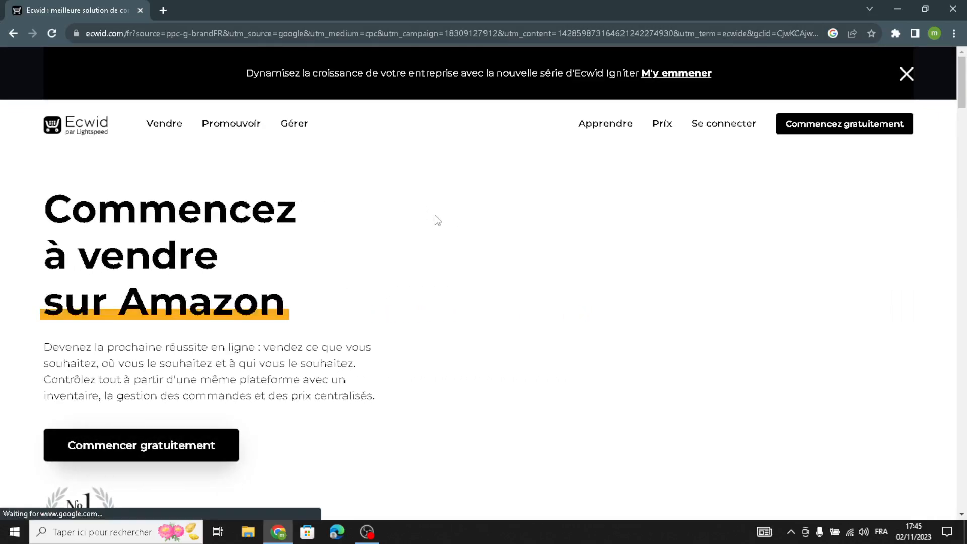
Step: Translate the Ecwid homepage into English and start the free sign-up
{"action": "right_click", "coordinate": [463, 221]}
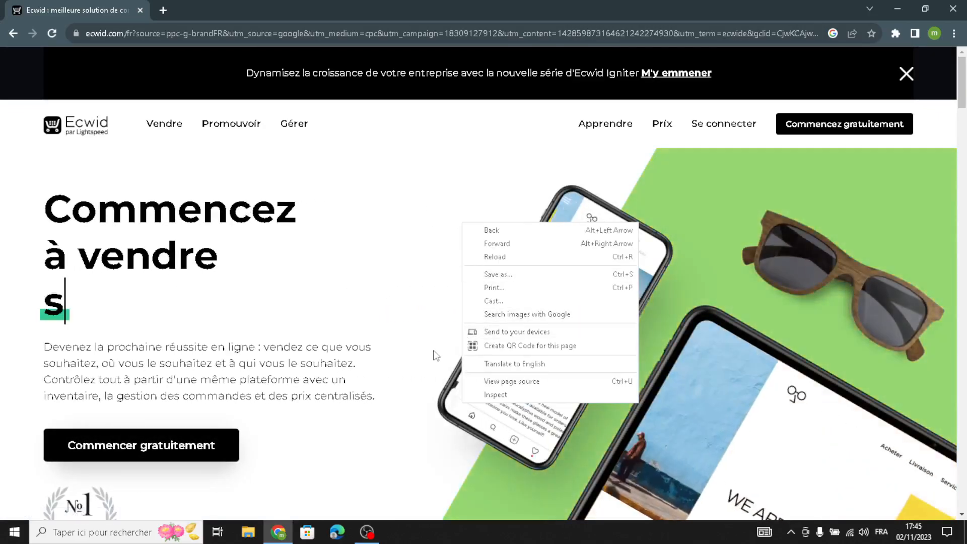
{"action": "left_click", "coordinate": [491, 364]}
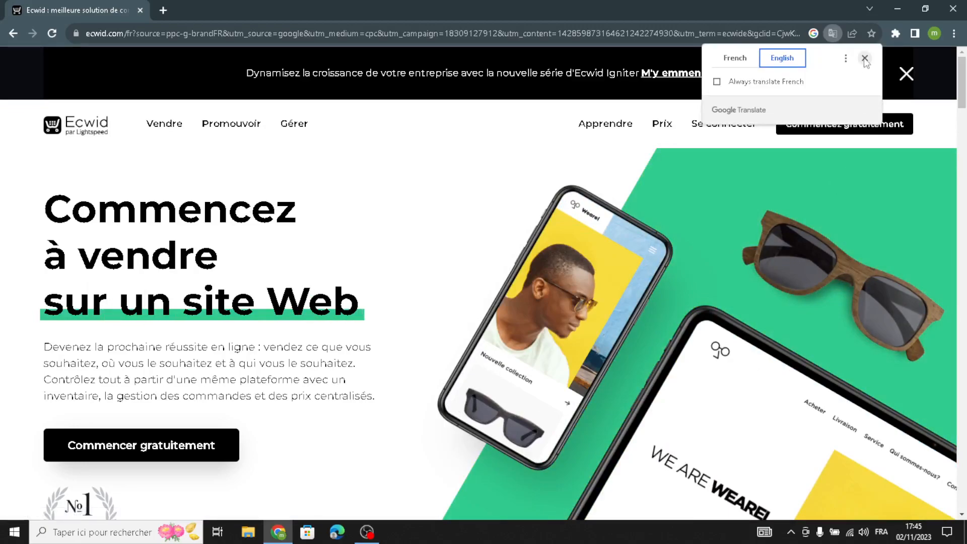
{"action": "left_click", "coordinate": [865, 58]}
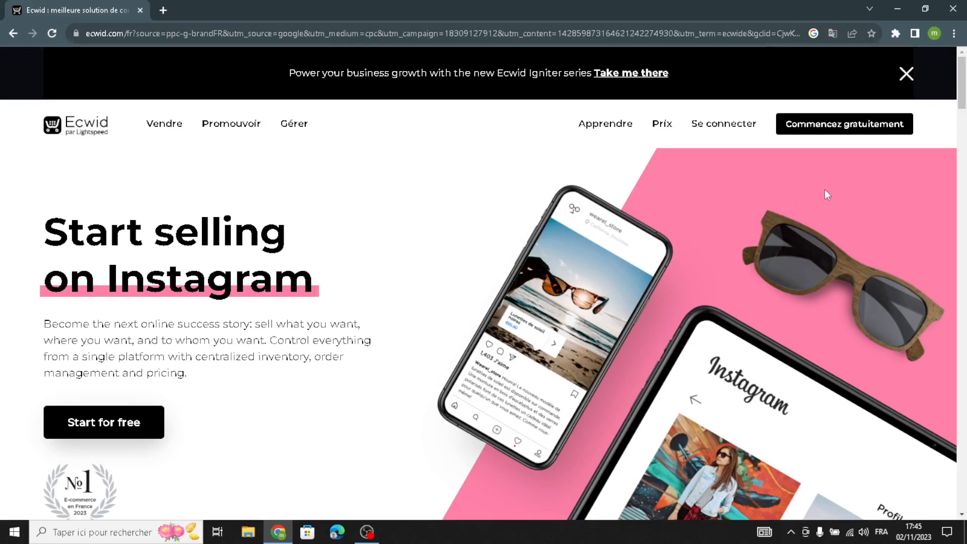
{"action": "left_click", "coordinate": [821, 127]}
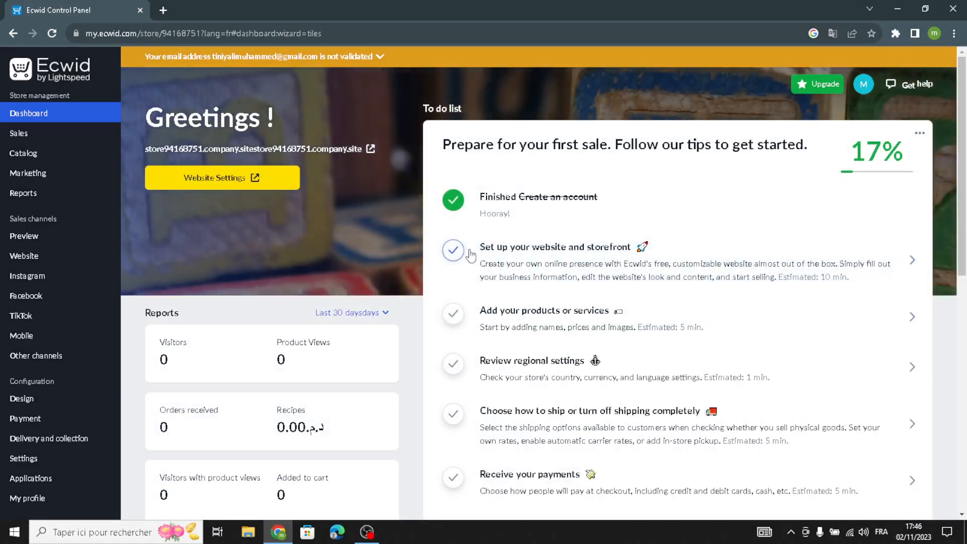
Step: Start the website and storefront setup task and open the site templates gallery from the website settings
{"action": "left_click", "coordinate": [617, 280]}
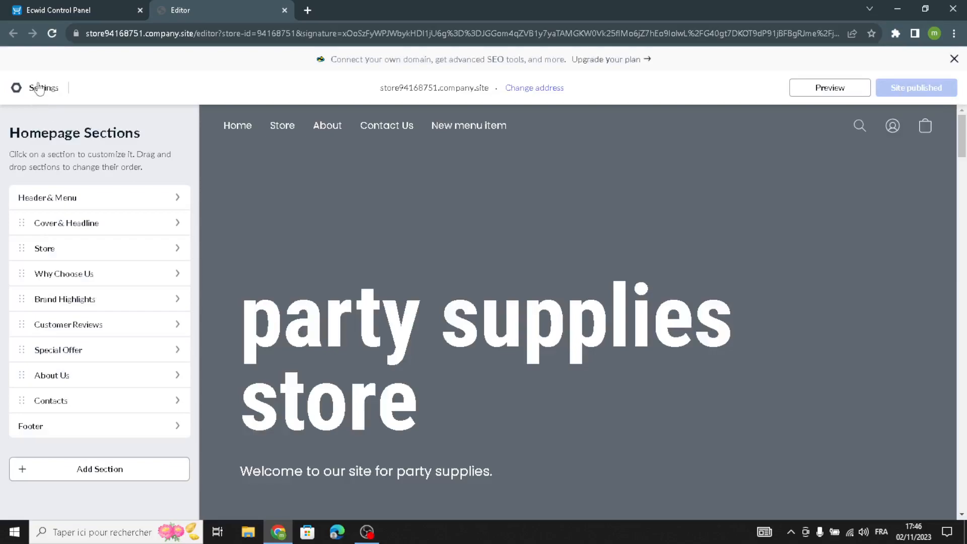
{"action": "left_click", "coordinate": [39, 89]}
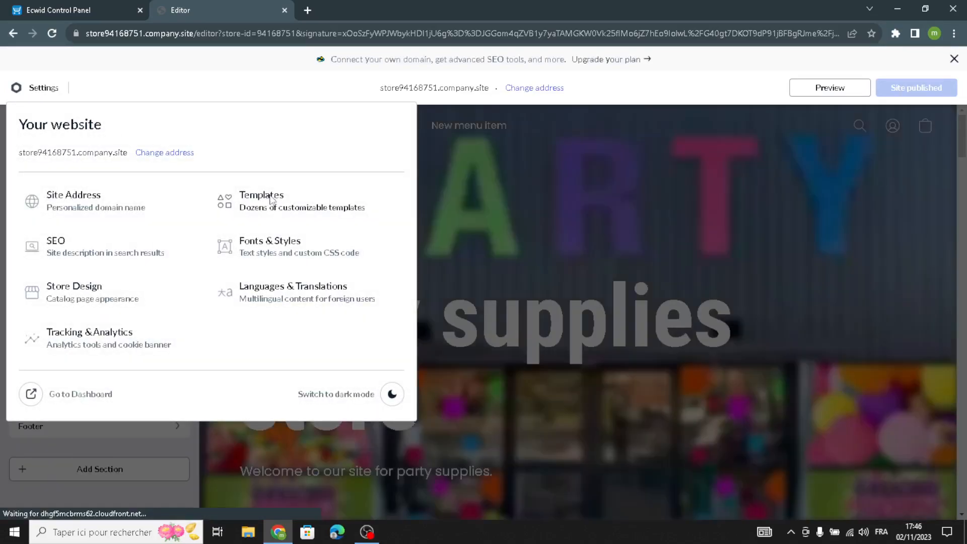
{"action": "left_click", "coordinate": [271, 200]}
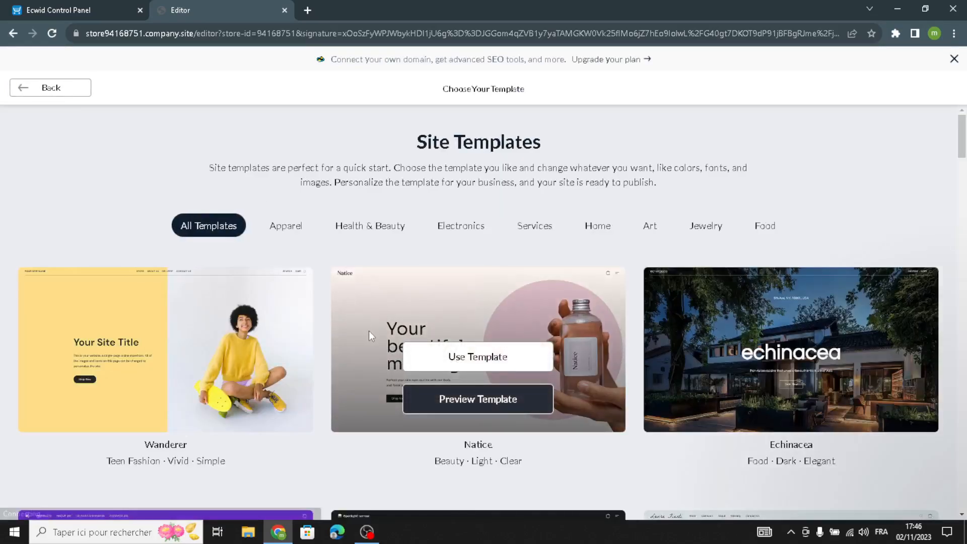
Step: Browse the full template gallery and apply the Tanners template to the site
{"action": "scroll", "coordinate": [455, 374], "scroll_direction": "down", "scroll_amount": 3}
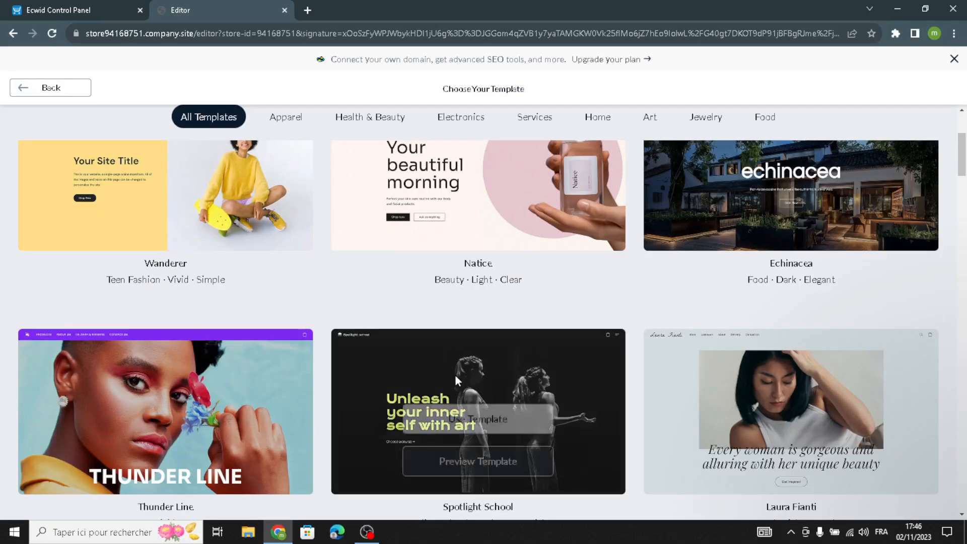
{"action": "scroll", "coordinate": [455, 374], "scroll_direction": "up", "scroll_amount": 3}
{"action": "scroll", "coordinate": [816, 378], "scroll_direction": "down", "scroll_amount": 4}
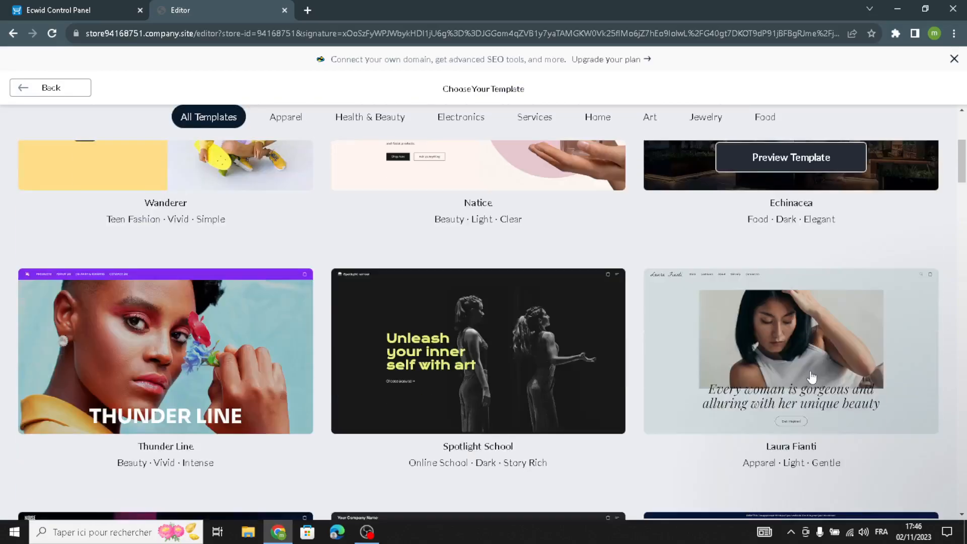
{"action": "scroll", "coordinate": [659, 378], "scroll_direction": "down", "scroll_amount": 5}
{"action": "scroll", "coordinate": [504, 302], "scroll_direction": "down", "scroll_amount": 5}
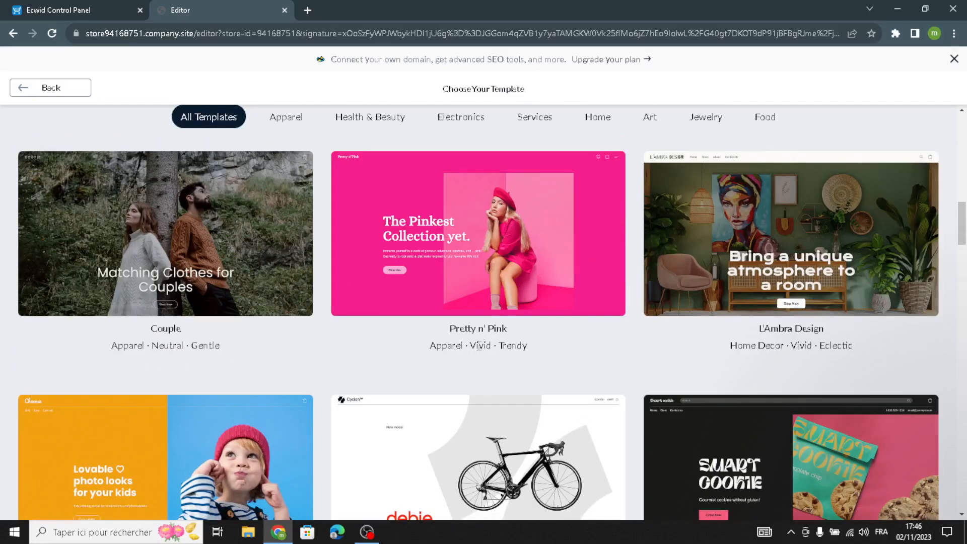
{"action": "scroll", "coordinate": [483, 343], "scroll_direction": "down", "scroll_amount": 1}
{"action": "scroll", "coordinate": [463, 367], "scroll_direction": "down", "scroll_amount": 9}
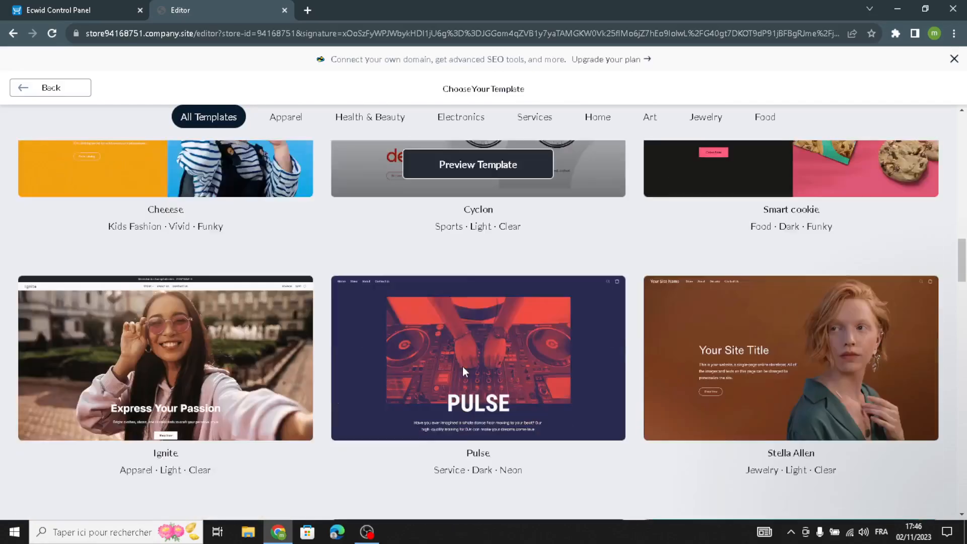
{"action": "scroll", "coordinate": [463, 367], "scroll_direction": "down", "scroll_amount": 11}
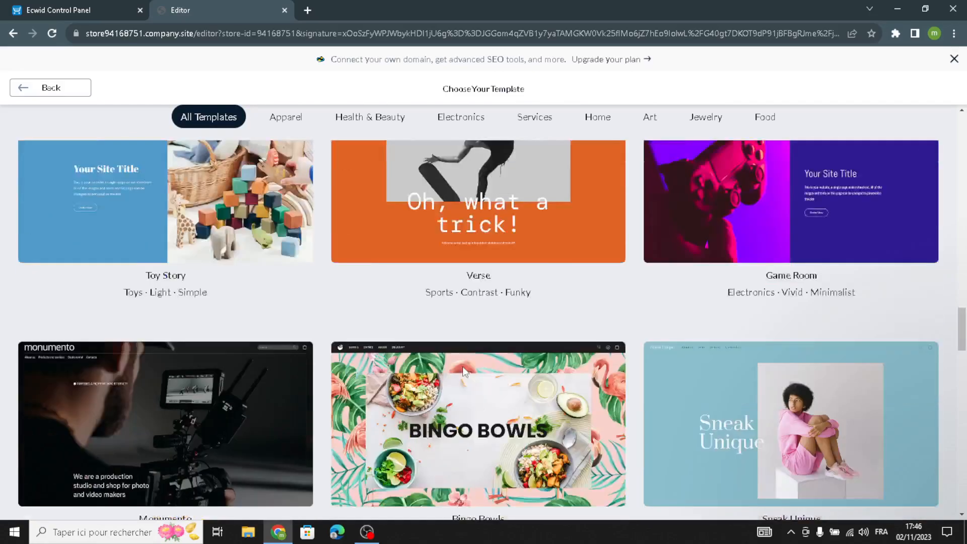
{"action": "scroll", "coordinate": [463, 371], "scroll_direction": "up", "scroll_amount": 7}
{"action": "scroll", "coordinate": [465, 373], "scroll_direction": "down", "scroll_amount": 14}
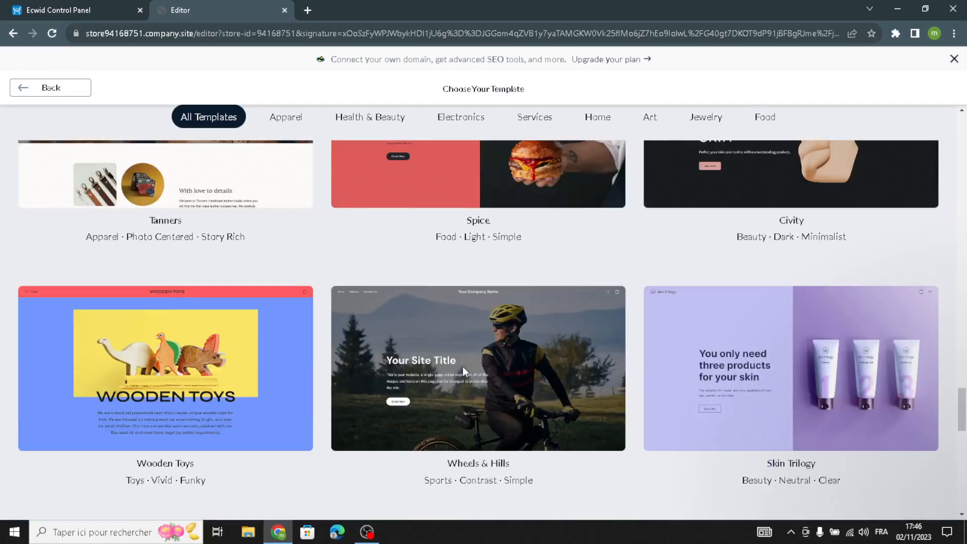
{"action": "mouse_move", "coordinate": [463, 373]}
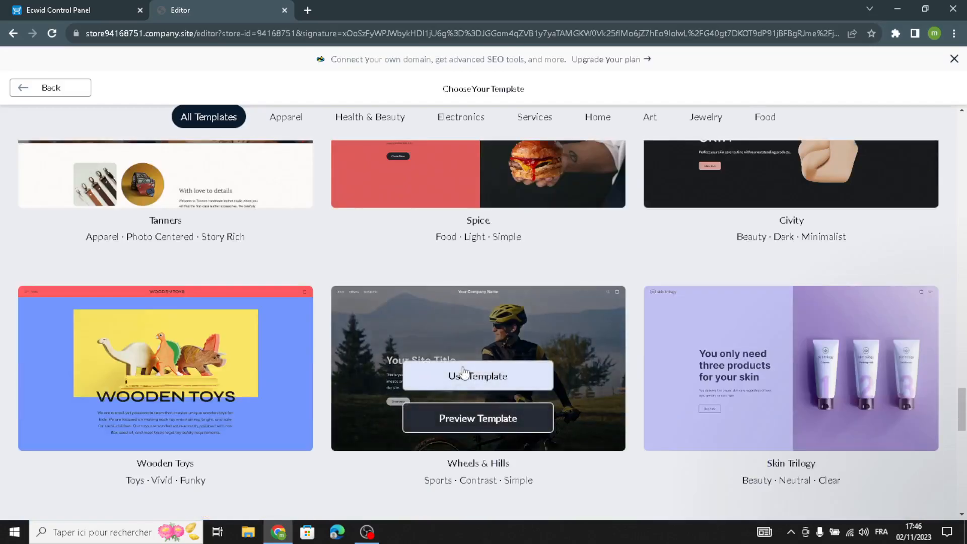
{"action": "scroll", "coordinate": [464, 373], "scroll_direction": "up", "scroll_amount": 2}
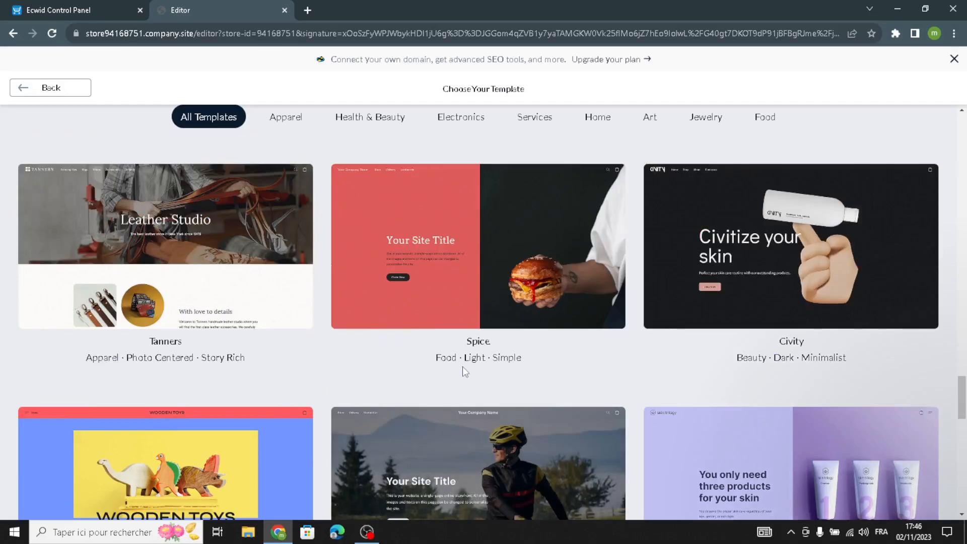
{"action": "scroll", "coordinate": [463, 367], "scroll_direction": "up", "scroll_amount": 20}
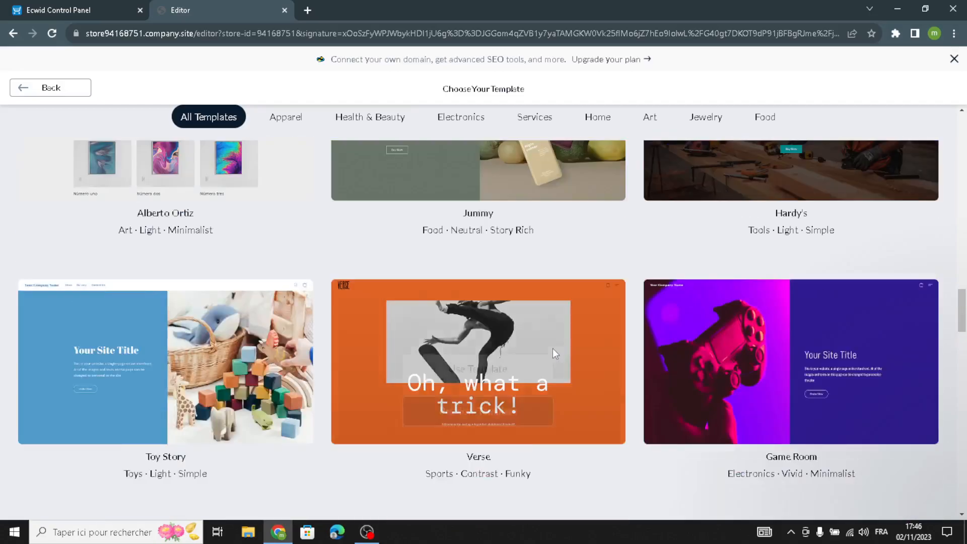
{"action": "scroll", "coordinate": [766, 413], "scroll_direction": "down", "scroll_amount": 10}
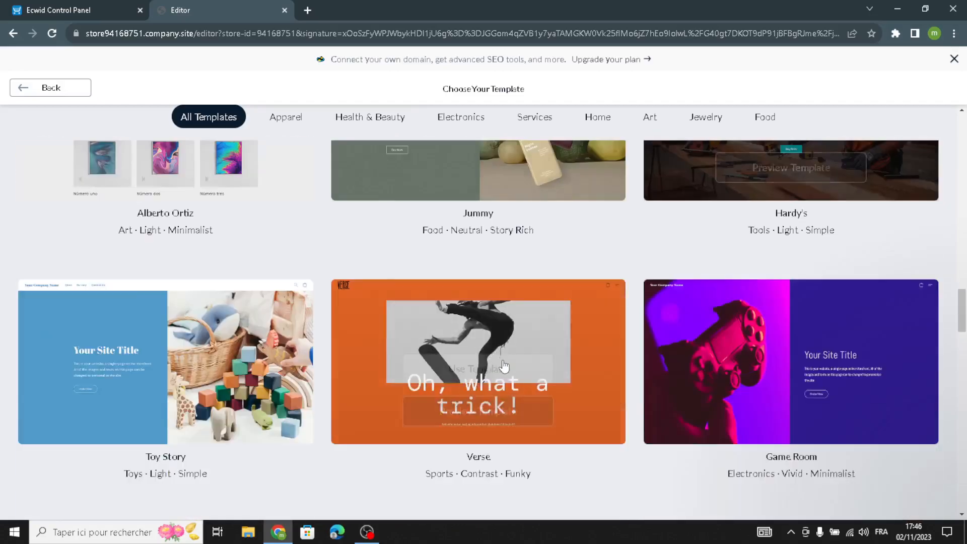
{"action": "scroll", "coordinate": [121, 383], "scroll_direction": "down", "scroll_amount": 5}
{"action": "scroll", "coordinate": [166, 353], "scroll_direction": "down", "scroll_amount": 4}
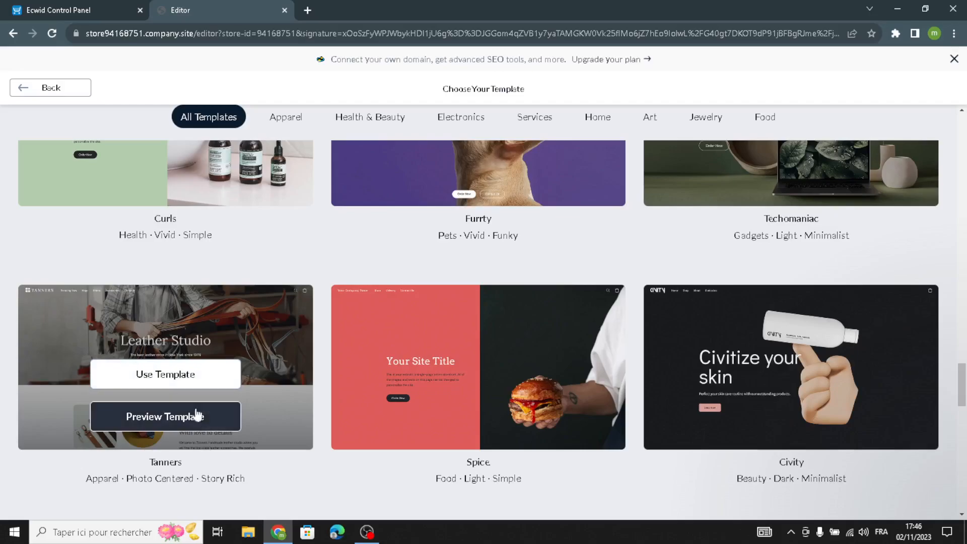
{"action": "left_click", "coordinate": [110, 385]}
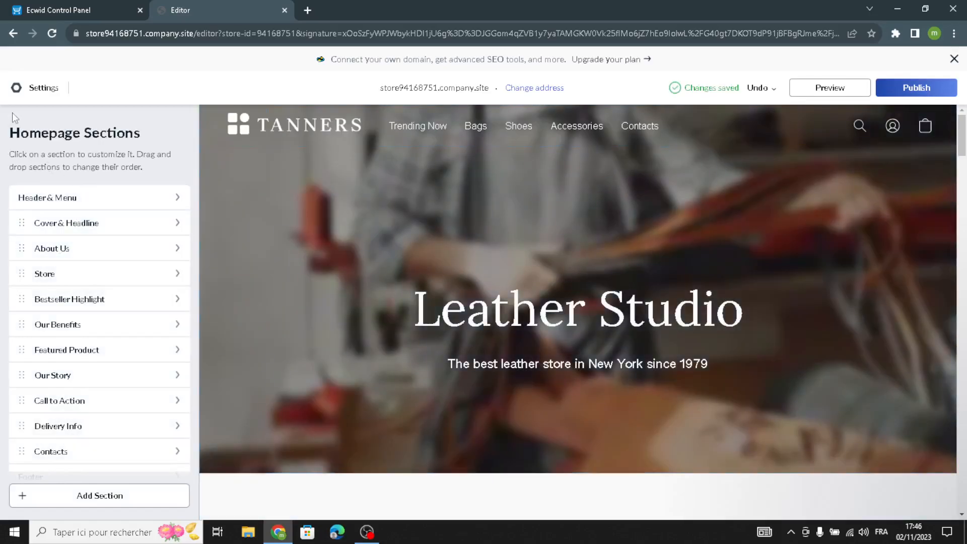
Step: Switch the site logo in the Header & Menu section to the Text type and set it to "Artisan Haven"
{"action": "left_click", "coordinate": [59, 198]}
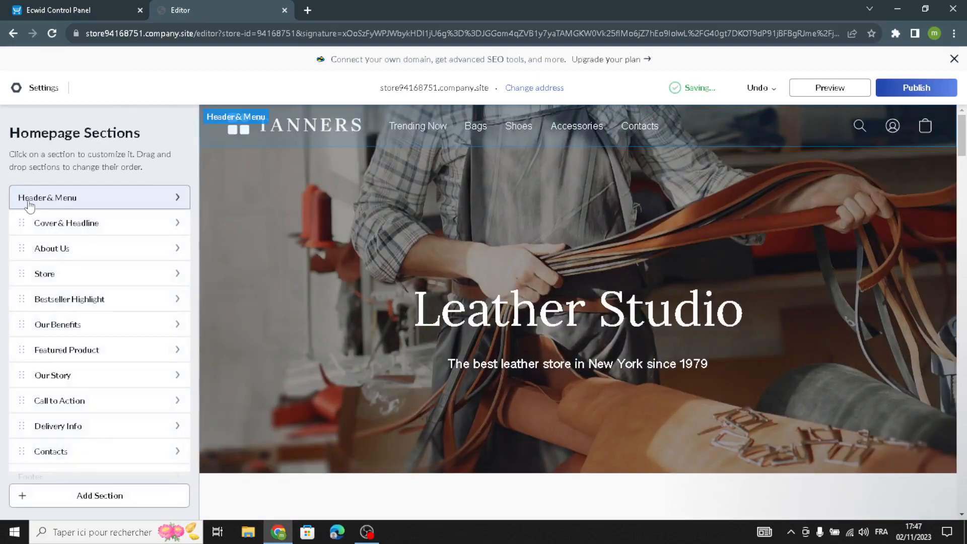
{"action": "left_click", "coordinate": [29, 204]}
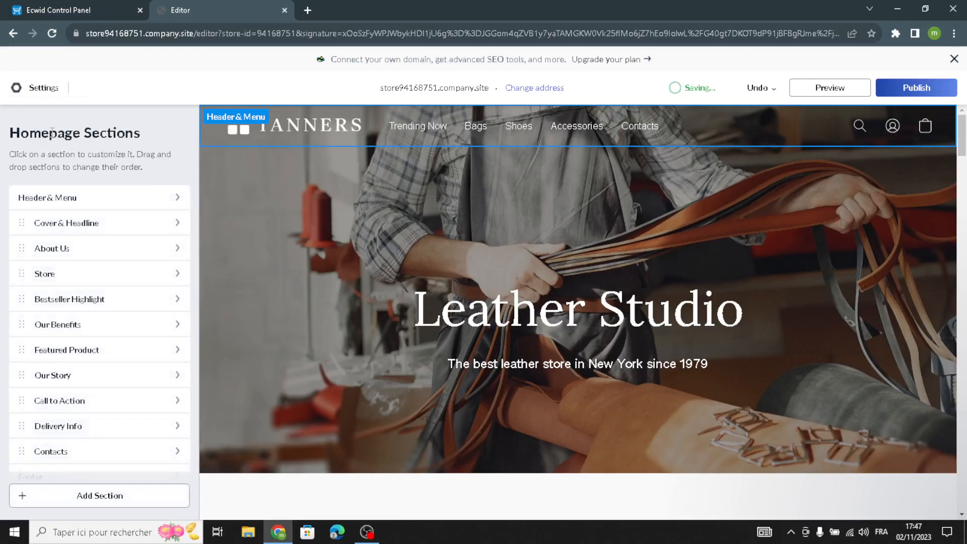
{"action": "left_click", "coordinate": [46, 199]}
{"action": "left_click", "coordinate": [34, 218]}
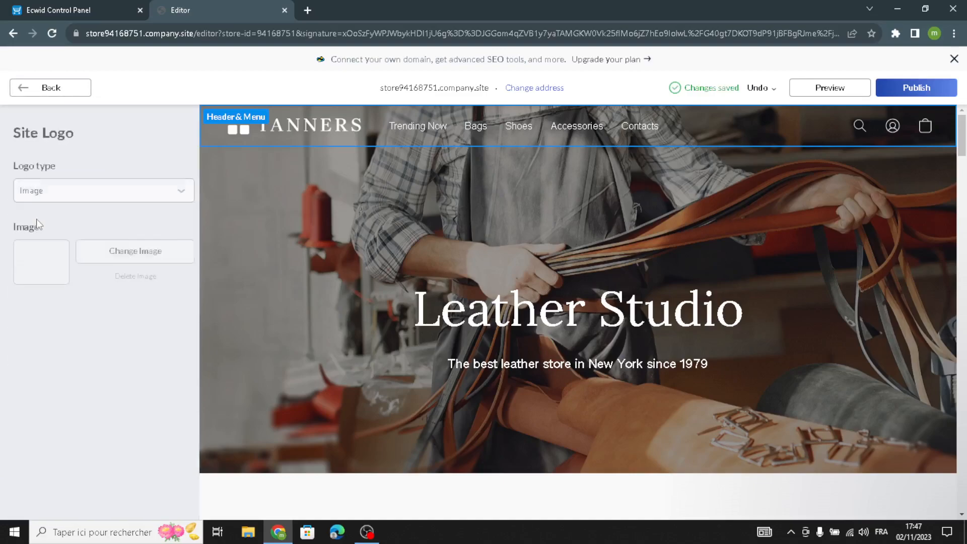
{"action": "left_click", "coordinate": [69, 198]}
{"action": "left_click", "coordinate": [73, 210]}
{"action": "left_click", "coordinate": [66, 200]}
{"action": "left_click", "coordinate": [59, 222]}
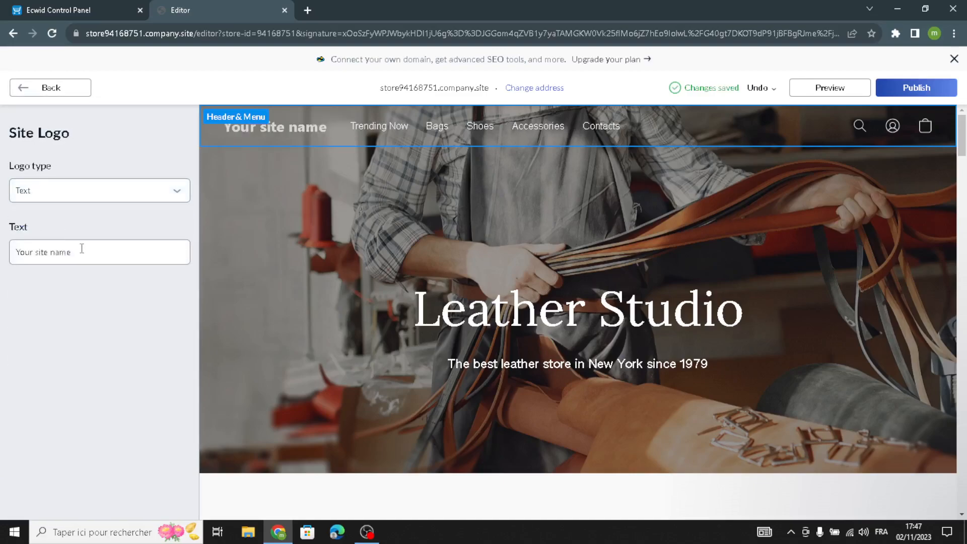
{"action": "left_click_drag", "start_coordinate": [76, 250], "coordinate": [2, 273]}
{"action": "type", "text": "Artisan Haven"}
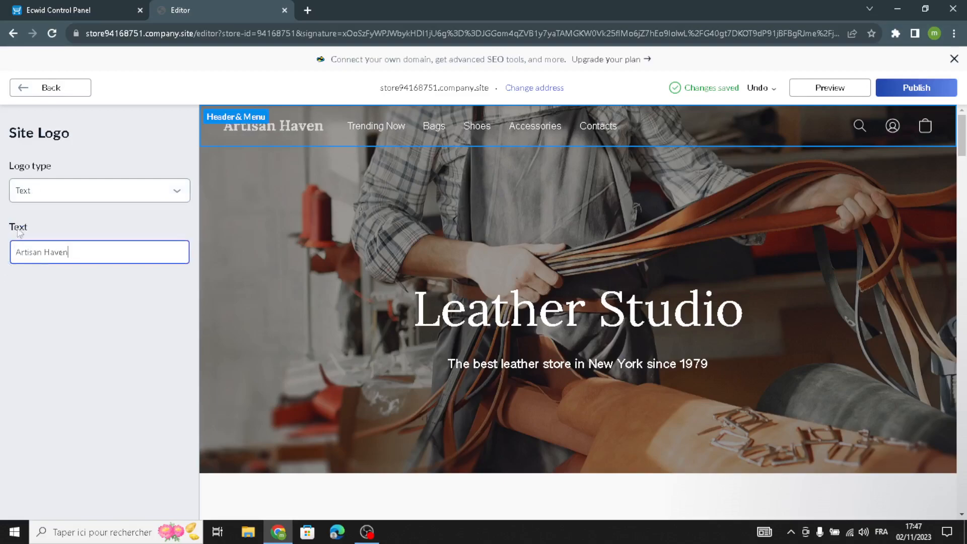
{"action": "left_click", "coordinate": [60, 89]}
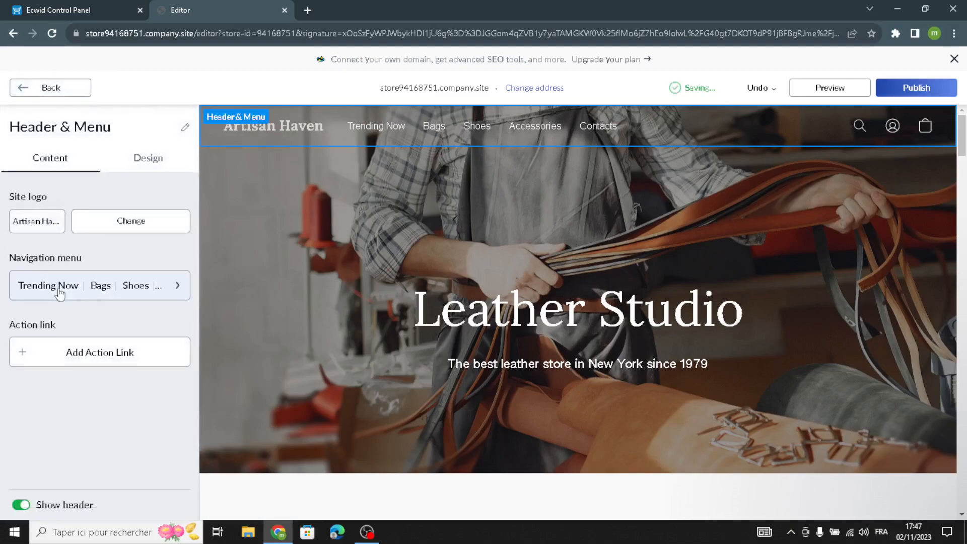
Step: Delete the Trending Now, Bags, Shoes and Accessories items from the header's navigation menu
{"action": "left_click", "coordinate": [68, 291]}
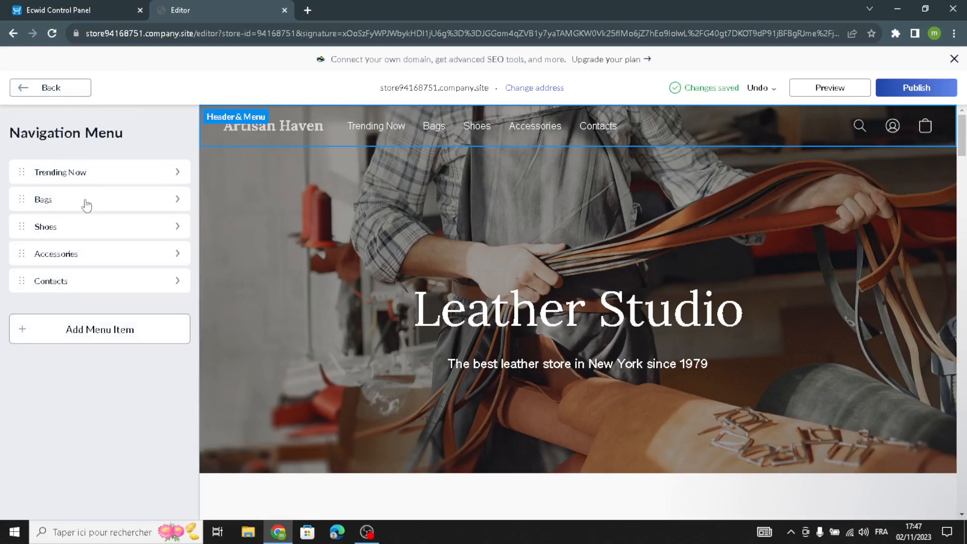
{"action": "left_click", "coordinate": [71, 179]}
{"action": "left_click", "coordinate": [74, 504]}
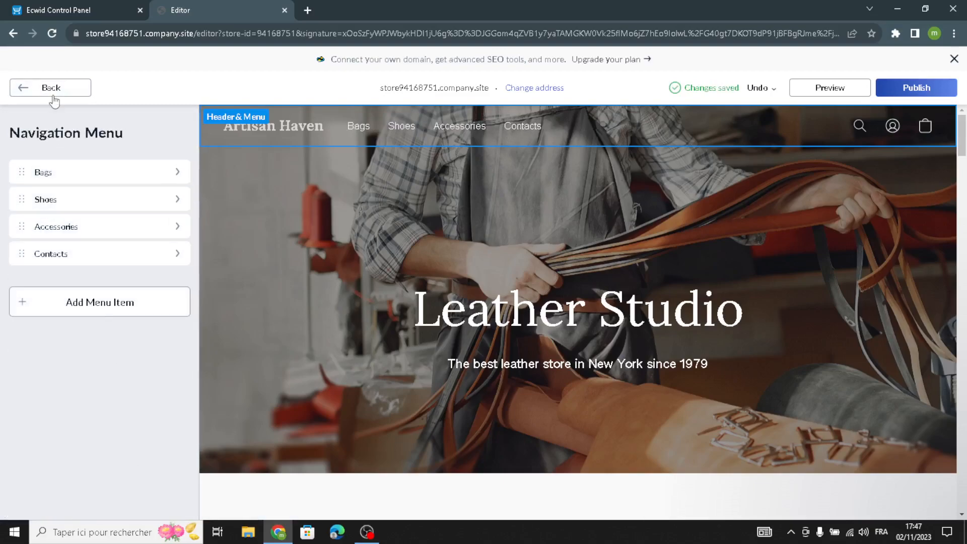
{"action": "left_click", "coordinate": [52, 172]}
{"action": "left_click", "coordinate": [76, 504]}
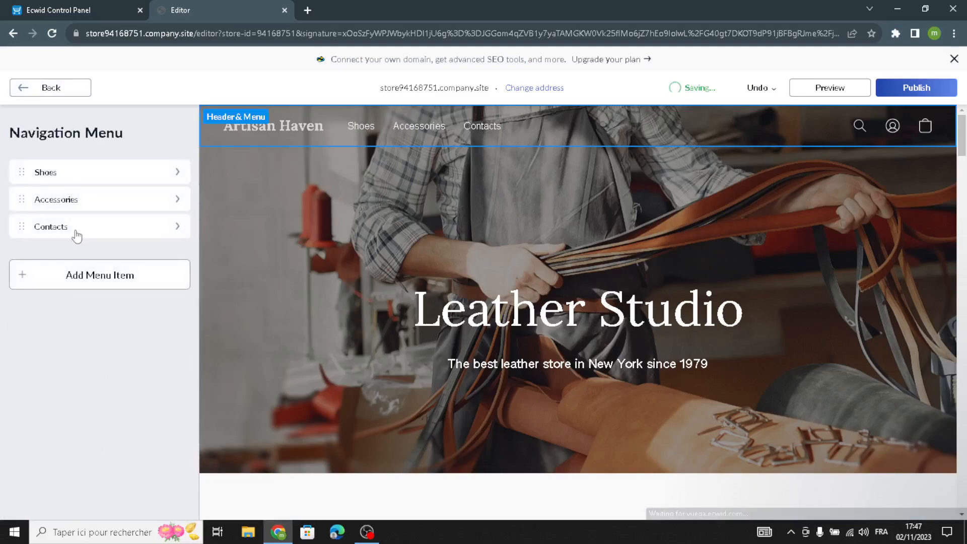
{"action": "left_click", "coordinate": [73, 179]}
{"action": "left_click", "coordinate": [76, 504]}
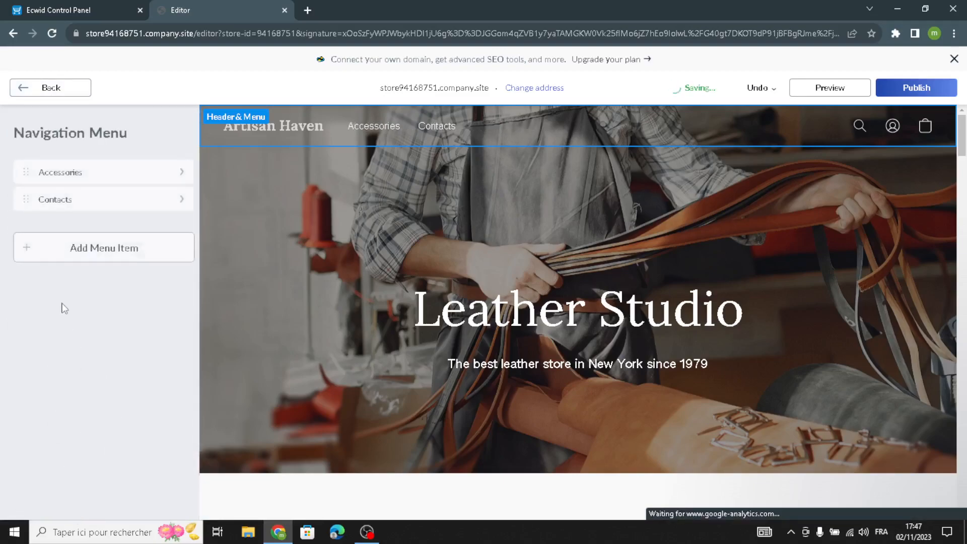
{"action": "left_click", "coordinate": [46, 172]}
{"action": "left_click", "coordinate": [31, 502]}
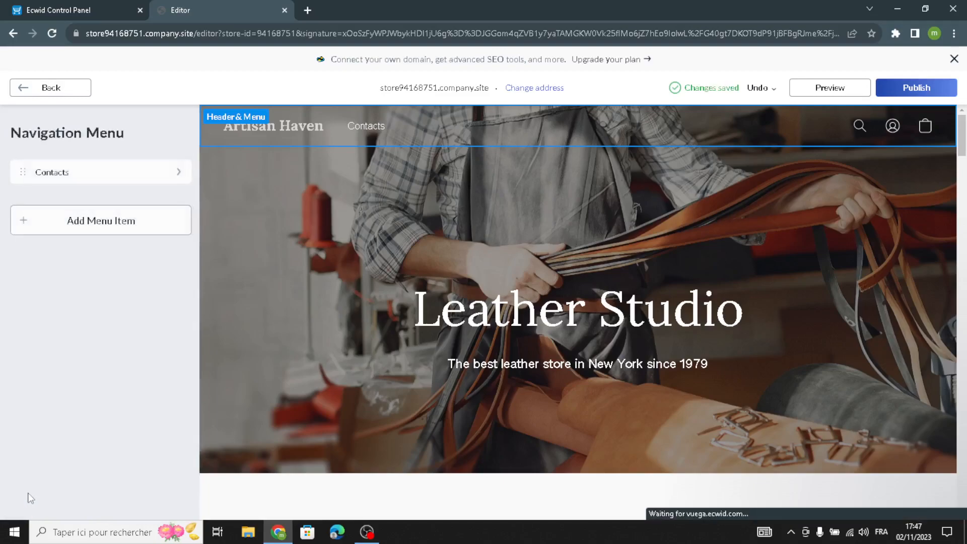
Step: Add a new menu item with default settings to the navigation menu and return to the header settings
{"action": "left_click", "coordinate": [64, 223]}
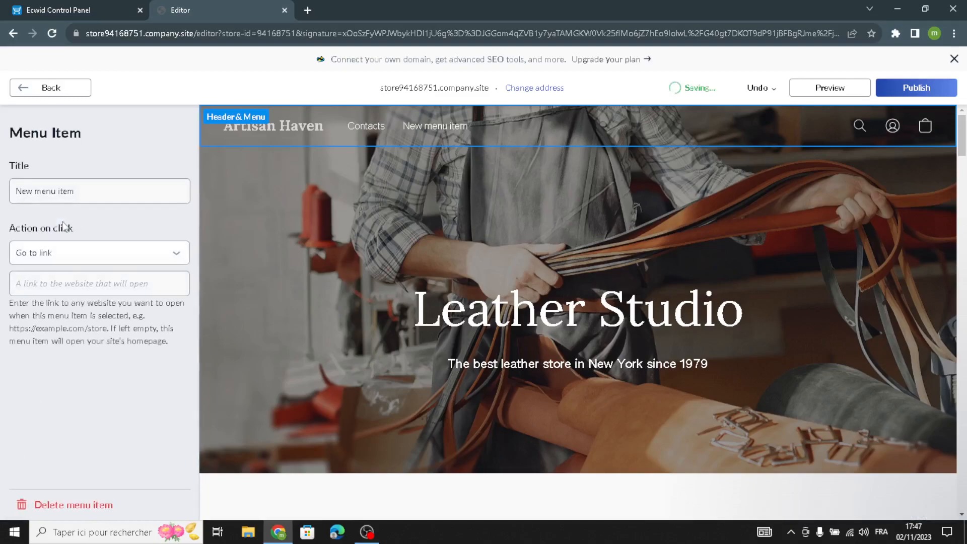
{"action": "left_click", "coordinate": [48, 96]}
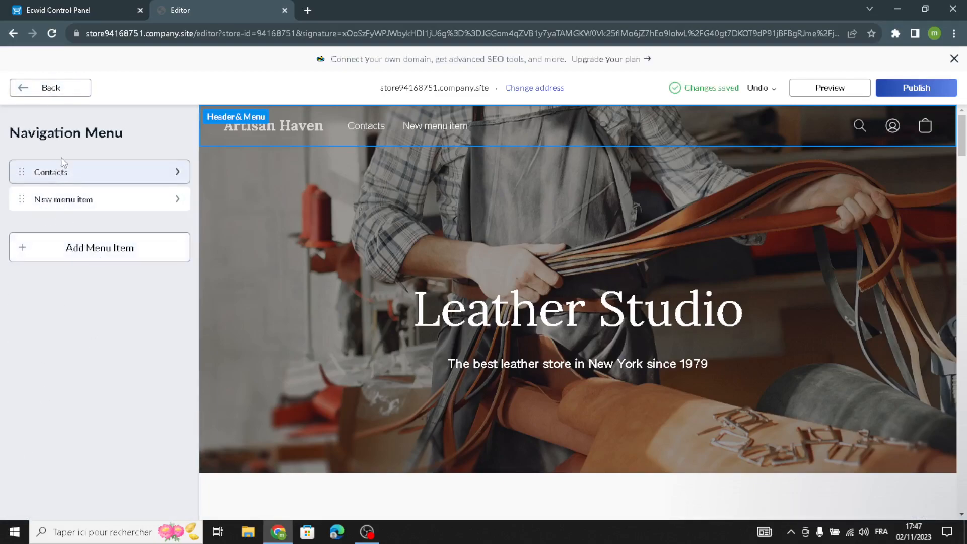
{"action": "left_click", "coordinate": [50, 88]}
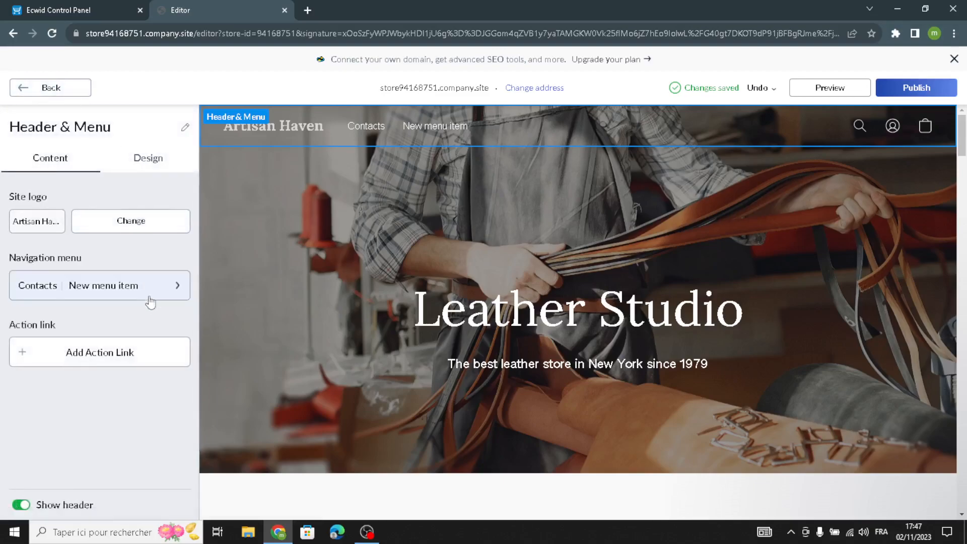
Step: Change the header layout to the one with the site name centered and the menu items on its left
{"action": "left_click", "coordinate": [148, 159]}
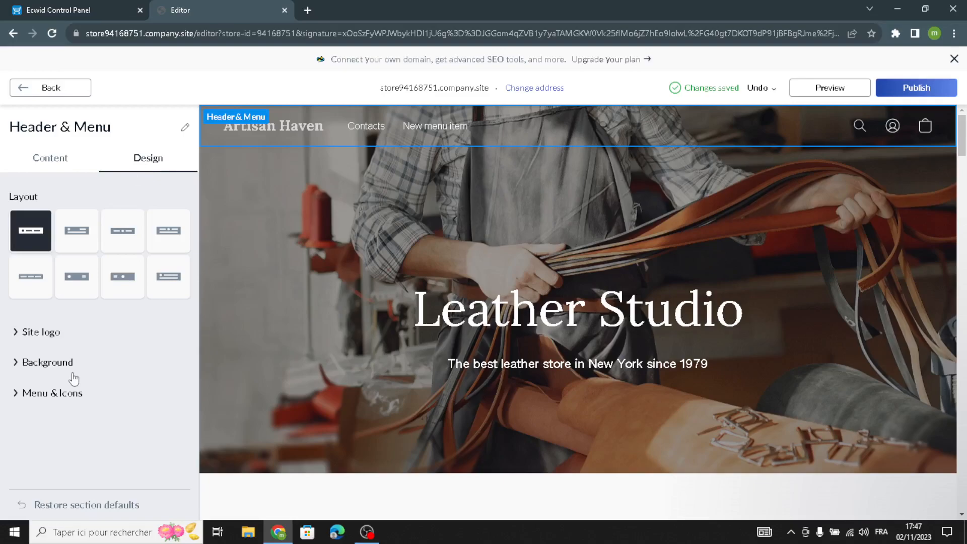
{"action": "left_click", "coordinate": [125, 237]}
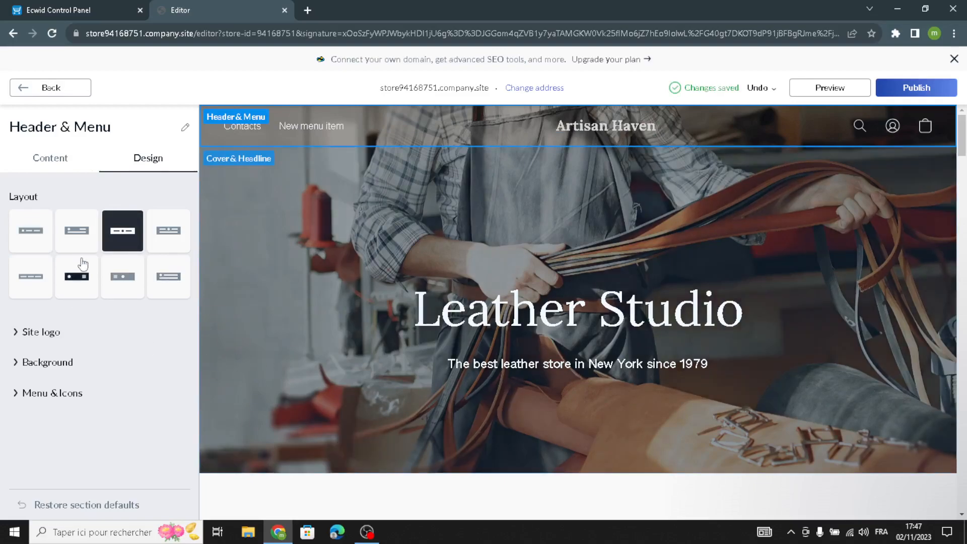
Step: Set the header site logo's font to Alice and its size to 26
{"action": "left_click", "coordinate": [48, 333]}
{"action": "left_click", "coordinate": [32, 390]}
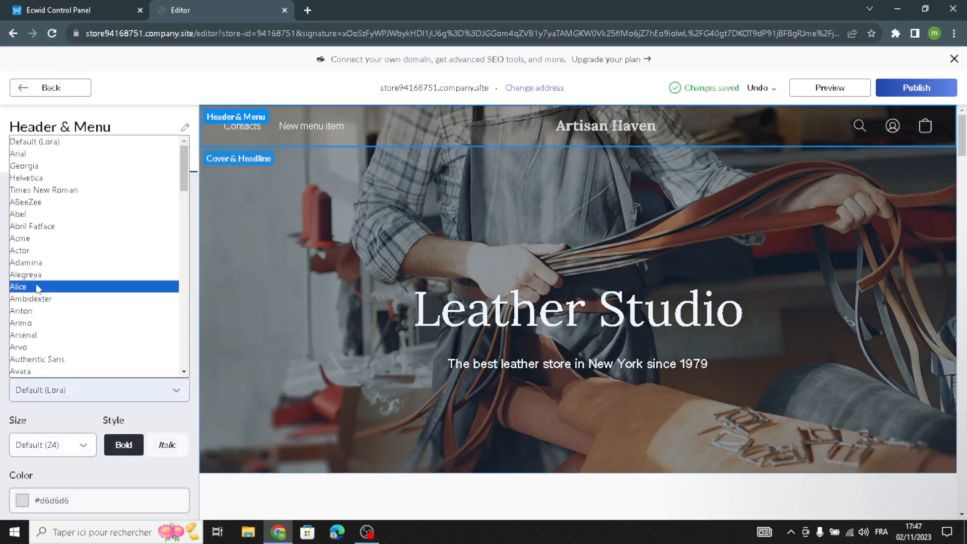
{"action": "left_click", "coordinate": [38, 287]}
{"action": "left_click", "coordinate": [43, 445]}
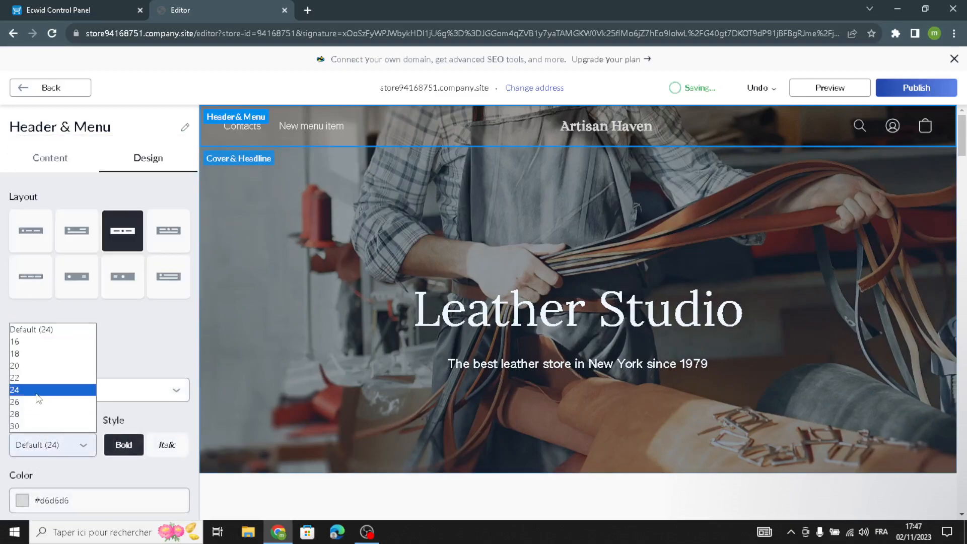
{"action": "left_click", "coordinate": [35, 395]}
Step: Color the site logo text light pink (#FFEEF1) and add a frame outline around it
{"action": "scroll", "coordinate": [37, 462], "scroll_direction": "down", "scroll_amount": 1}
{"action": "scroll", "coordinate": [37, 461], "scroll_direction": "down", "scroll_amount": 1}
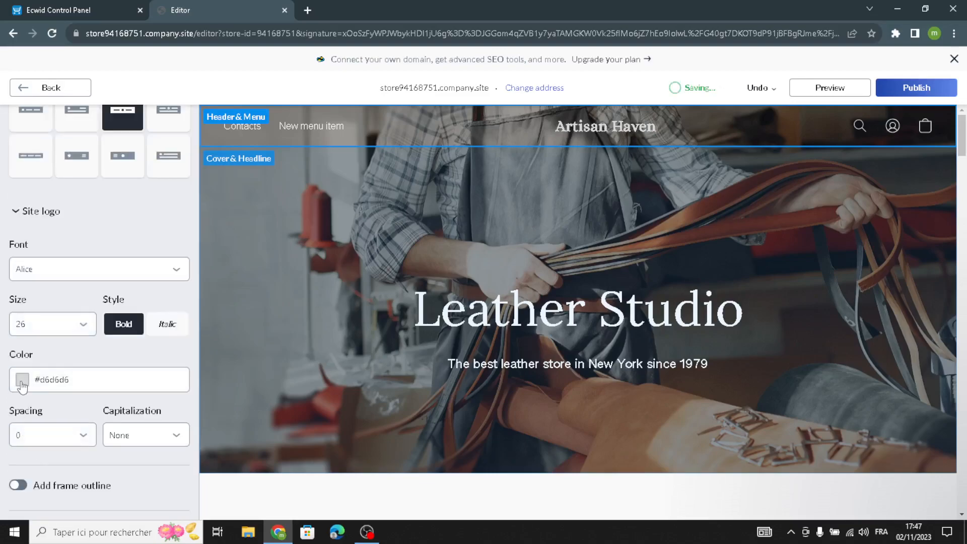
{"action": "left_click", "coordinate": [23, 381]}
{"action": "left_click", "coordinate": [106, 160]}
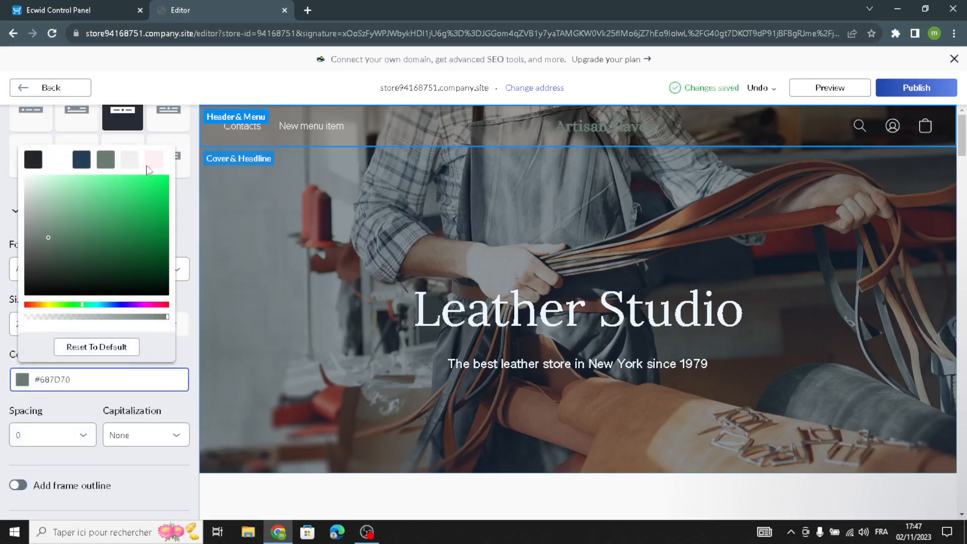
{"action": "left_click", "coordinate": [154, 159]}
{"action": "left_click", "coordinate": [18, 485]}
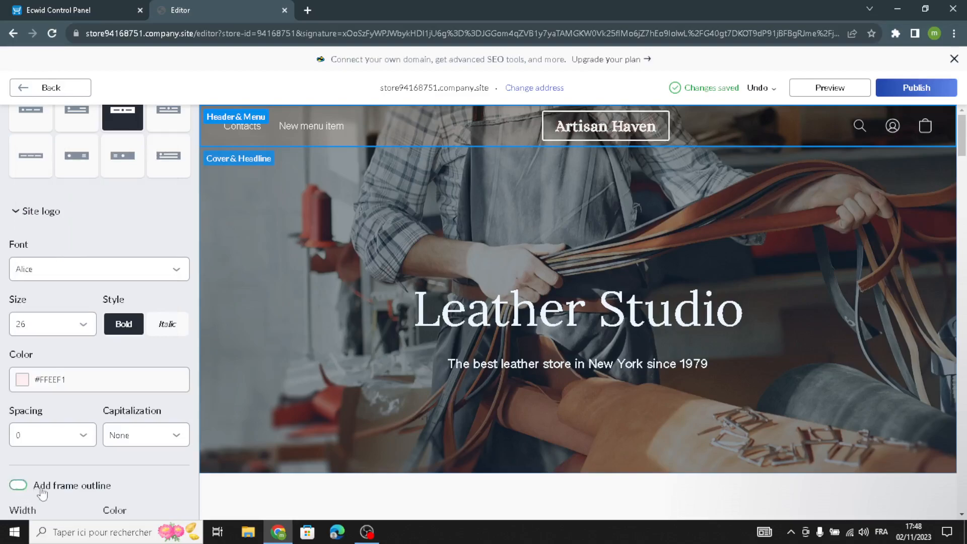
{"action": "scroll", "coordinate": [55, 443], "scroll_direction": "down", "scroll_amount": 4}
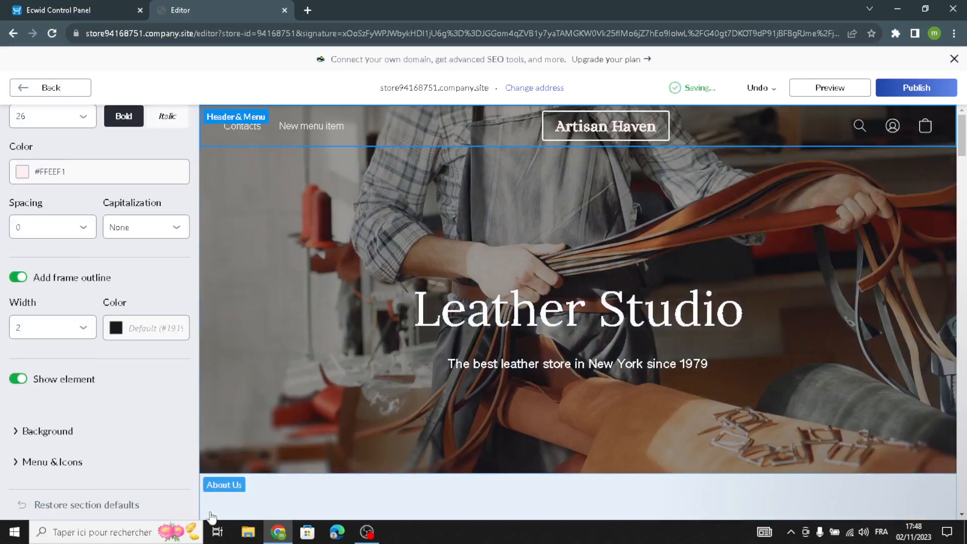
Step: Set the header's background style to Grayscale transparent and return to the homepage sections
{"action": "left_click", "coordinate": [40, 432]}
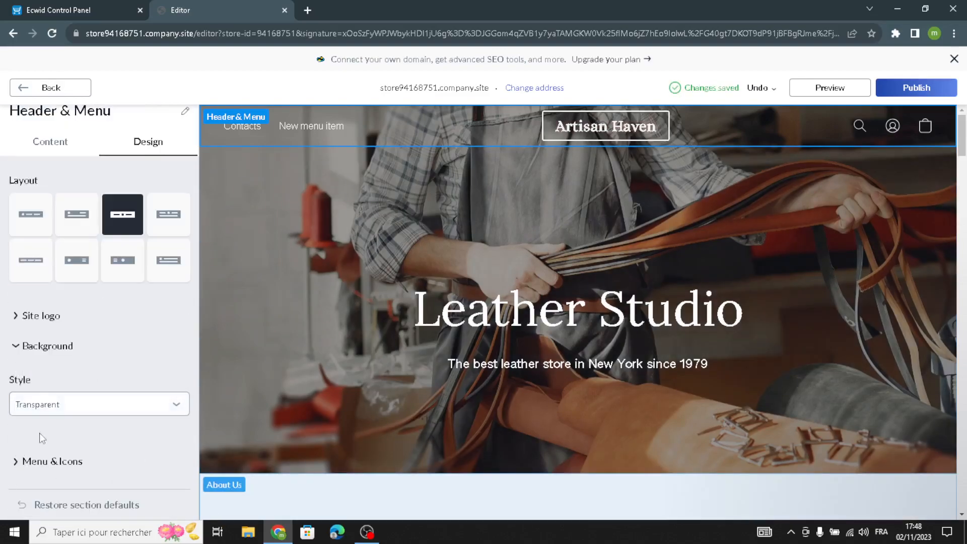
{"action": "left_click", "coordinate": [26, 409]}
{"action": "left_click", "coordinate": [37, 443]}
{"action": "left_click", "coordinate": [45, 404]}
{"action": "left_click", "coordinate": [46, 445]}
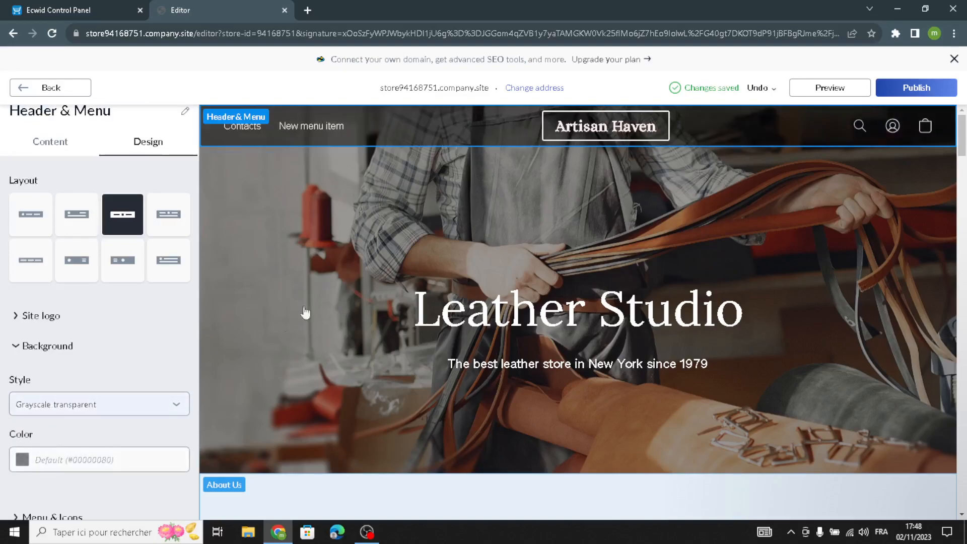
{"action": "scroll", "coordinate": [118, 183], "scroll_direction": "up", "scroll_amount": 1}
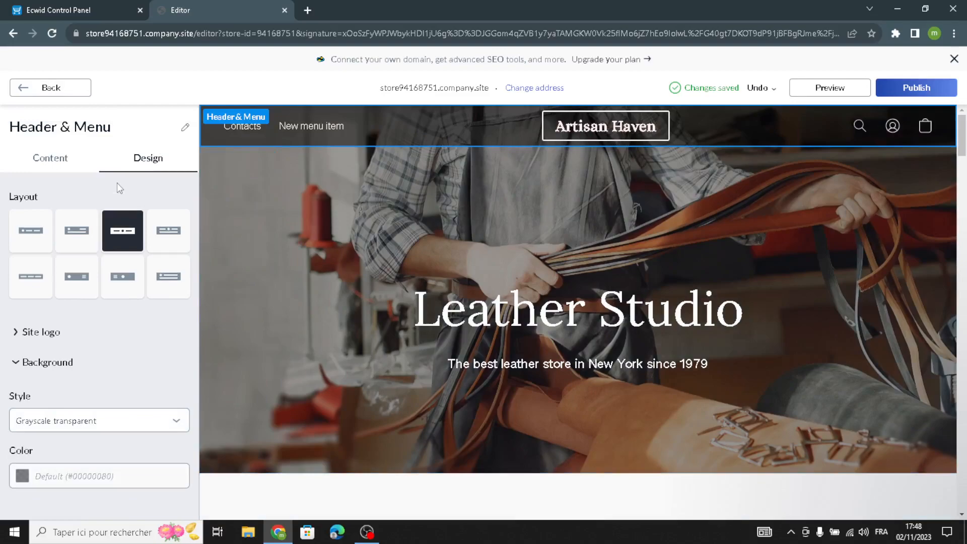
{"action": "left_click", "coordinate": [33, 85]}
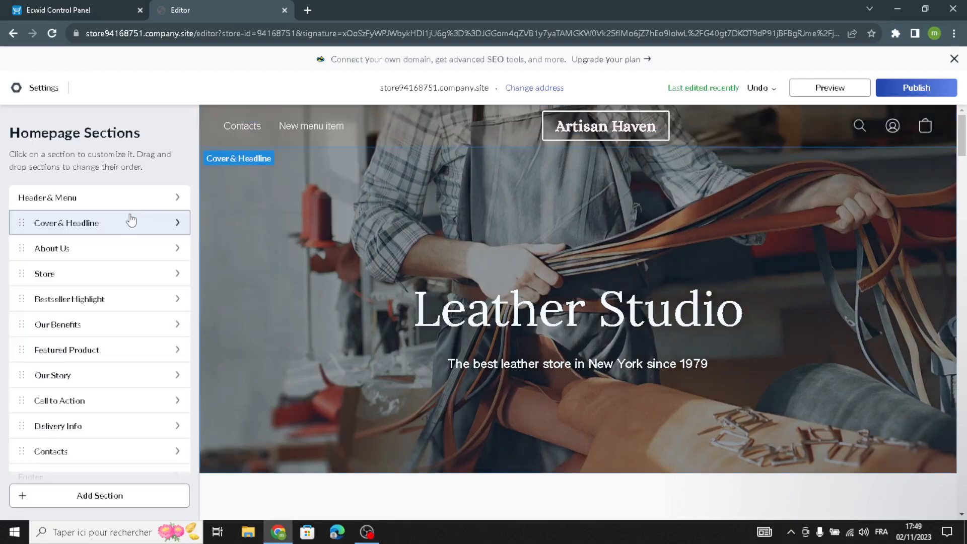
Step: Replace the title of the Cover & Headline section with "Handmade hub"
{"action": "left_click", "coordinate": [131, 222]}
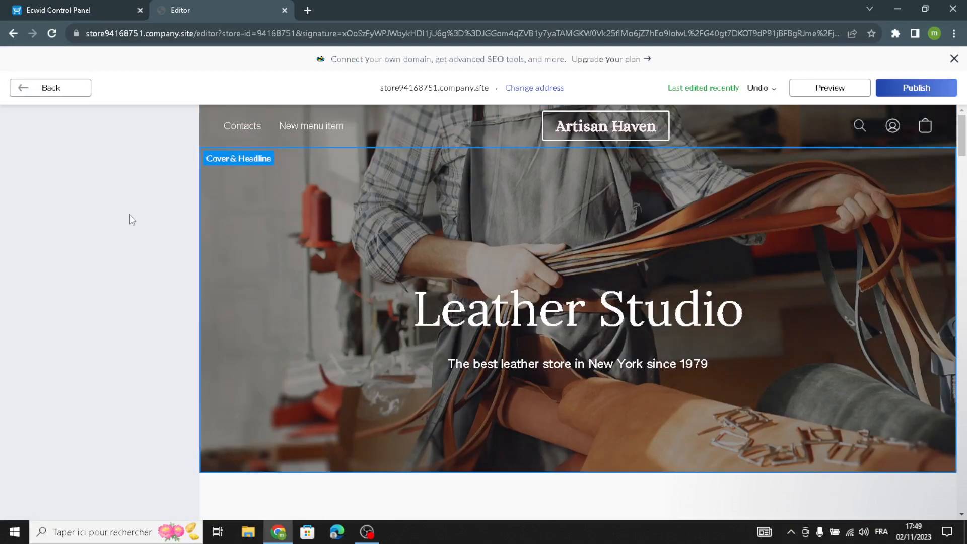
{"action": "left_click", "coordinate": [123, 222]}
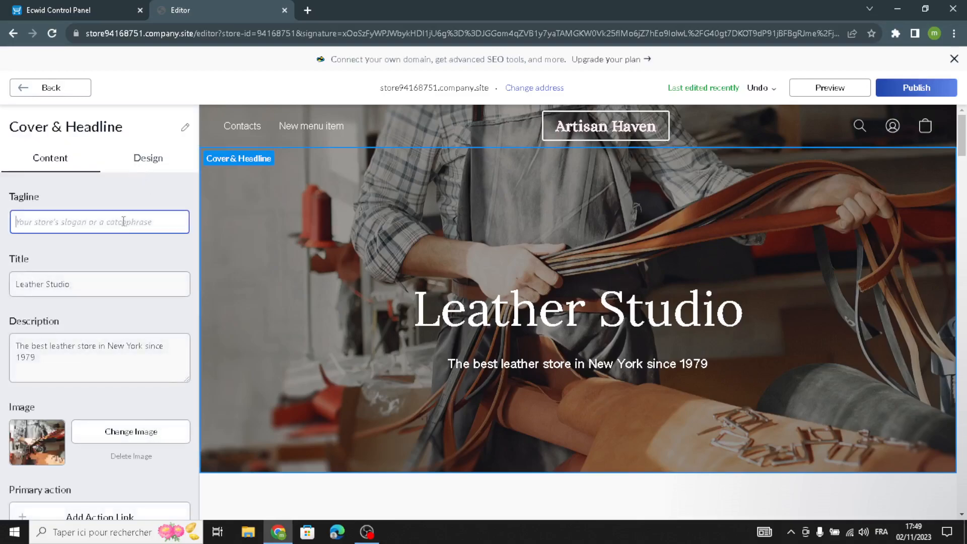
{"action": "left_click_drag", "start_coordinate": [102, 285], "coordinate": [9, 303]}
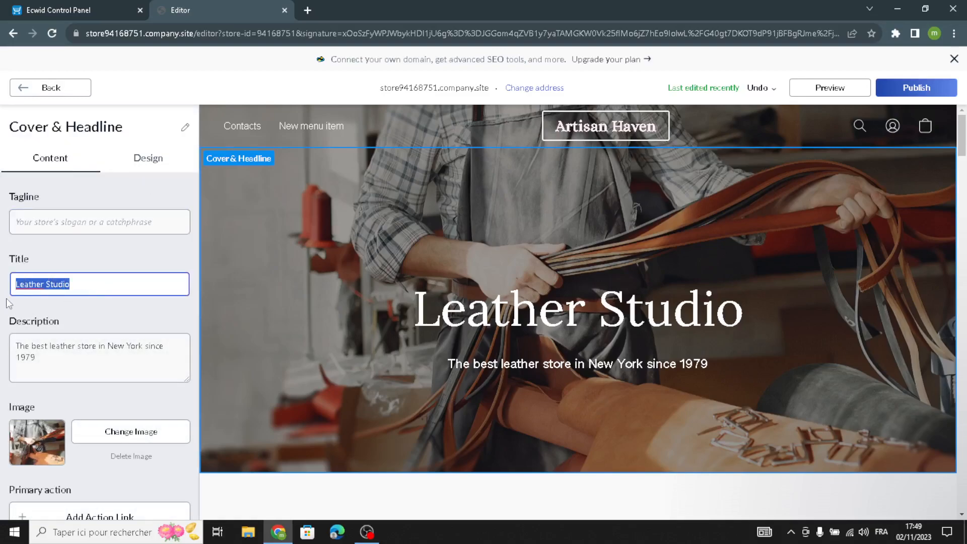
{"action": "left_click", "coordinate": [30, 254]}
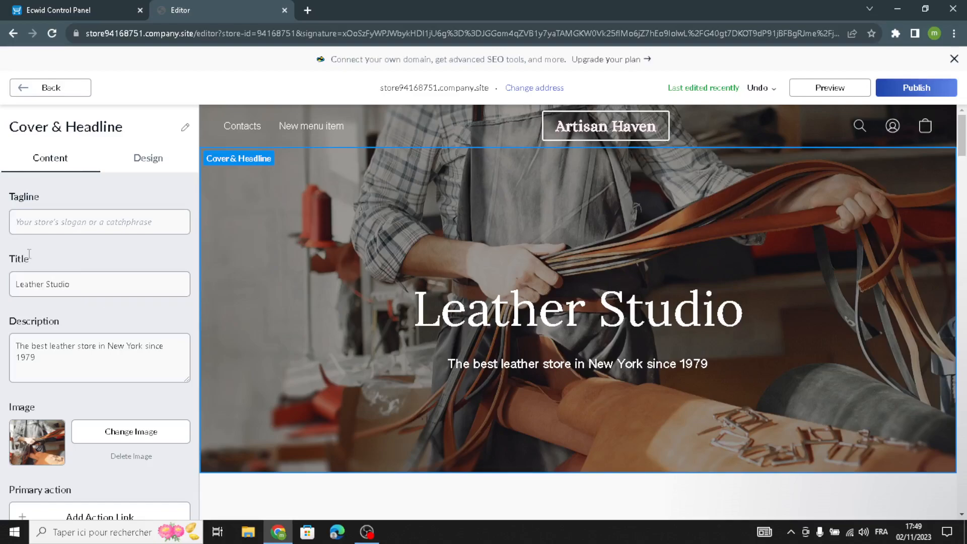
{"action": "scroll", "coordinate": [29, 254], "scroll_direction": "down", "scroll_amount": 3}
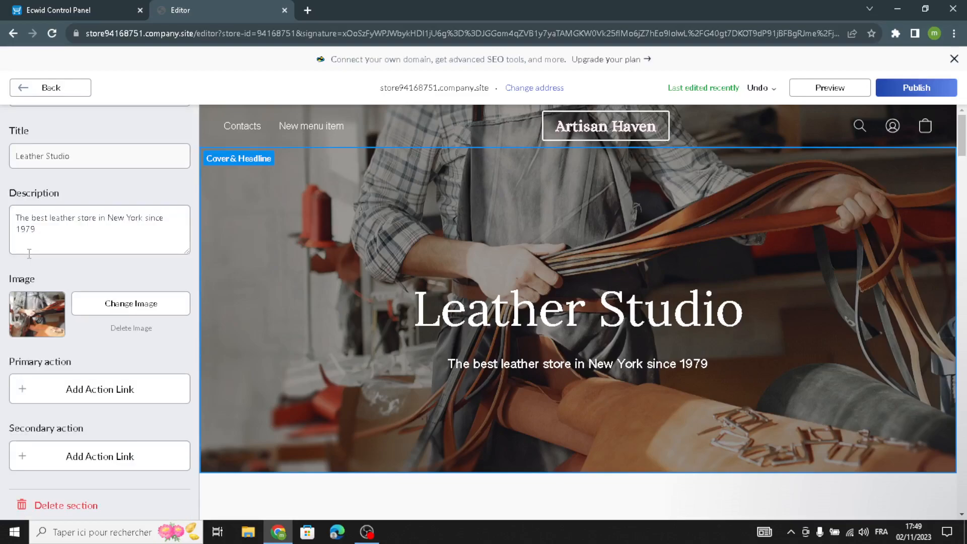
{"action": "left_click", "coordinate": [86, 158]}
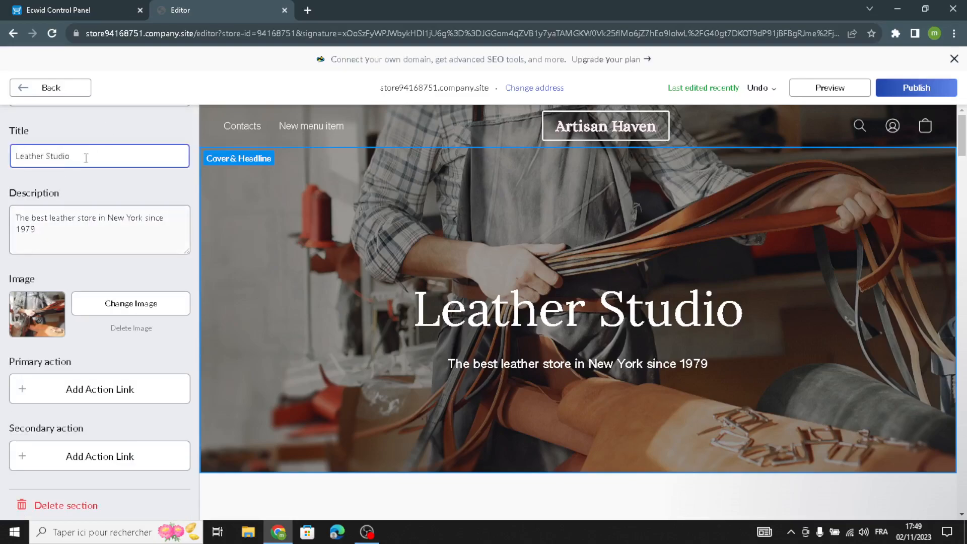
{"action": "key", "text": "BackSpace"}
{"action": "key", "text": "BackSpace"}
{"action": "key", "text": "BackSpace"}
{"action": "key", "text": "BackSpace"}
{"action": "key", "text": "BackSpace"}
{"action": "key", "text": "BackSpace"}
{"action": "key", "text": "BackSpace"}
{"action": "key", "text": "BackSpace"}
{"action": "key", "text": "BackSpace"}
{"action": "key", "text": "BackSpace"}
{"action": "key", "text": "BackSpace"}
{"action": "key", "text": "BackSpace"}
{"action": "key", "text": "BackSpace"}
{"action": "key", "text": "BackSpace"}
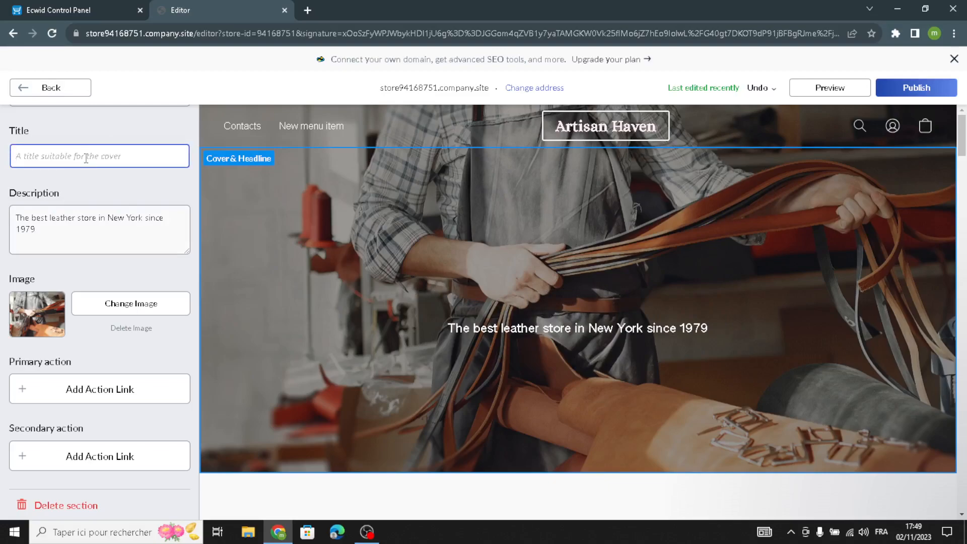
{"action": "type", "text": "Handma"}
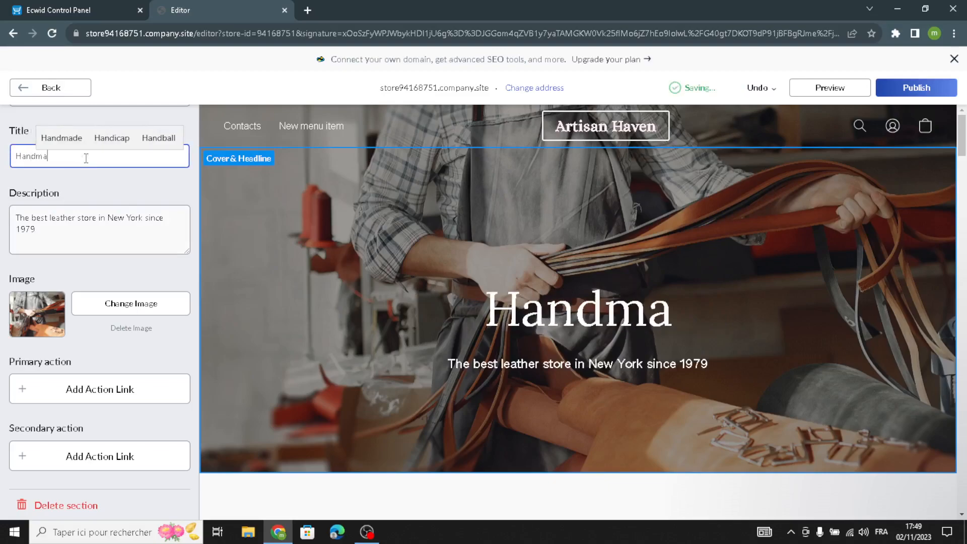
{"action": "type", "text": "de "}
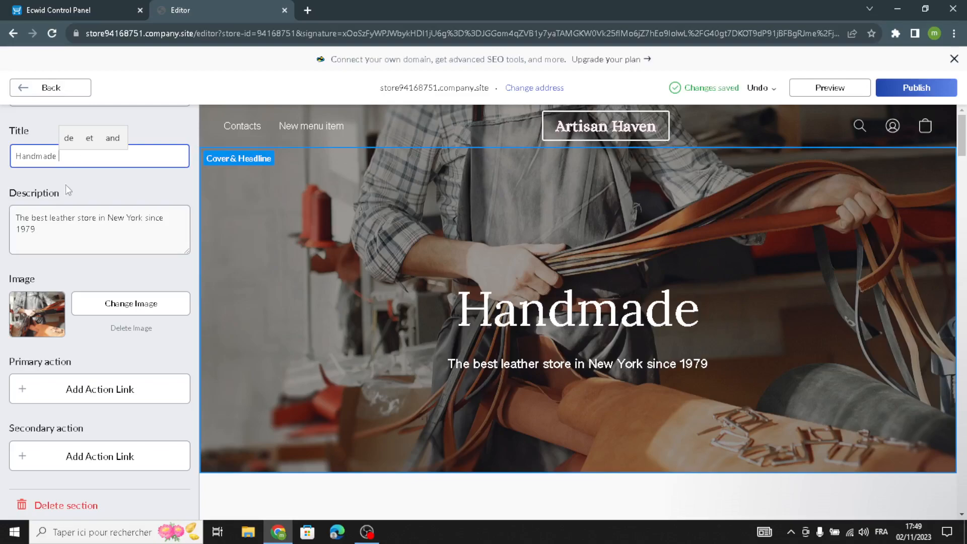
{"action": "type", "text": "hub"}
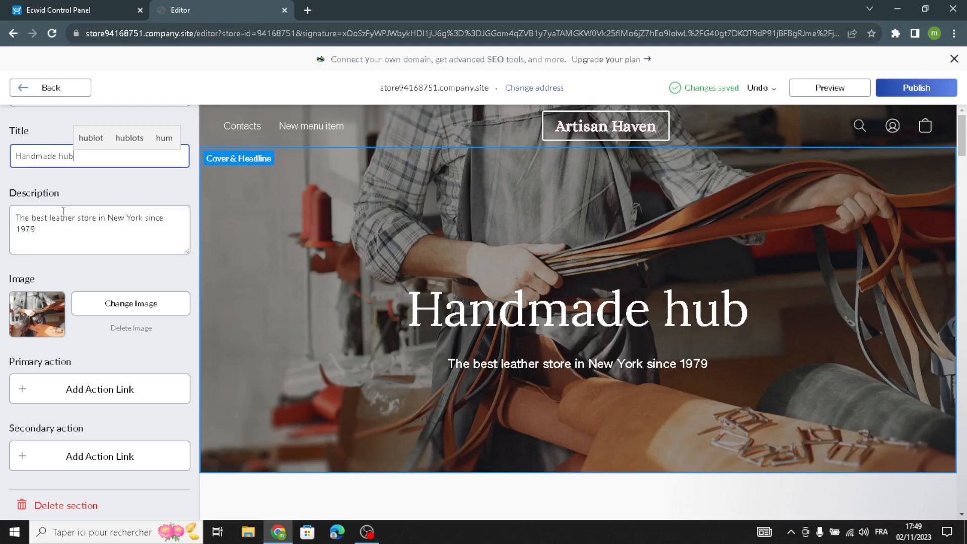
Step: Replace the Cover & Headline description with "Welcome to our site for handmade and artisanal."
{"action": "left_click_drag", "start_coordinate": [64, 242], "coordinate": [2, 200]}
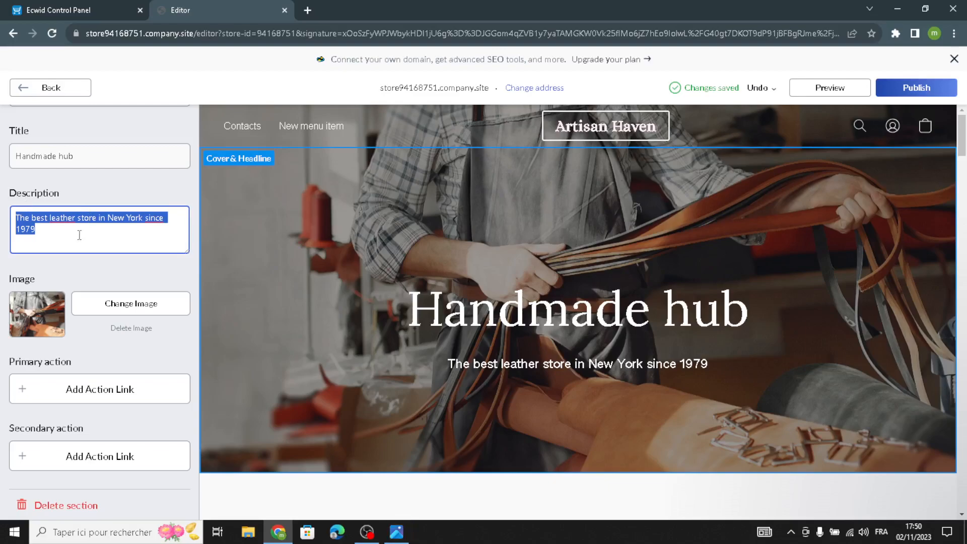
{"action": "type", "text": "We"}
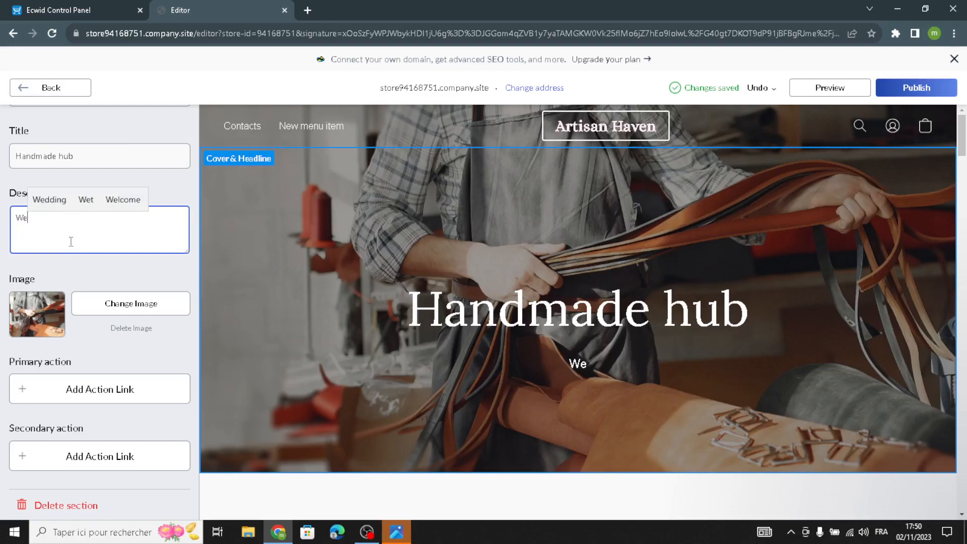
{"action": "type", "text": "lcome "}
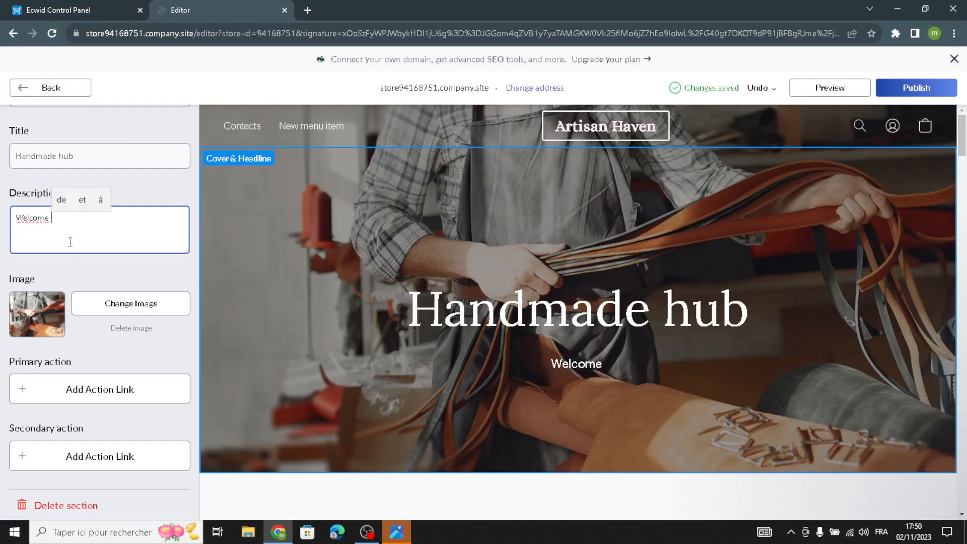
{"action": "type", "text": "to our s"}
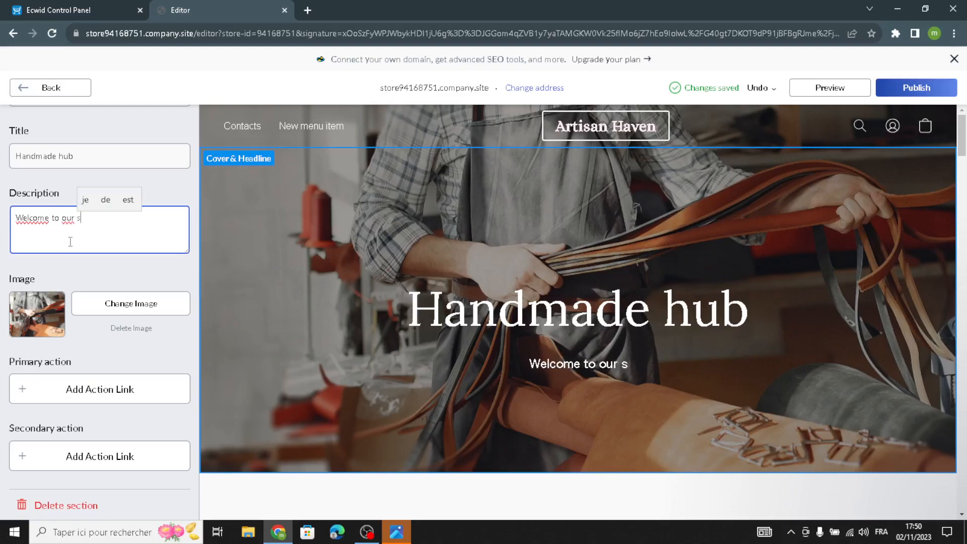
{"action": "type", "text": "ite for "}
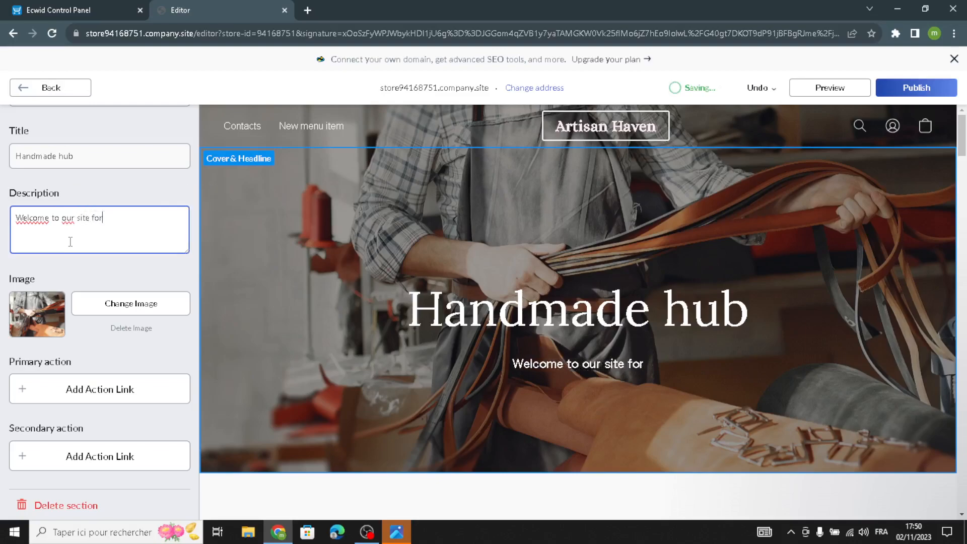
{"action": "type", "text": "ha"}
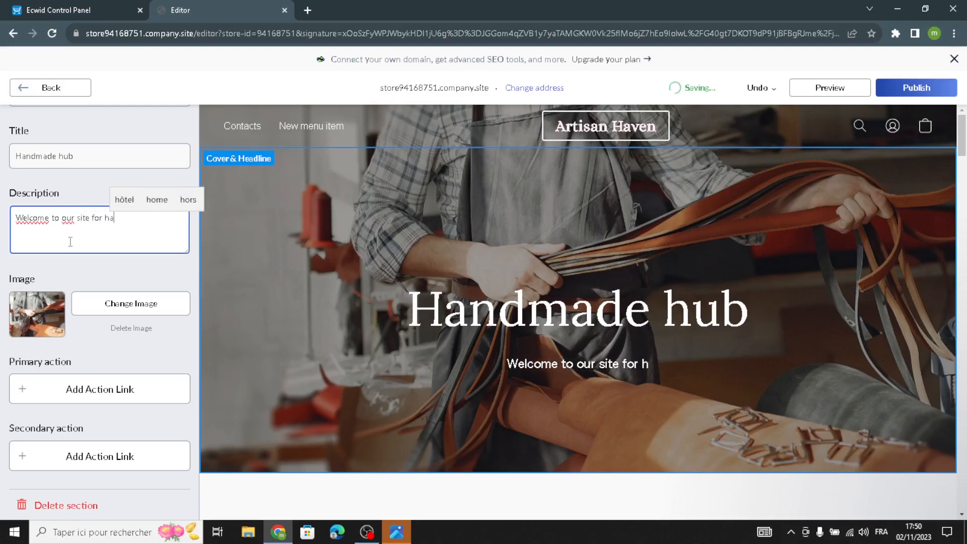
{"action": "type", "text": "ndmade "}
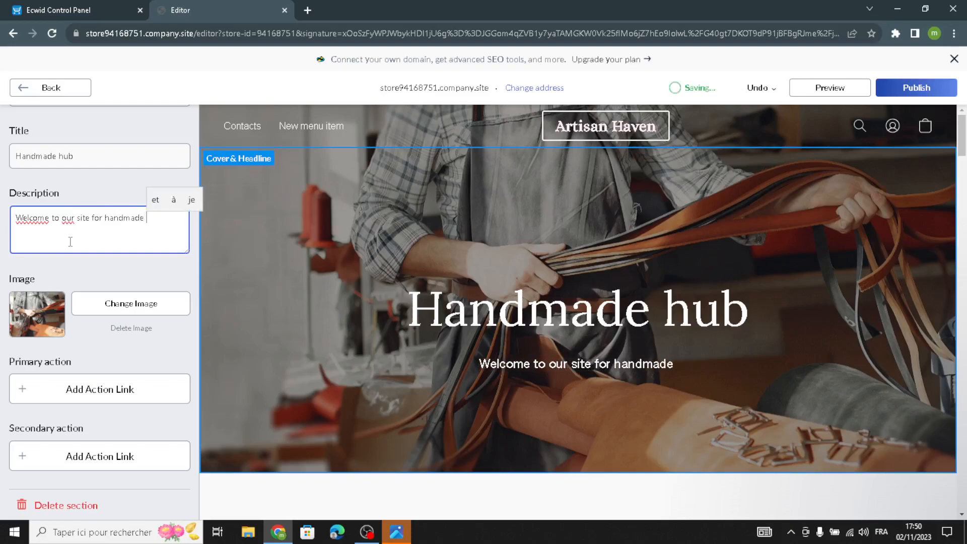
{"action": "type", "text": "and artisa"}
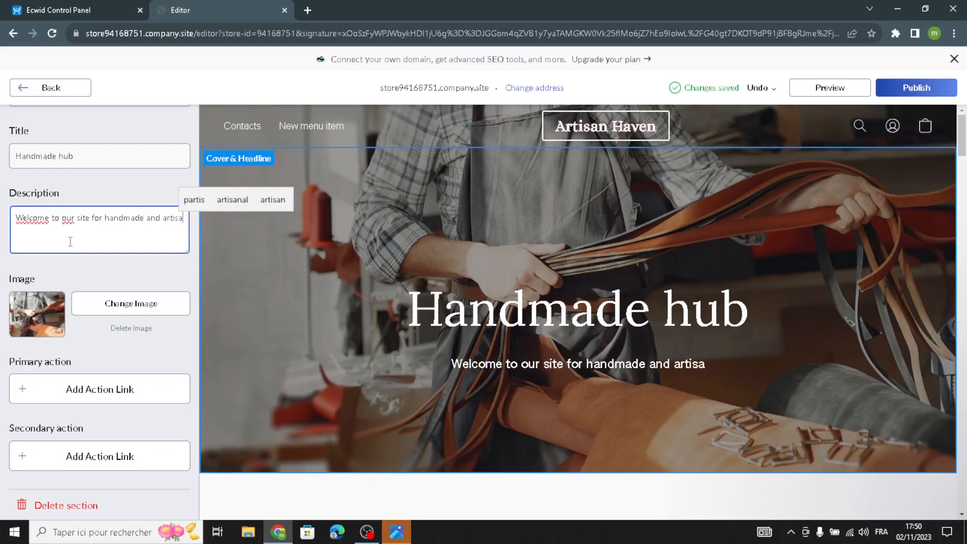
{"action": "type", "text": "na"}
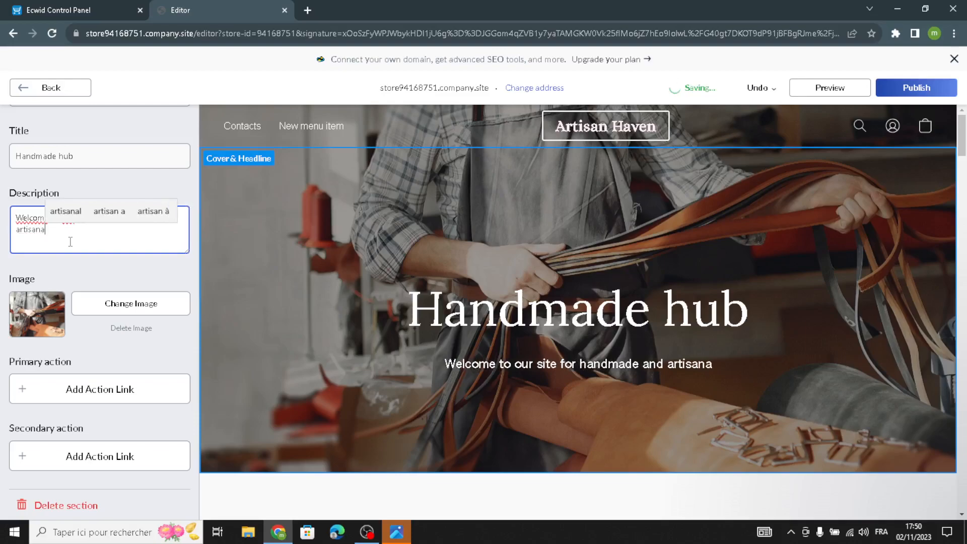
{"action": "type", "text": "l."}
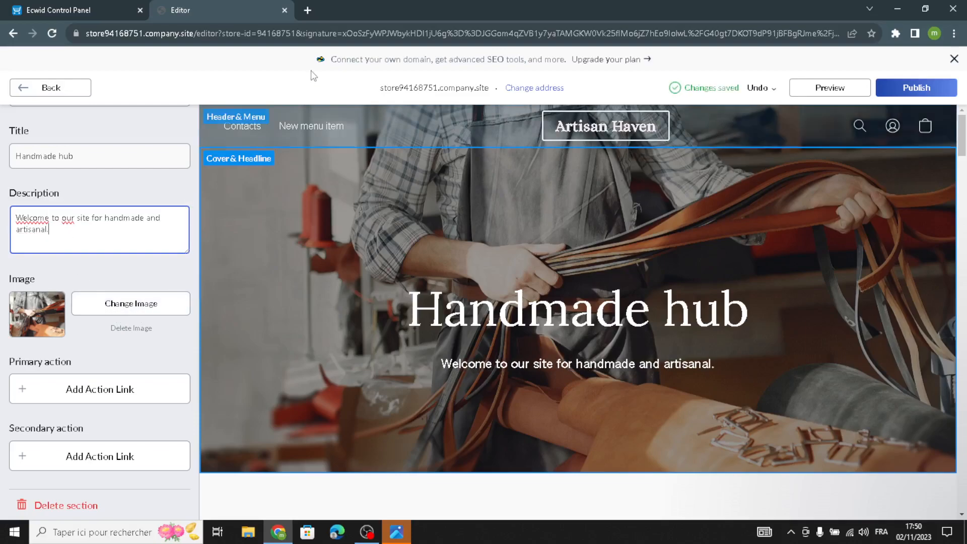
Step: Search Google for "handmade and artisanal" in a new browser tab
{"action": "left_click", "coordinate": [312, 14]}
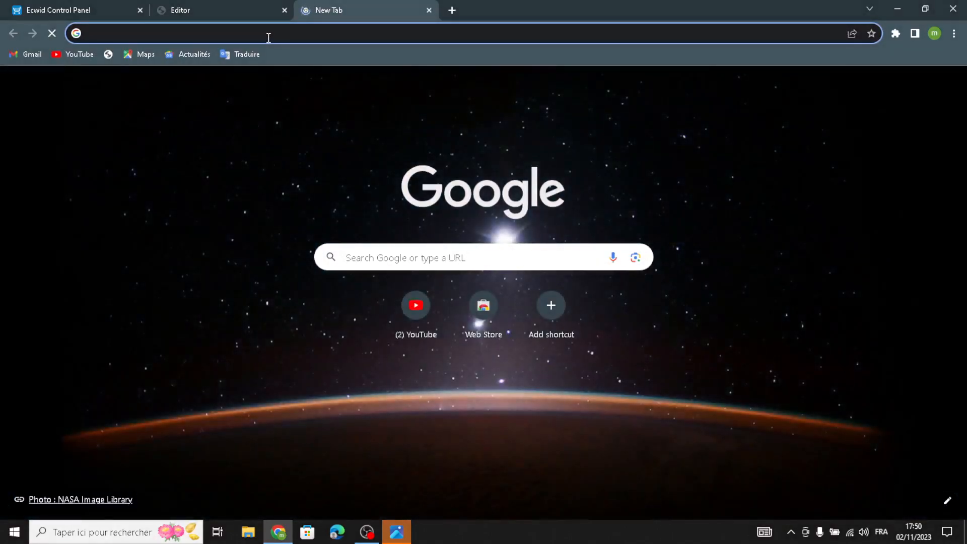
{"action": "type", "text": "han"}
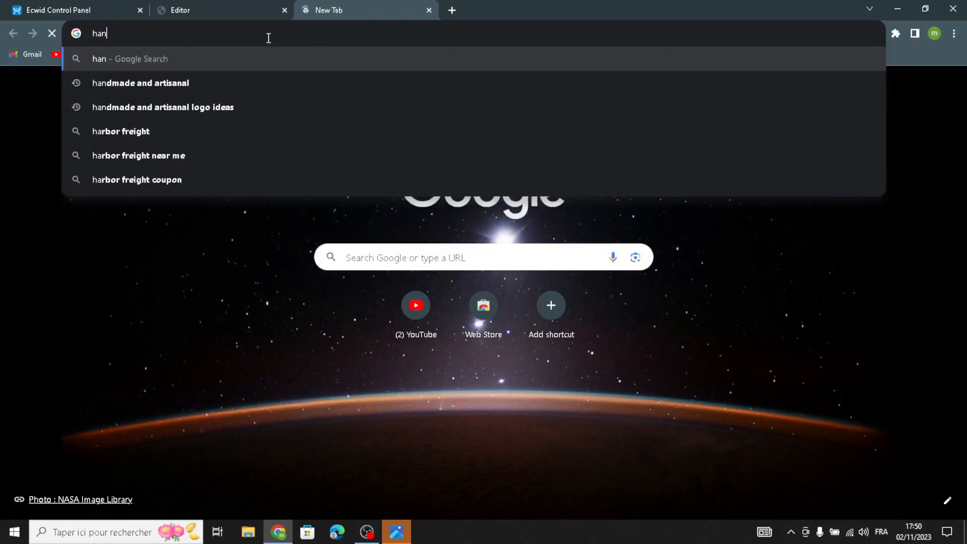
{"action": "type", "text": "dmade and "}
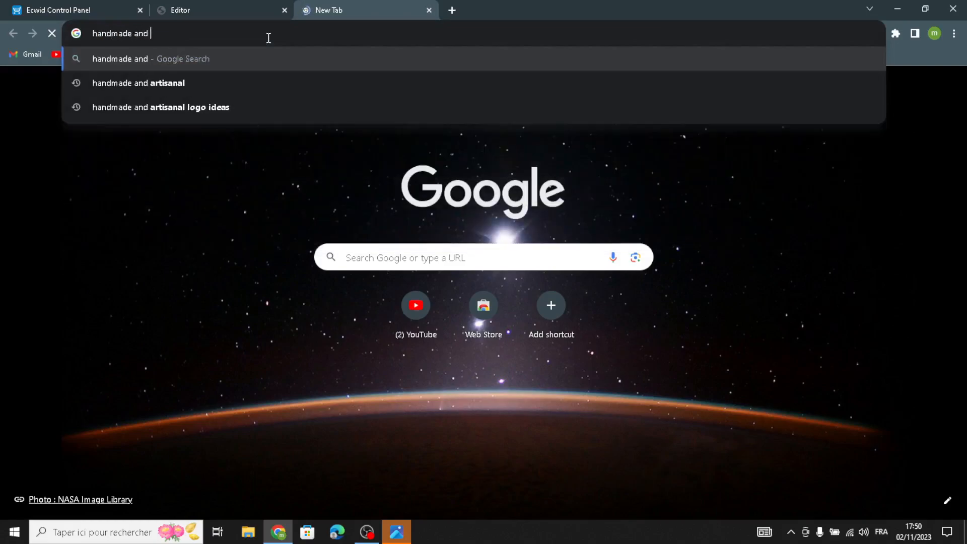
{"action": "type", "text": "artisanal"}
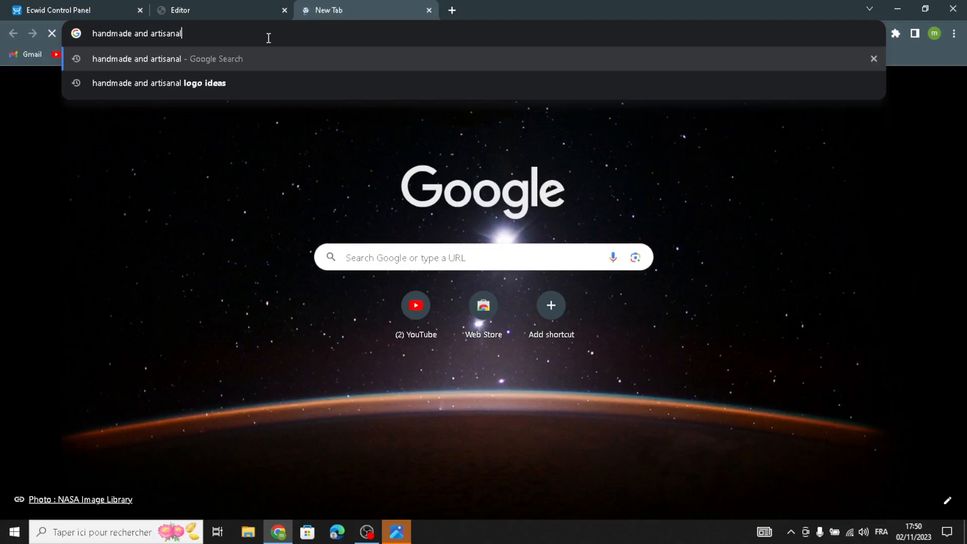
{"action": "key", "text": "Return"}
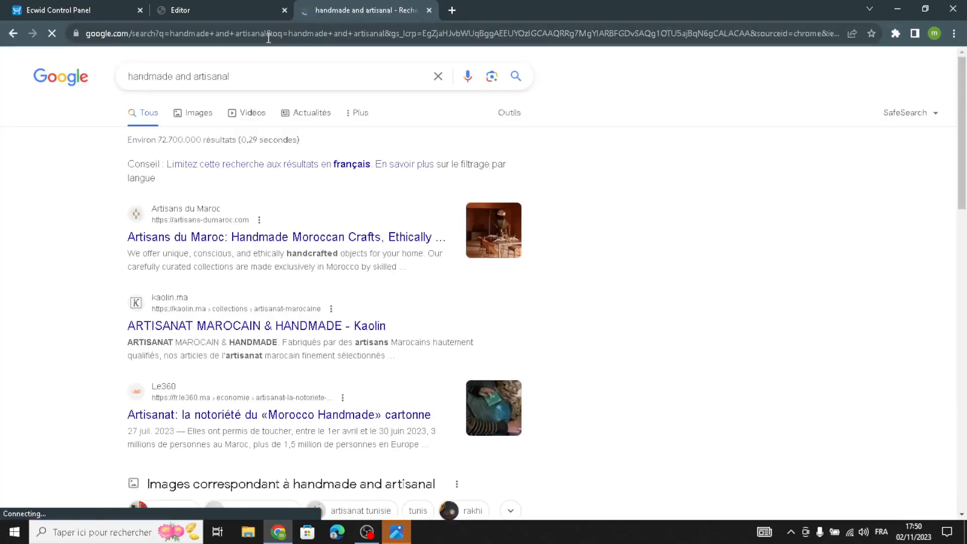
Step: Switch to the image results and open the We Are Scout picture of the handmade market
{"action": "left_click", "coordinate": [188, 126]}
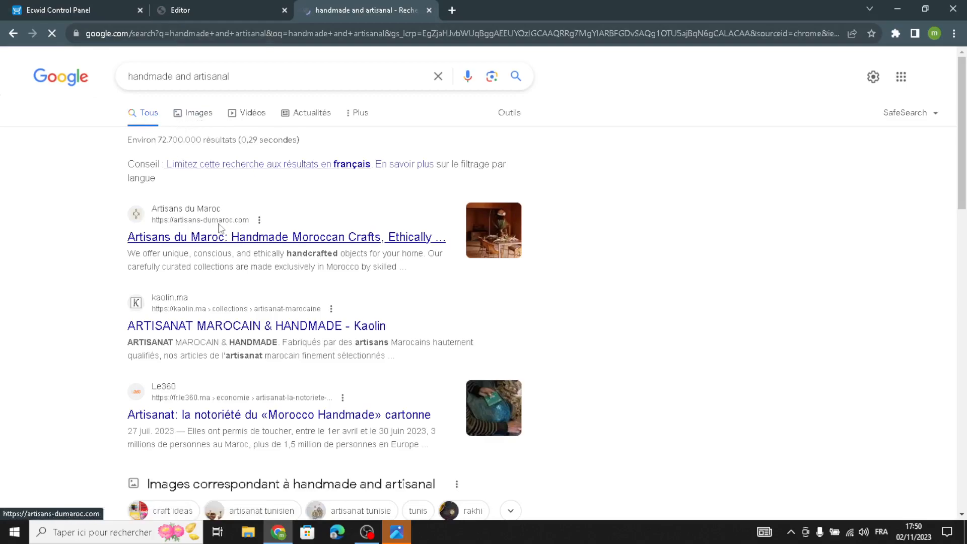
{"action": "scroll", "coordinate": [292, 250], "scroll_direction": "down", "scroll_amount": 1}
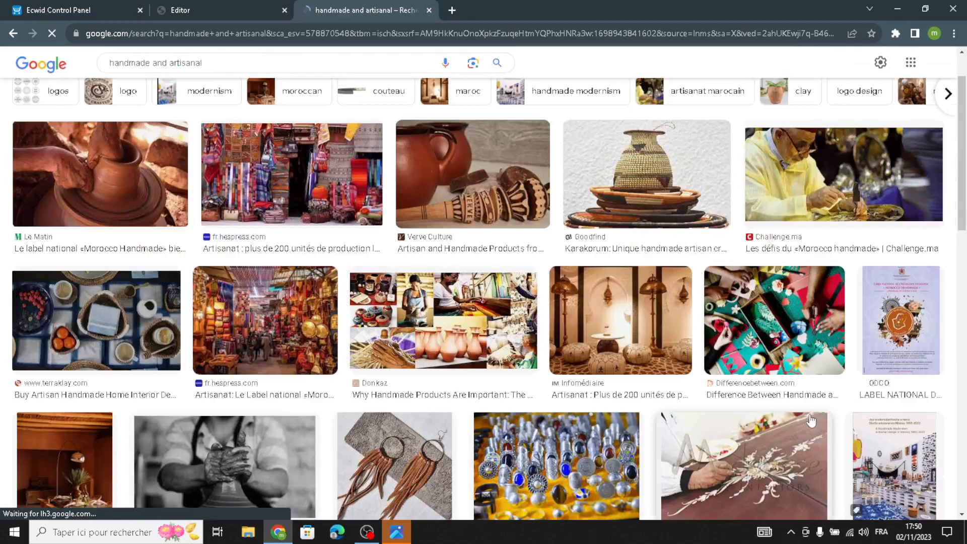
{"action": "scroll", "coordinate": [812, 421], "scroll_direction": "down", "scroll_amount": 6}
{"action": "scroll", "coordinate": [575, 349], "scroll_direction": "down", "scroll_amount": 3}
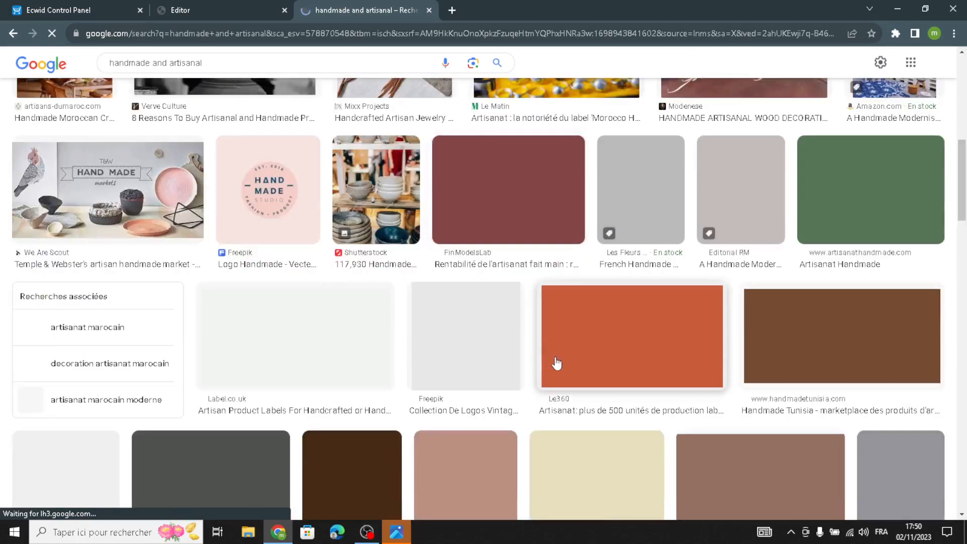
{"action": "left_click", "coordinate": [63, 180]}
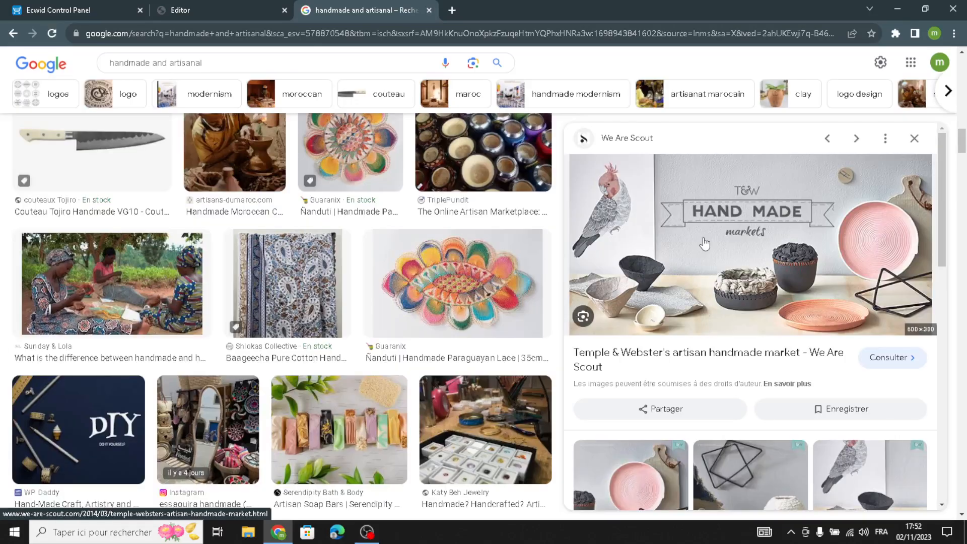
Step: Save the We Are Scout handmade market picture to the computer
{"action": "right_click", "coordinate": [699, 238]}
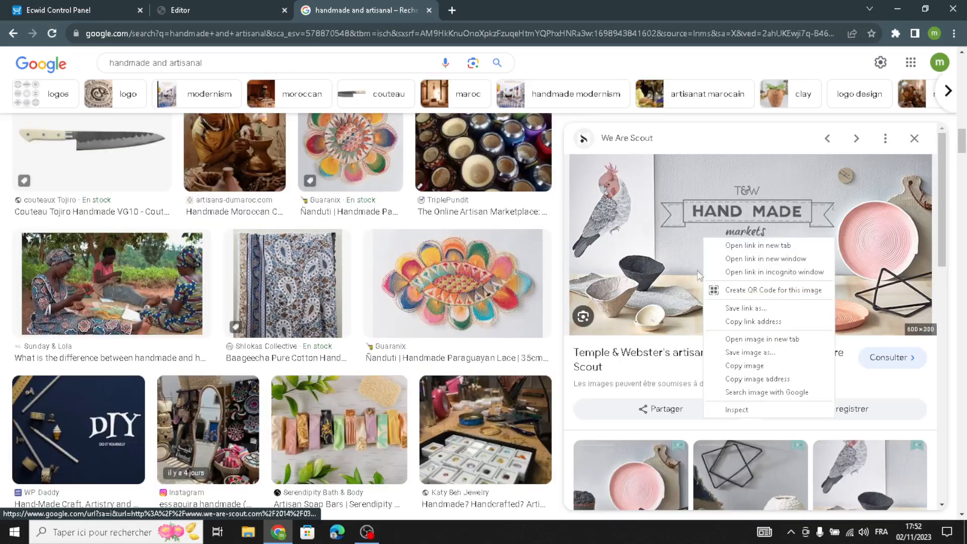
{"action": "left_click", "coordinate": [734, 353]}
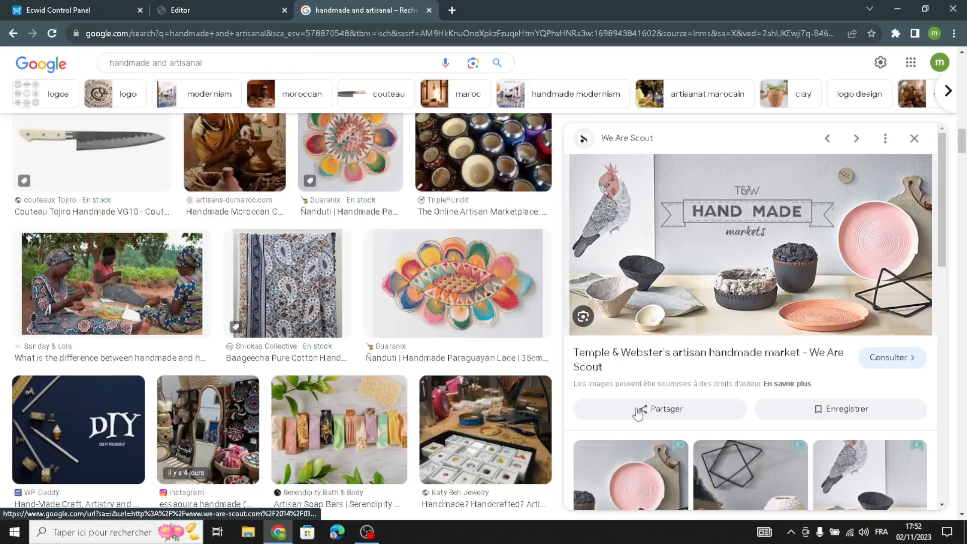
{"action": "left_click", "coordinate": [459, 497]}
Step: Return to the Ecwid editor and replace the Cover & Headline image with the downloaded handmade market picture
{"action": "left_click", "coordinate": [204, 4]}
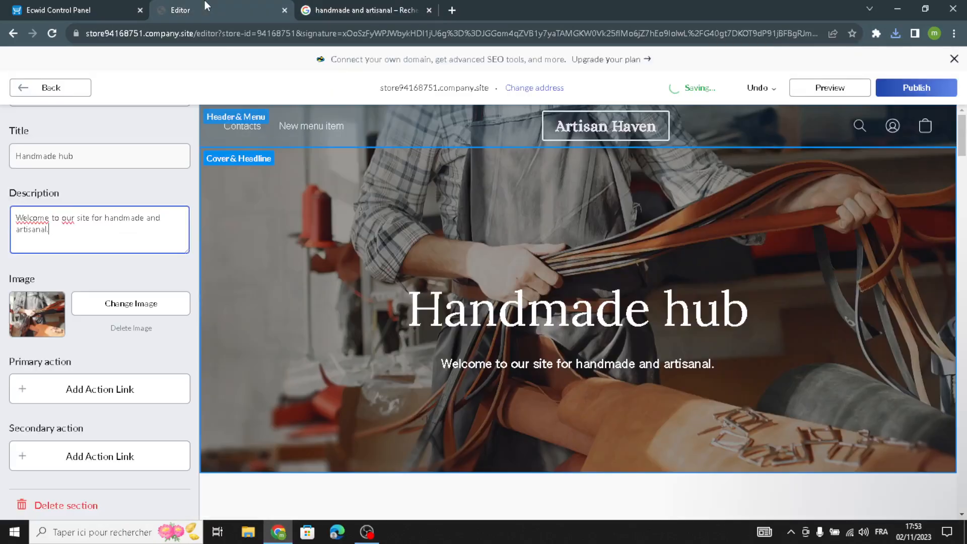
{"action": "left_click", "coordinate": [115, 309]}
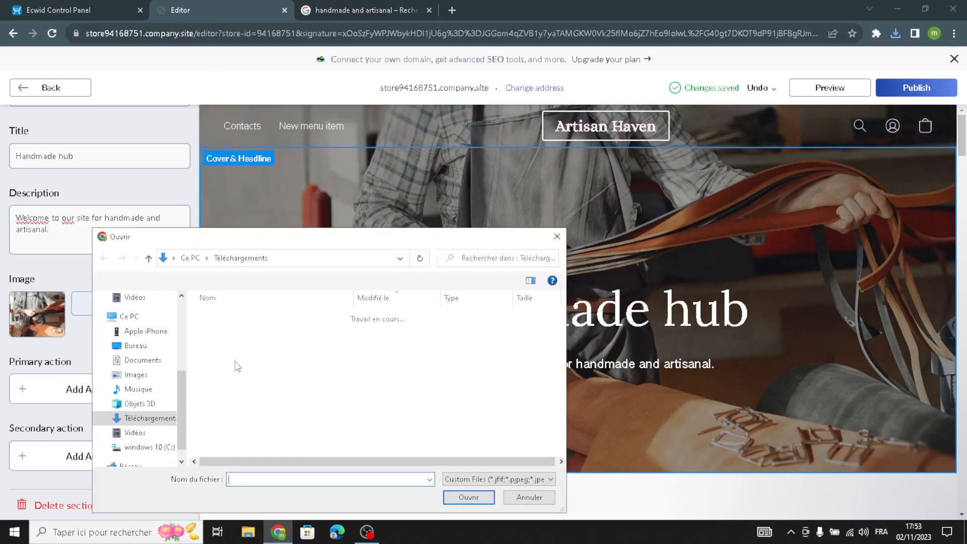
{"action": "left_click", "coordinate": [252, 333]}
{"action": "left_click", "coordinate": [469, 497]}
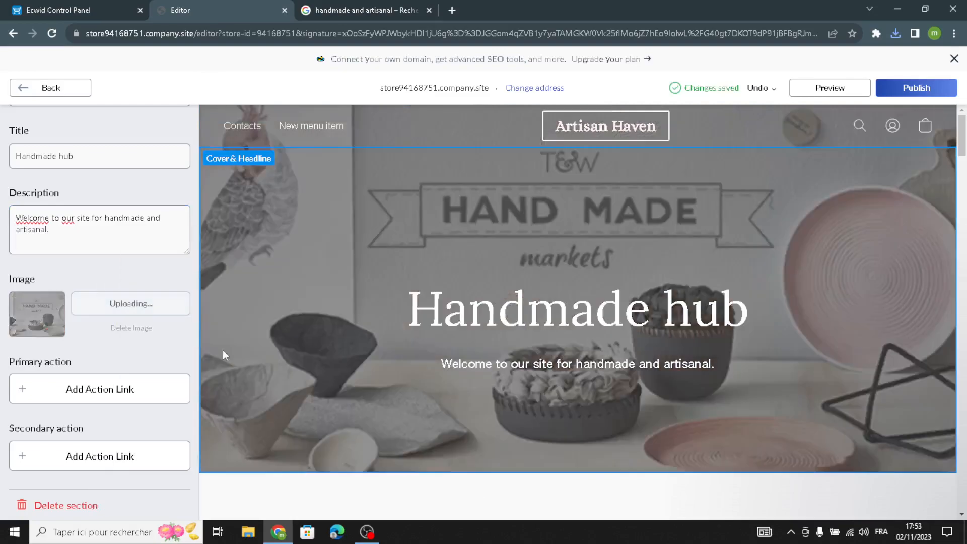
Step: Change the Cover & Headline layout to the one with text on the left and the image on the right
{"action": "scroll", "coordinate": [136, 259], "scroll_direction": "up", "scroll_amount": 3}
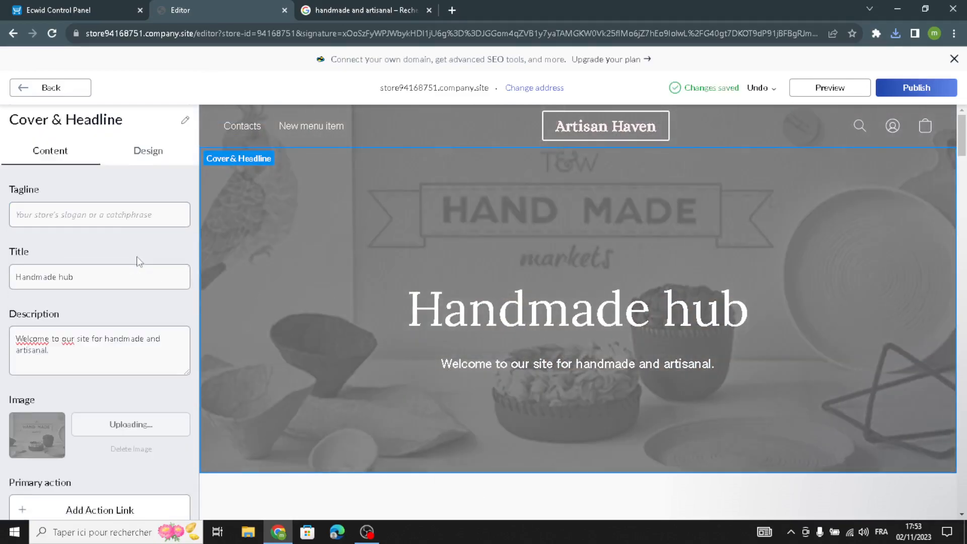
{"action": "left_click", "coordinate": [155, 158]}
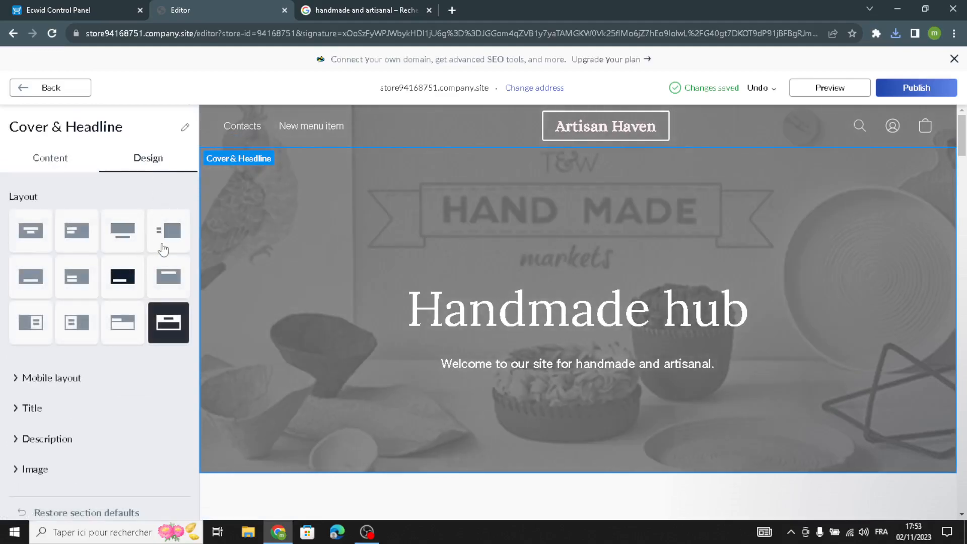
{"action": "left_click", "coordinate": [162, 249]}
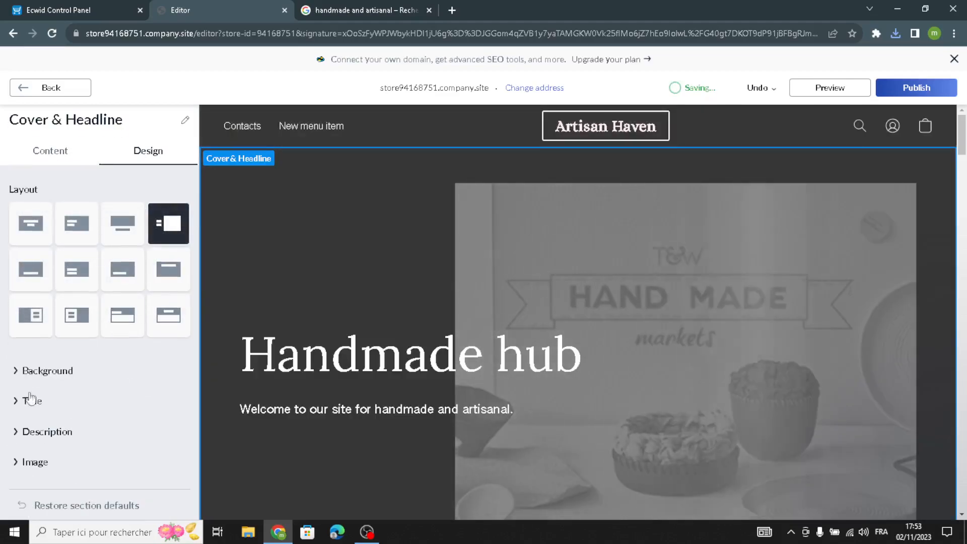
Step: Set the font of the Cover & Headline description to Alice
{"action": "left_click", "coordinate": [30, 426]}
{"action": "scroll", "coordinate": [23, 403], "scroll_direction": "down", "scroll_amount": 4}
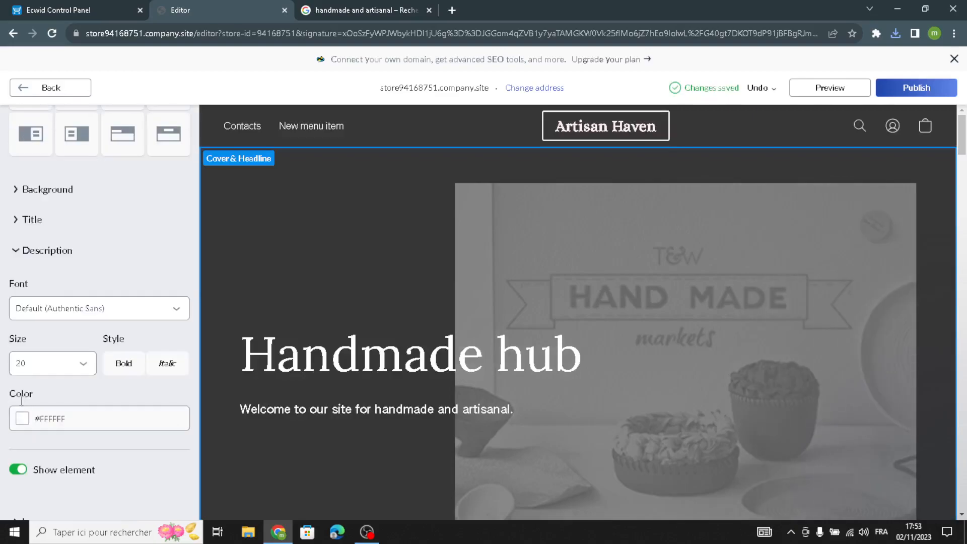
{"action": "left_click", "coordinate": [56, 319]}
{"action": "left_click", "coordinate": [55, 319]}
{"action": "left_click", "coordinate": [51, 308]}
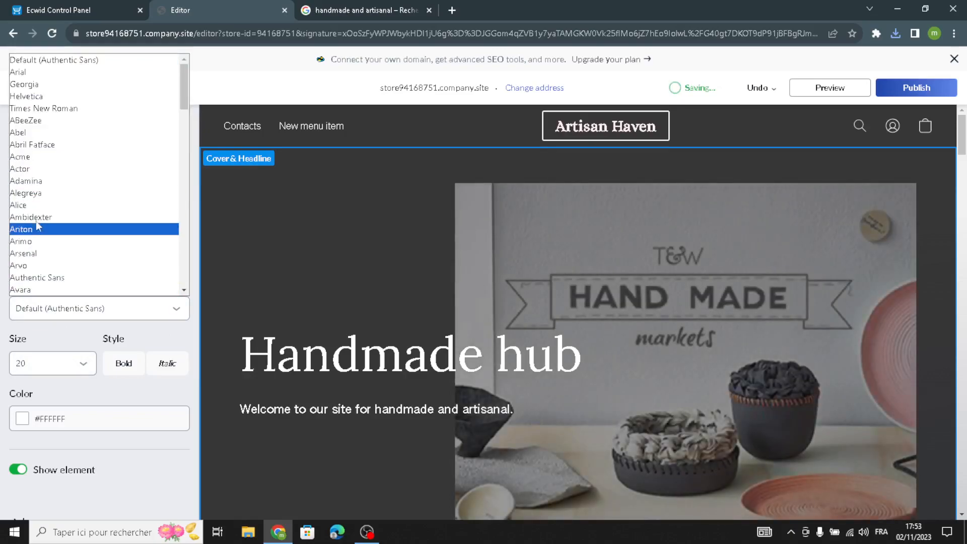
{"action": "left_click", "coordinate": [36, 207]}
{"action": "scroll", "coordinate": [23, 403], "scroll_direction": "down", "scroll_amount": 1}
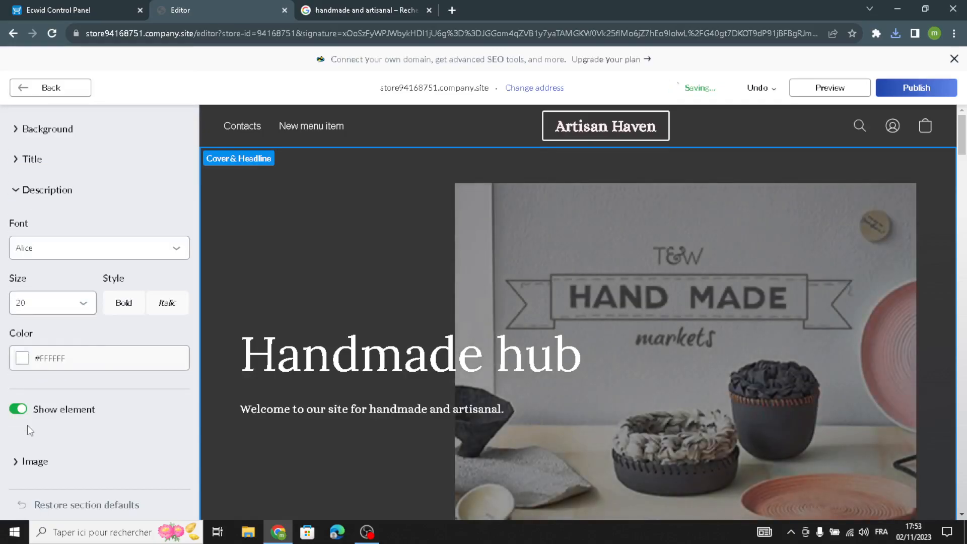
Step: Set the Cover & Headline description text size to 30
{"action": "left_click", "coordinate": [32, 310]}
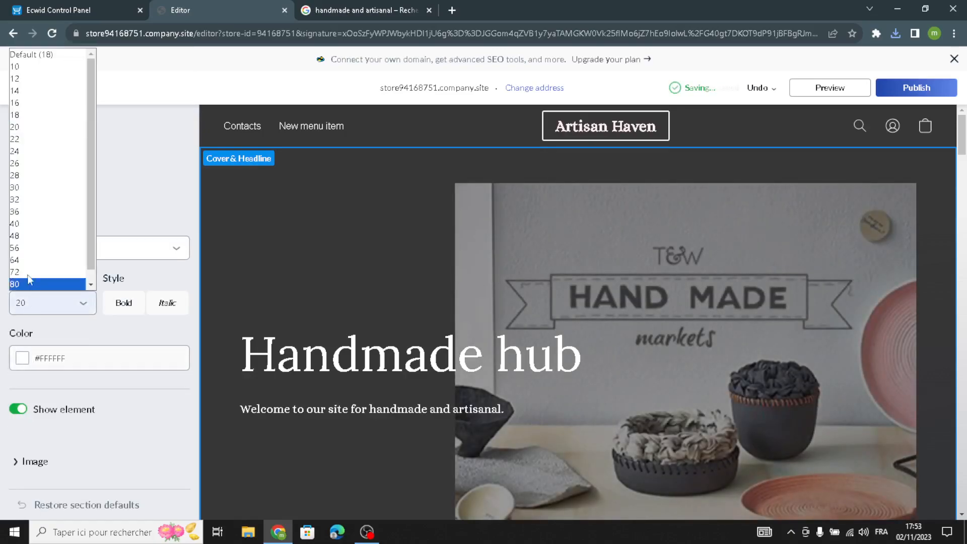
{"action": "left_click", "coordinate": [22, 188]}
{"action": "scroll", "coordinate": [79, 338], "scroll_direction": "up", "scroll_amount": 5}
{"action": "scroll", "coordinate": [80, 335], "scroll_direction": "down", "scroll_amount": 5}
{"action": "scroll", "coordinate": [79, 336], "scroll_direction": "up", "scroll_amount": 5}
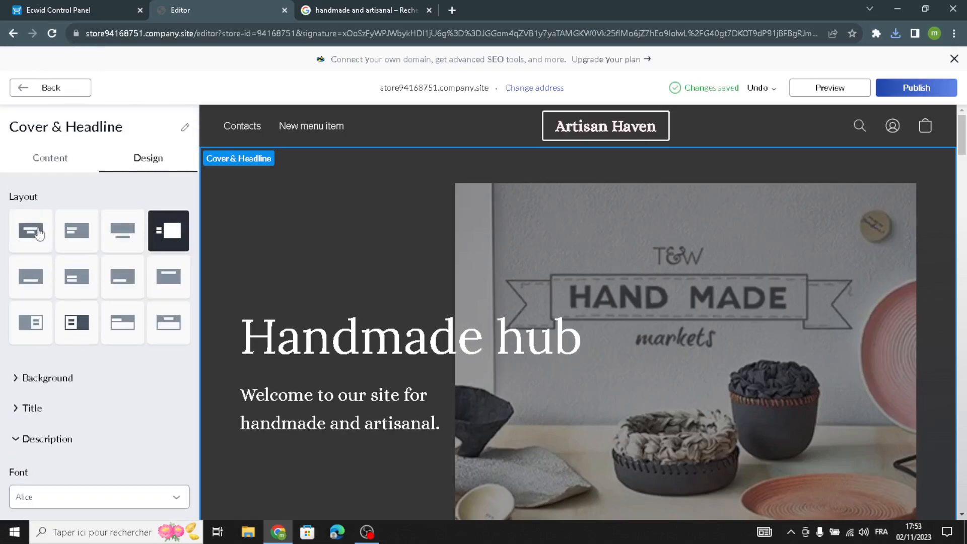
Step: Leave the Cover & Headline settings and open the About Us section's content down to its image setting
{"action": "left_click", "coordinate": [50, 89]}
{"action": "left_click", "coordinate": [144, 248]}
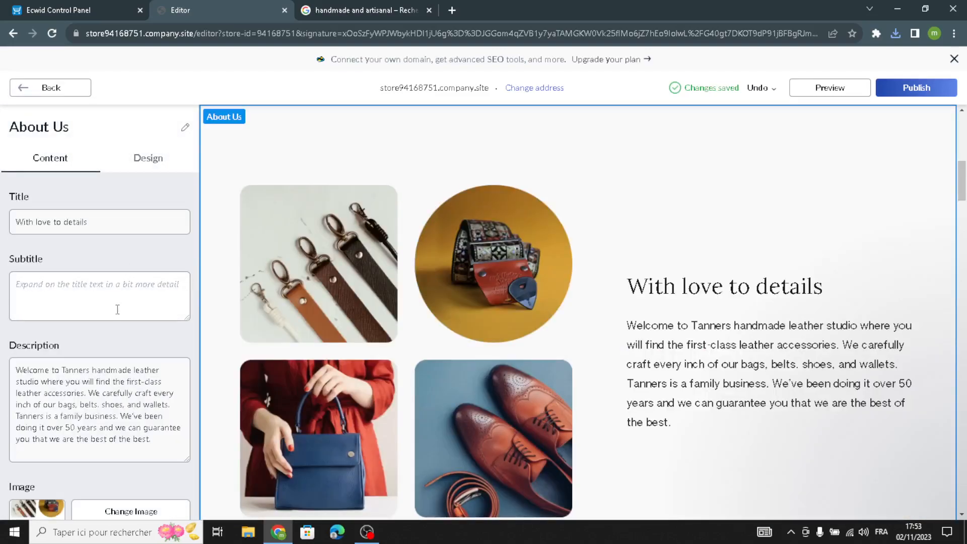
{"action": "scroll", "coordinate": [117, 308], "scroll_direction": "down", "scroll_amount": 1}
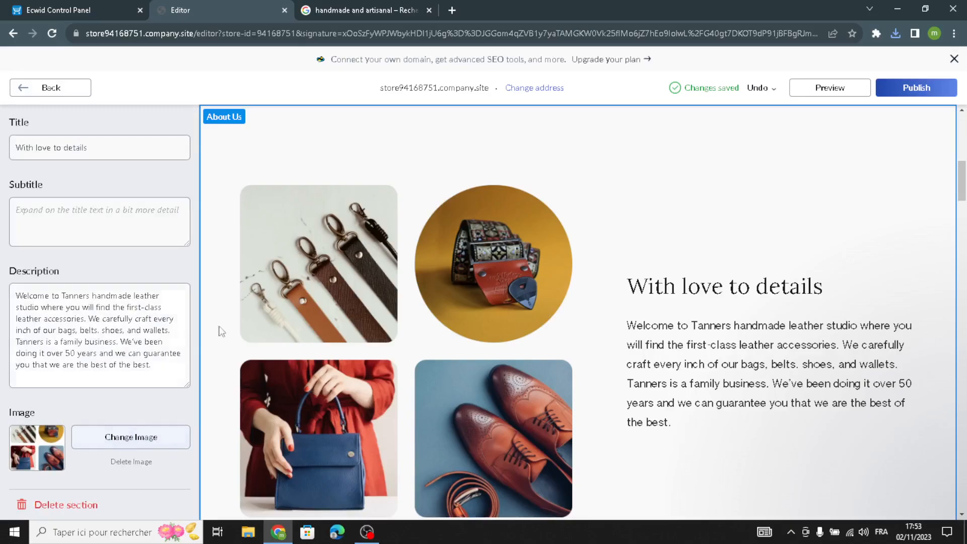
Step: Go back to the Google image results and open the TriplePundit picture of handcrafted cups
{"action": "left_click", "coordinate": [359, 7]}
{"action": "scroll", "coordinate": [348, 217], "scroll_direction": "up", "scroll_amount": 6}
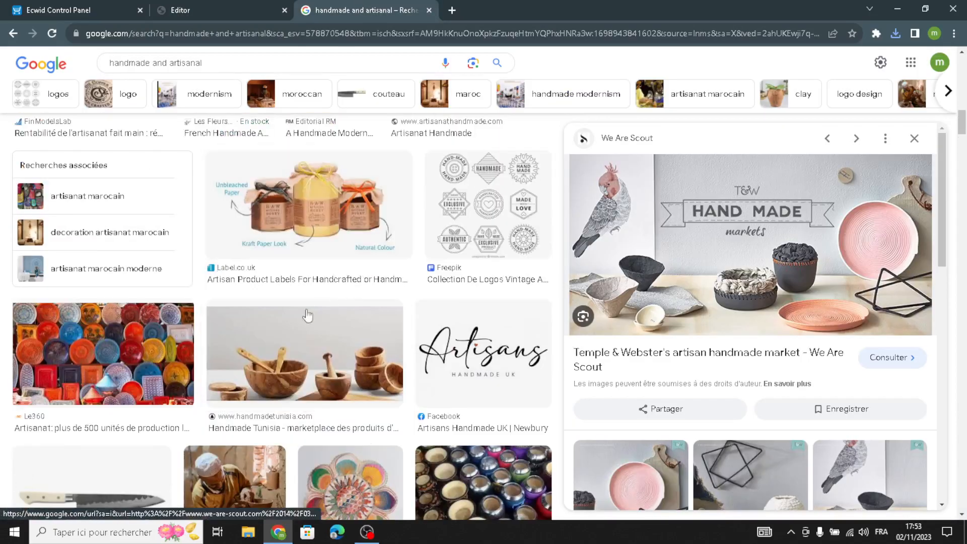
{"action": "scroll", "coordinate": [253, 366], "scroll_direction": "down", "scroll_amount": 8}
{"action": "scroll", "coordinate": [253, 367], "scroll_direction": "up", "scroll_amount": 2}
{"action": "scroll", "coordinate": [253, 366], "scroll_direction": "down", "scroll_amount": 4}
{"action": "scroll", "coordinate": [253, 368], "scroll_direction": "up", "scroll_amount": 9}
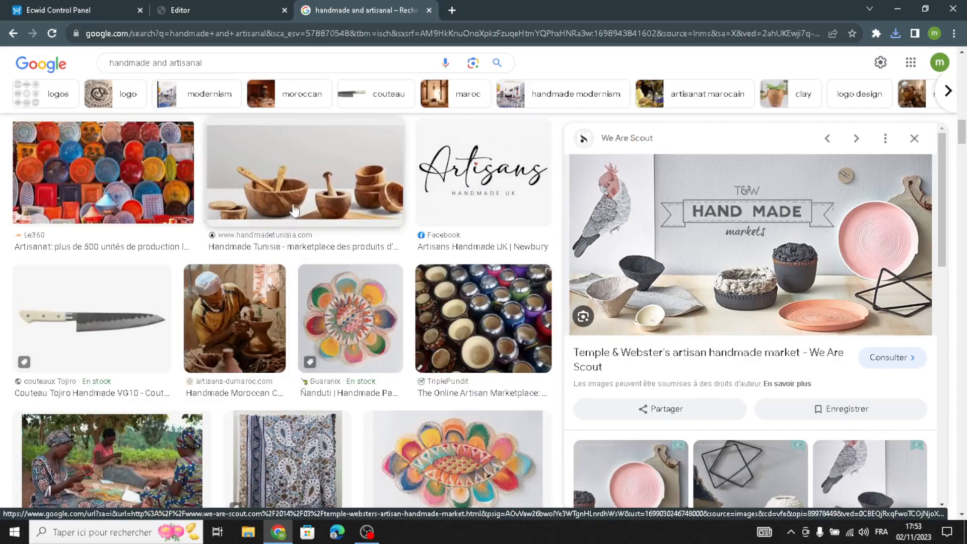
{"action": "left_click", "coordinate": [373, 226]}
{"action": "left_click", "coordinate": [484, 319]}
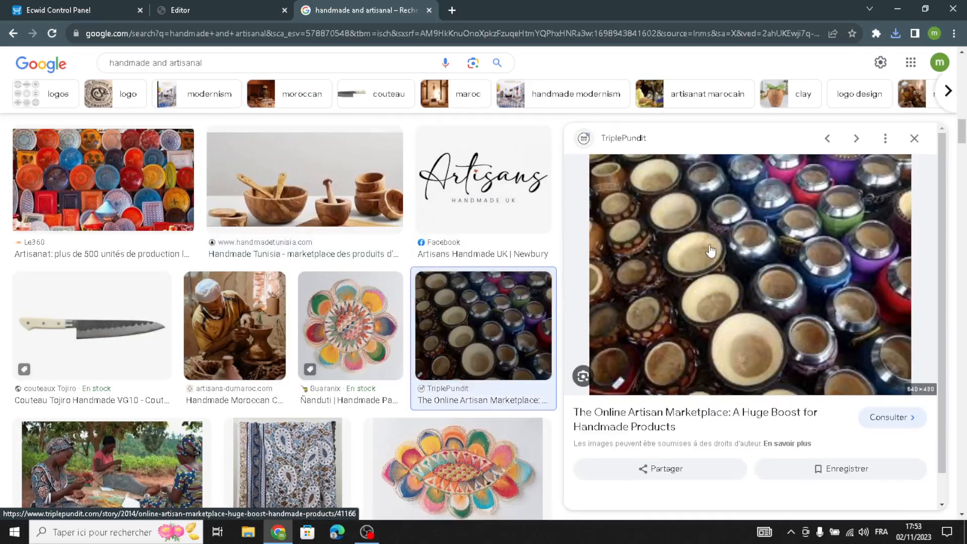
Step: Look through the other image results and save the TriplePundit picture of handcrafted cups
{"action": "scroll", "coordinate": [458, 271], "scroll_direction": "up", "scroll_amount": 7}
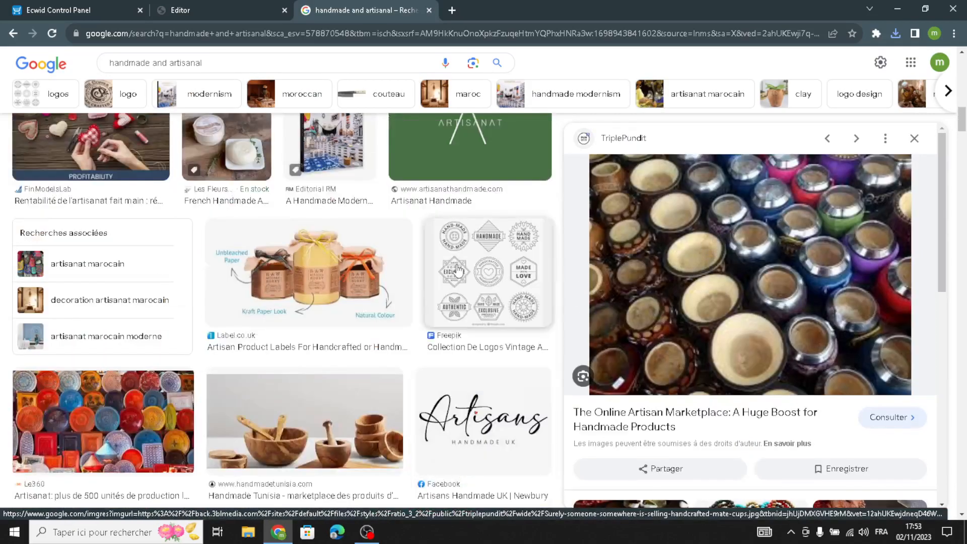
{"action": "scroll", "coordinate": [426, 267], "scroll_direction": "up", "scroll_amount": 6}
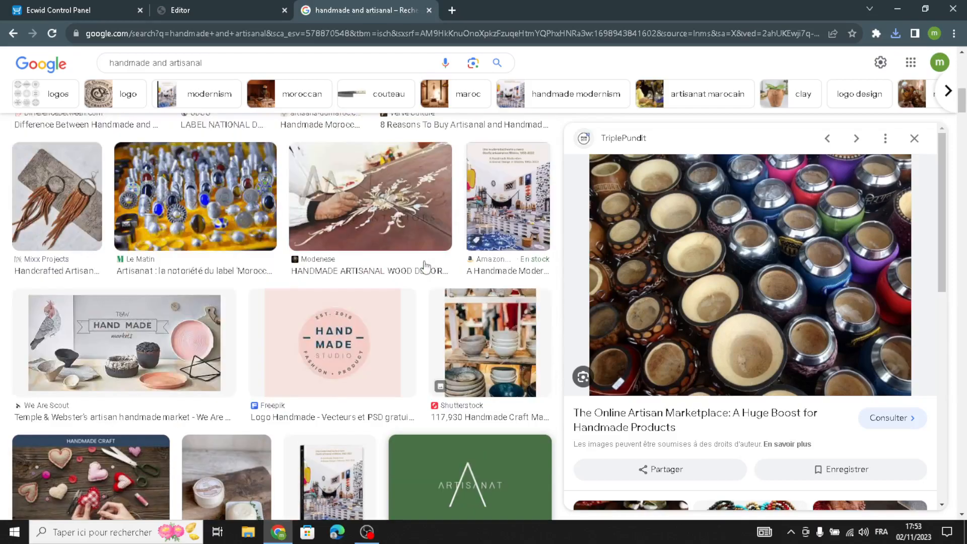
{"action": "scroll", "coordinate": [438, 302], "scroll_direction": "up", "scroll_amount": 8}
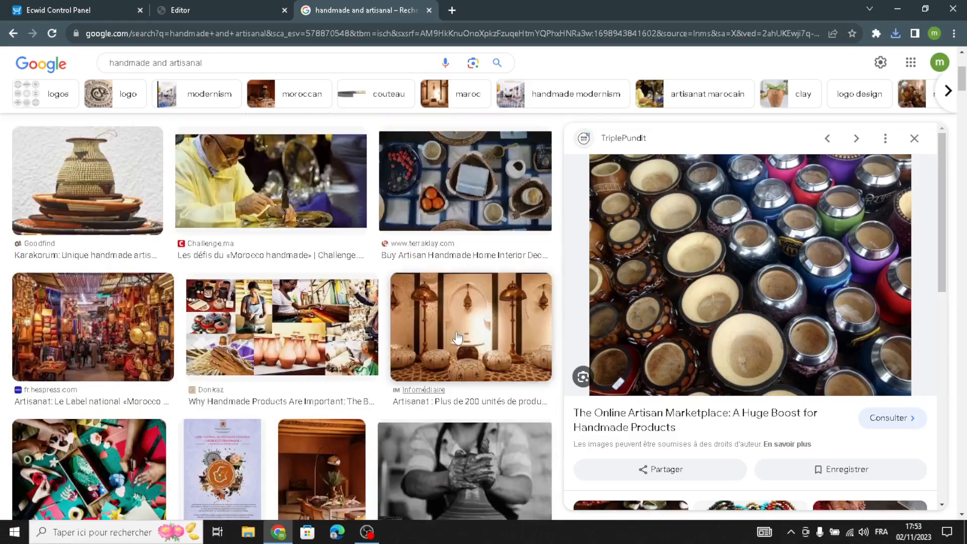
{"action": "scroll", "coordinate": [456, 338], "scroll_direction": "up", "scroll_amount": 2}
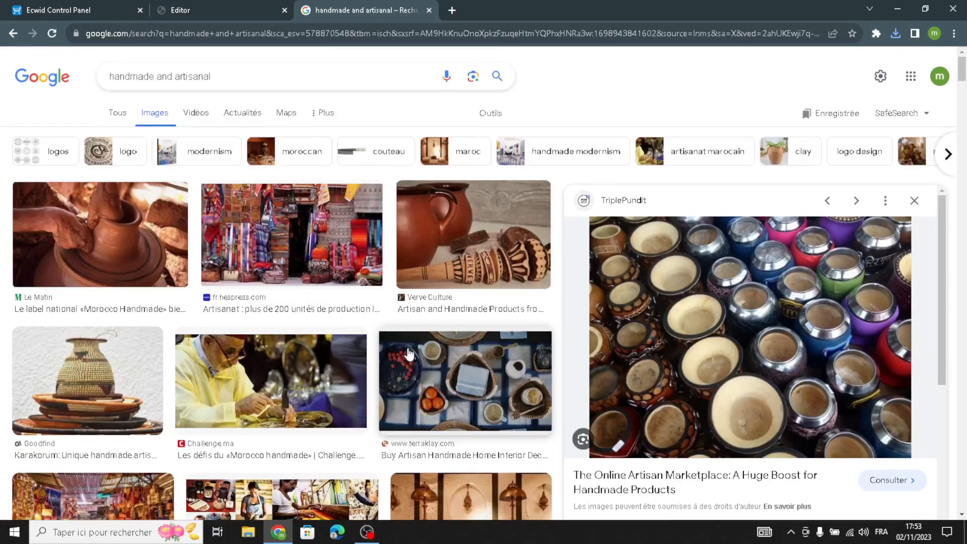
{"action": "right_click", "coordinate": [760, 316]}
{"action": "left_click", "coordinate": [793, 442]}
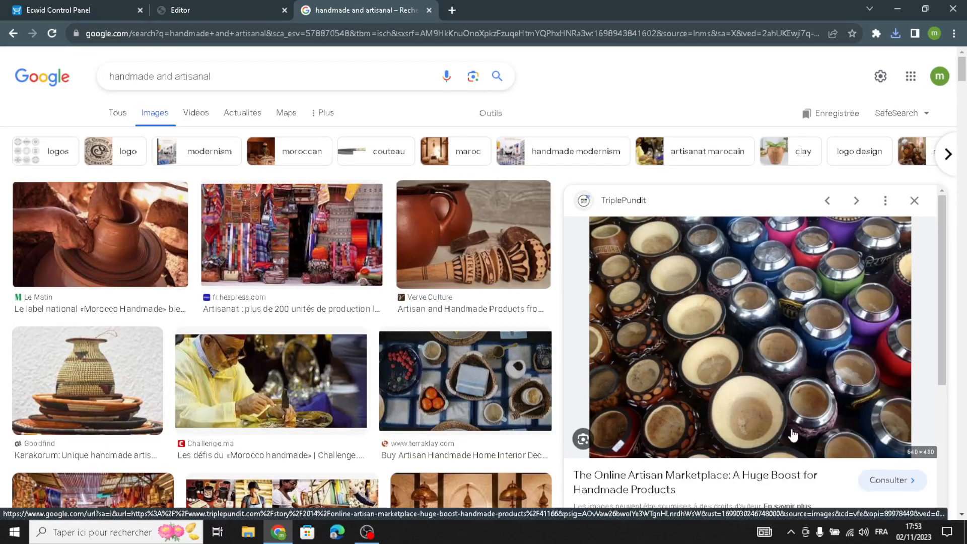
Step: Return to the Ecwid editor and replace the About Us image with the downloaded picture of handcrafted cups
{"action": "left_click", "coordinate": [217, 2]}
{"action": "left_click", "coordinate": [151, 437]}
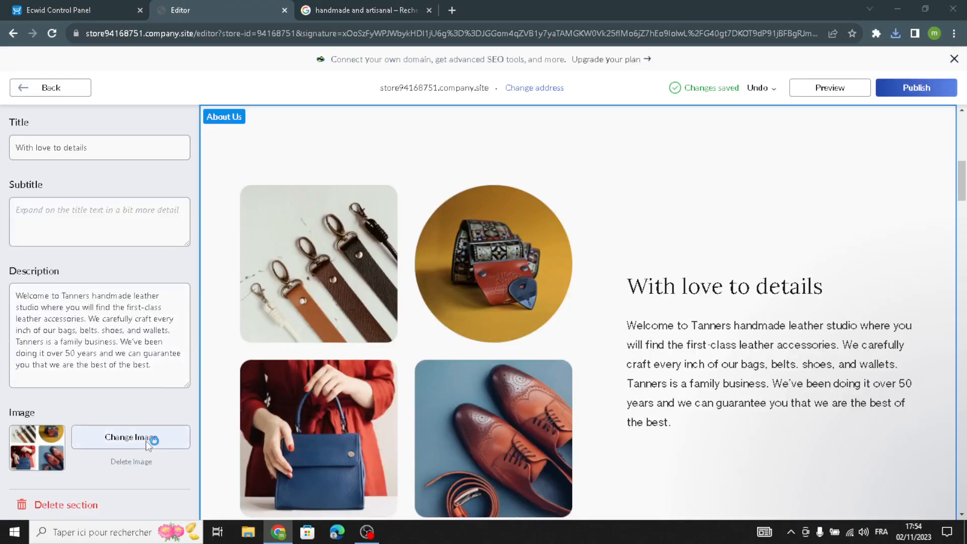
{"action": "left_click", "coordinate": [276, 332]}
{"action": "left_click", "coordinate": [464, 498]}
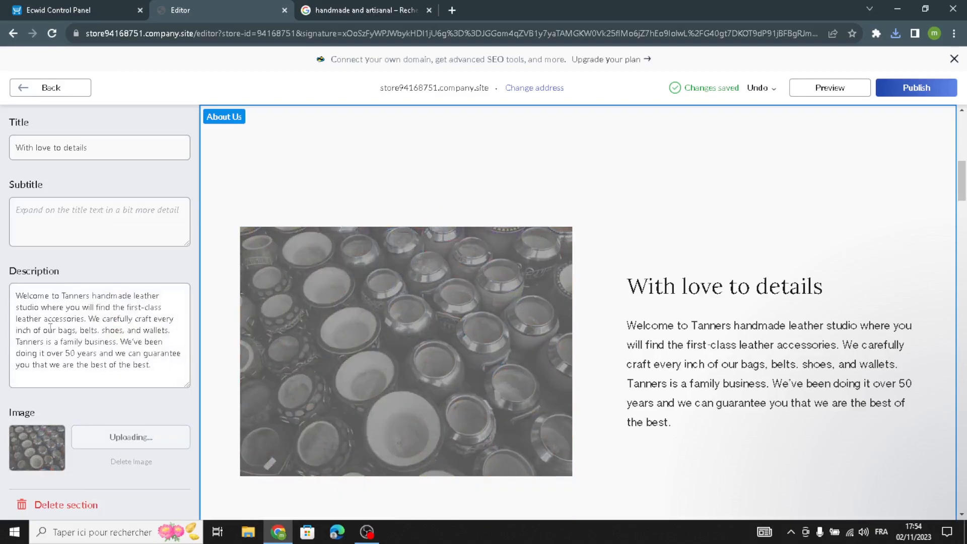
{"action": "left_click_drag", "start_coordinate": [154, 378], "coordinate": [2, 273]}
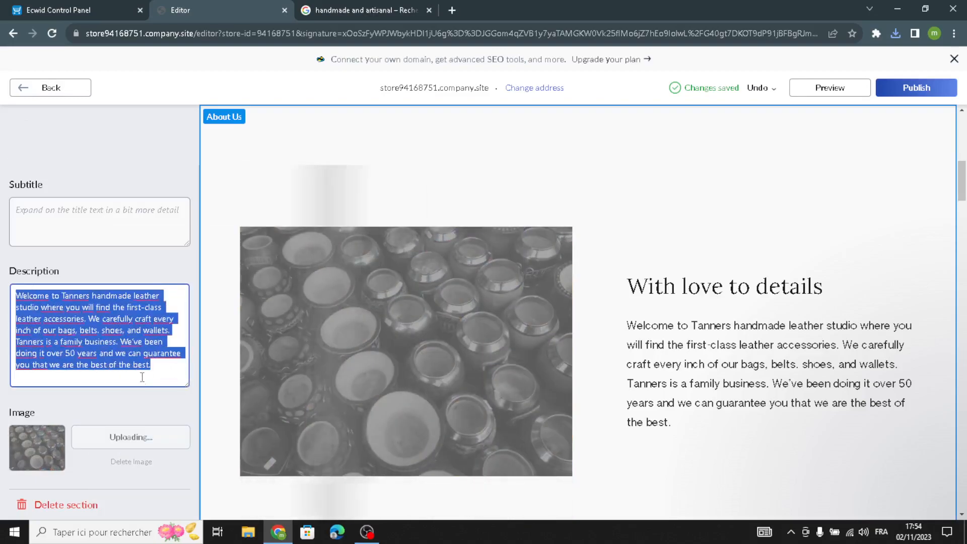
{"action": "left_click_drag", "start_coordinate": [166, 378], "coordinate": [2, 274]}
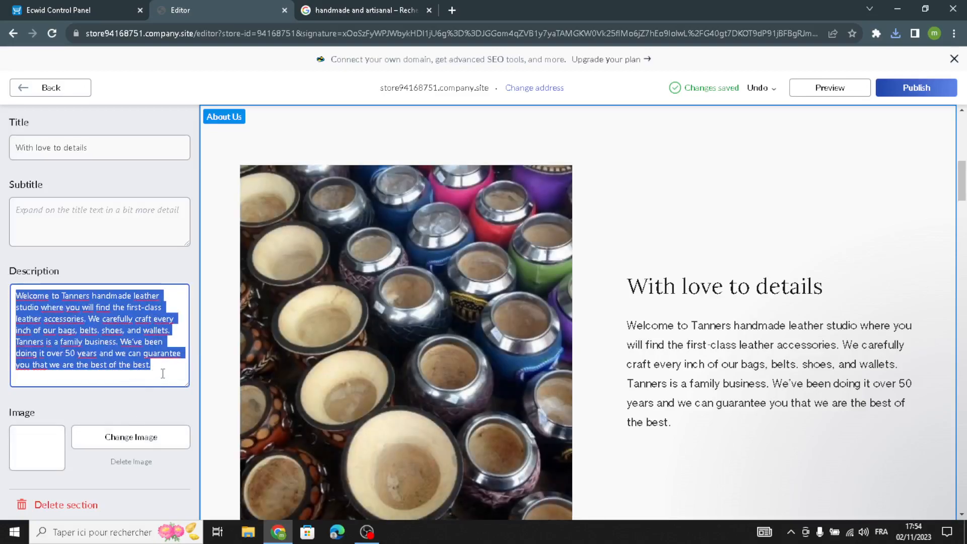
{"action": "left_click", "coordinate": [147, 396]}
{"action": "left_click_drag", "start_coordinate": [158, 369], "coordinate": [2, 261]}
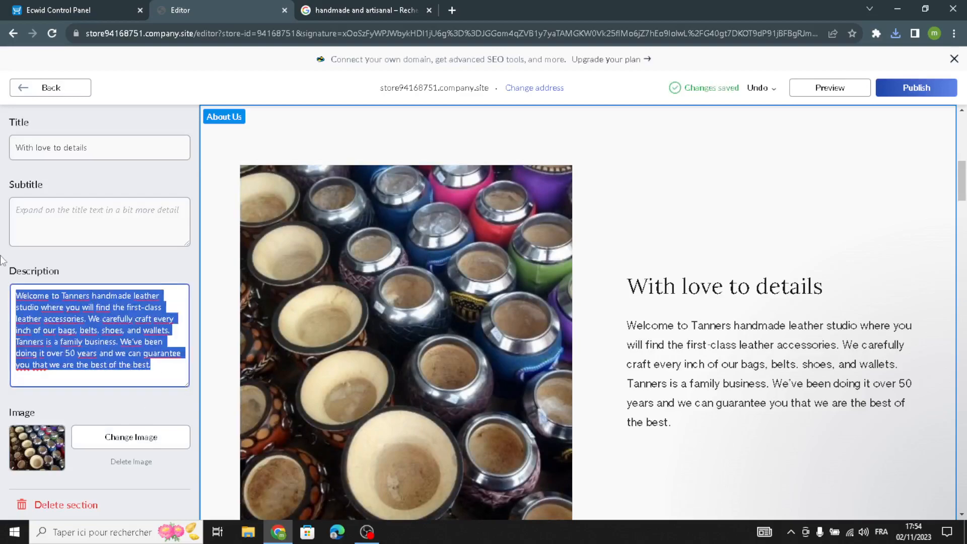
{"action": "left_click", "coordinate": [163, 382]}
{"action": "left_click_drag", "start_coordinate": [164, 381], "coordinate": [23, 285]}
Step: Change the About Us layout to a wide image above with the title and description side by side beneath it
{"action": "scroll", "coordinate": [73, 267], "scroll_direction": "up", "scroll_amount": 2}
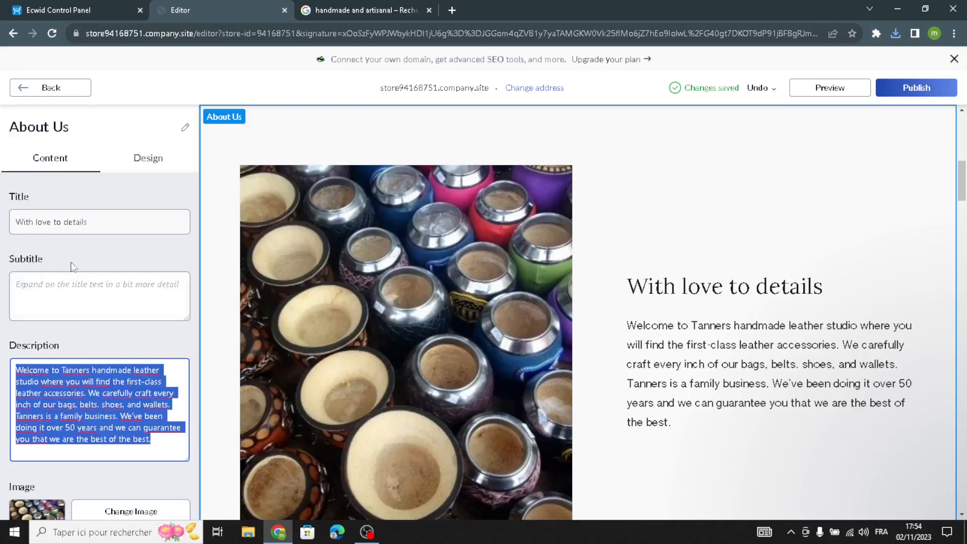
{"action": "left_click", "coordinate": [153, 167]}
{"action": "left_click", "coordinate": [76, 230]}
{"action": "left_click", "coordinate": [166, 231]}
{"action": "left_click", "coordinate": [76, 231]}
Step: Give the About Us section a solid background in the grey-blue swatch #9AAAB8
{"action": "left_click", "coordinate": [48, 286]}
{"action": "left_click", "coordinate": [57, 344]}
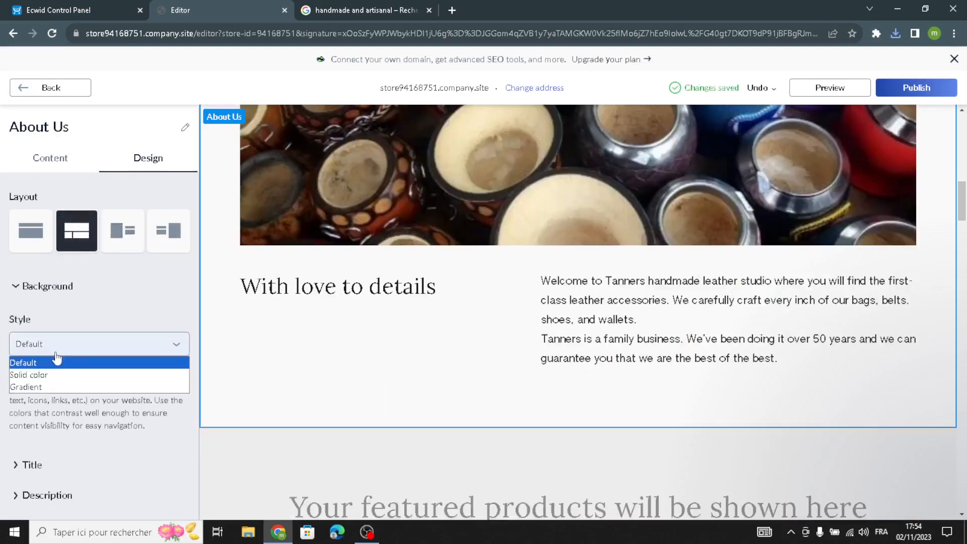
{"action": "left_click", "coordinate": [60, 375]}
{"action": "left_click", "coordinate": [29, 403]}
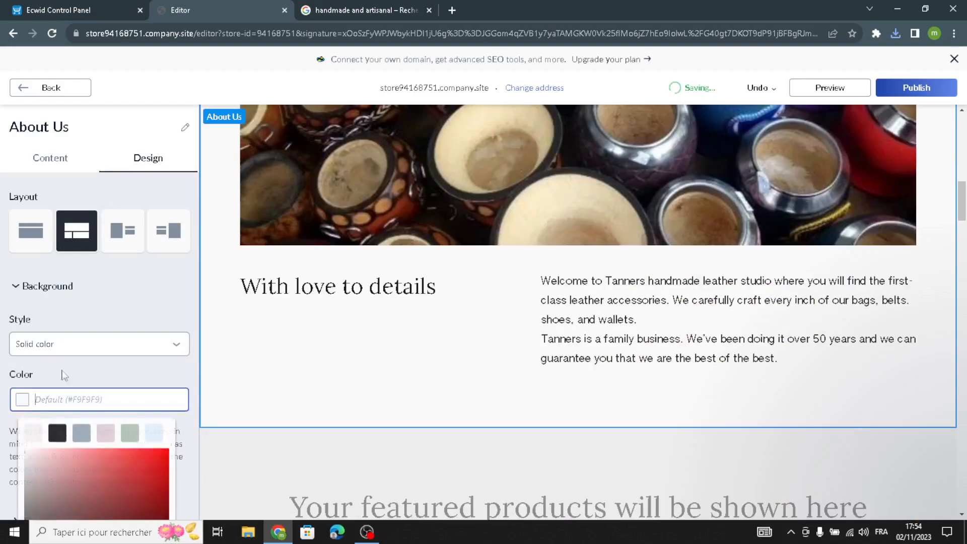
{"action": "left_click", "coordinate": [79, 433]}
{"action": "left_click", "coordinate": [132, 362]}
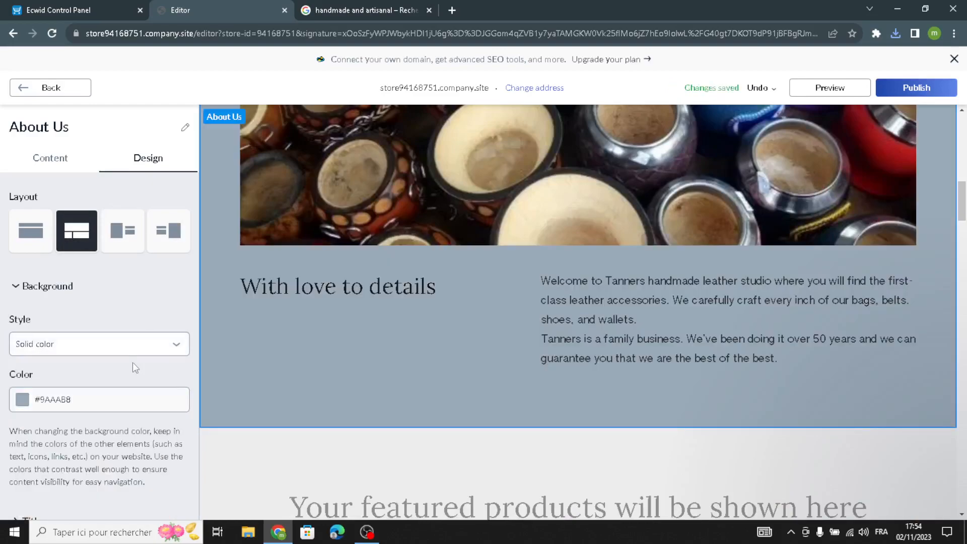
{"action": "scroll", "coordinate": [383, 302], "scroll_direction": "up", "scroll_amount": 5}
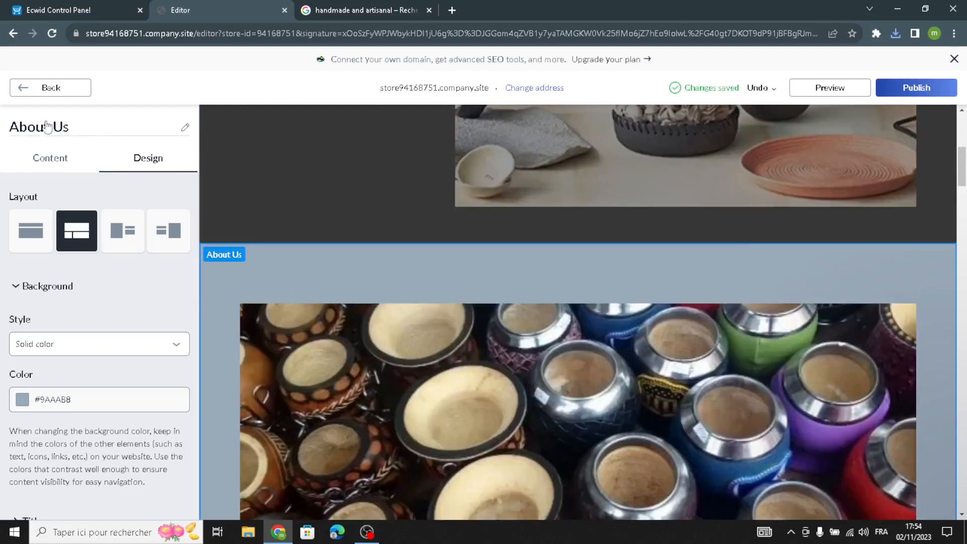
Step: Open the homepage's Store section, and start adding a new product in the Ecwid control panel
{"action": "left_click", "coordinate": [35, 87]}
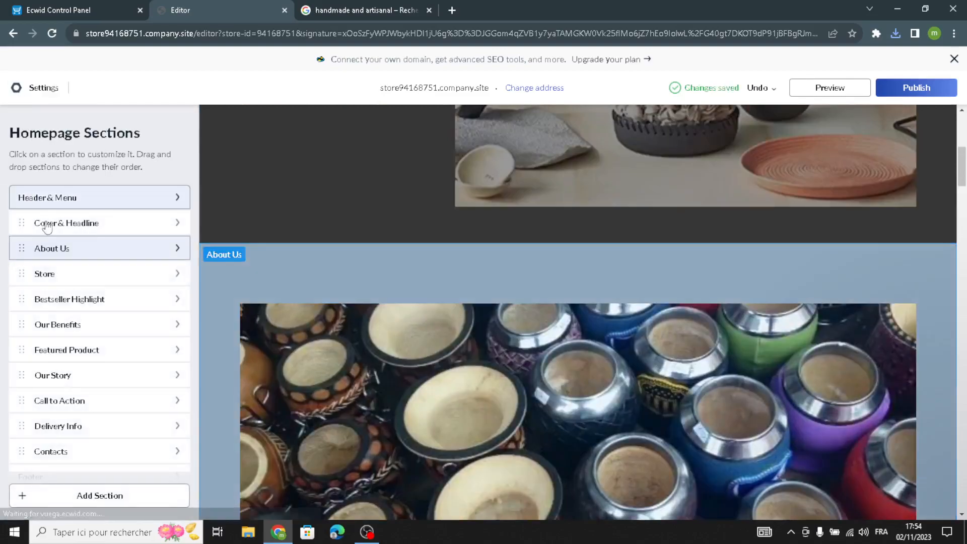
{"action": "left_click", "coordinate": [66, 272]}
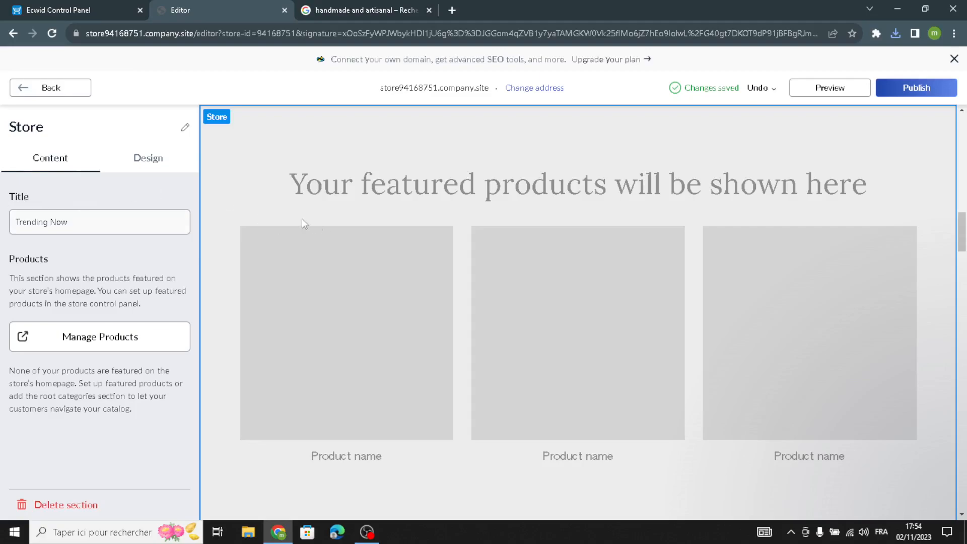
{"action": "left_click", "coordinate": [45, 7]}
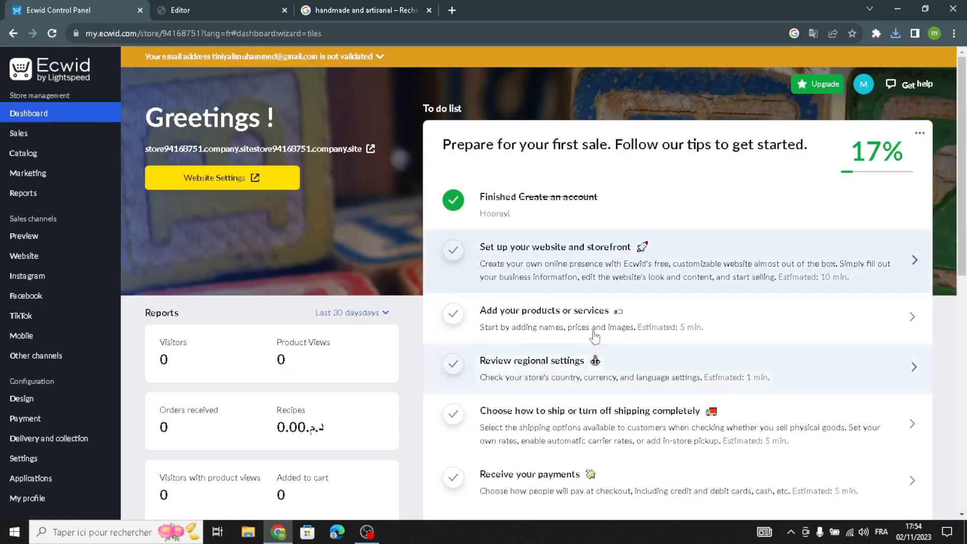
{"action": "left_click", "coordinate": [536, 338]}
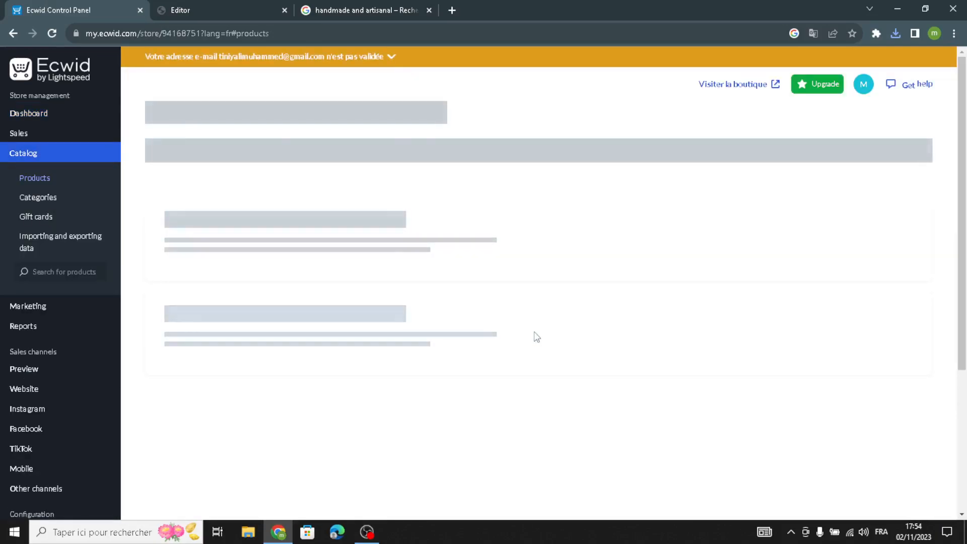
{"action": "left_click", "coordinate": [185, 140]}
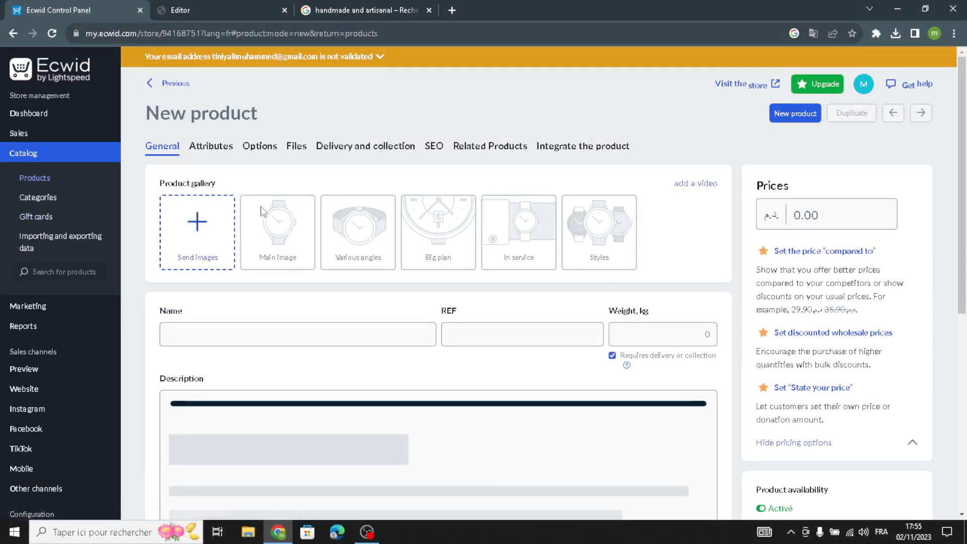
Step: Examine the new product form, including its name, reference, weight, price and description fields
{"action": "left_click", "coordinate": [183, 333]}
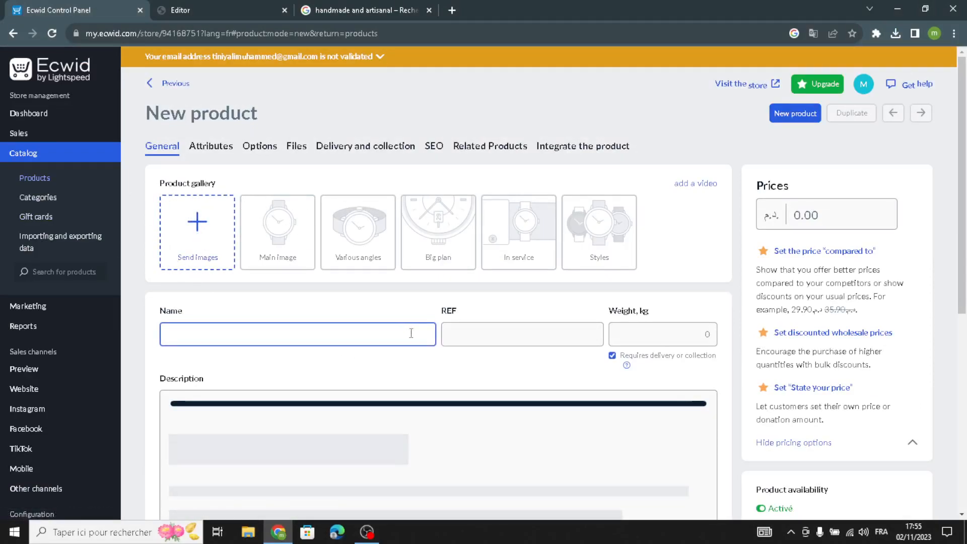
{"action": "left_click", "coordinate": [502, 334]}
{"action": "left_click", "coordinate": [633, 332]}
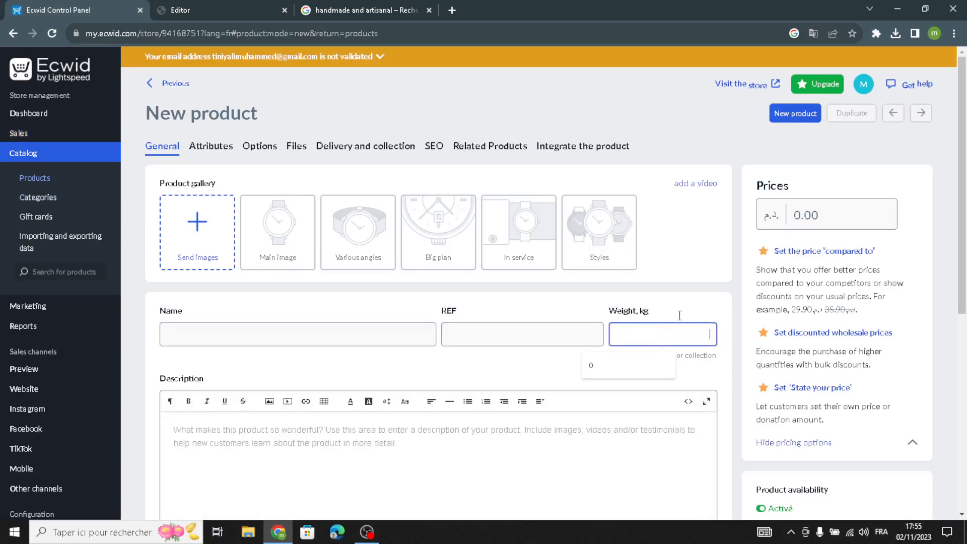
{"action": "left_click", "coordinate": [781, 227]}
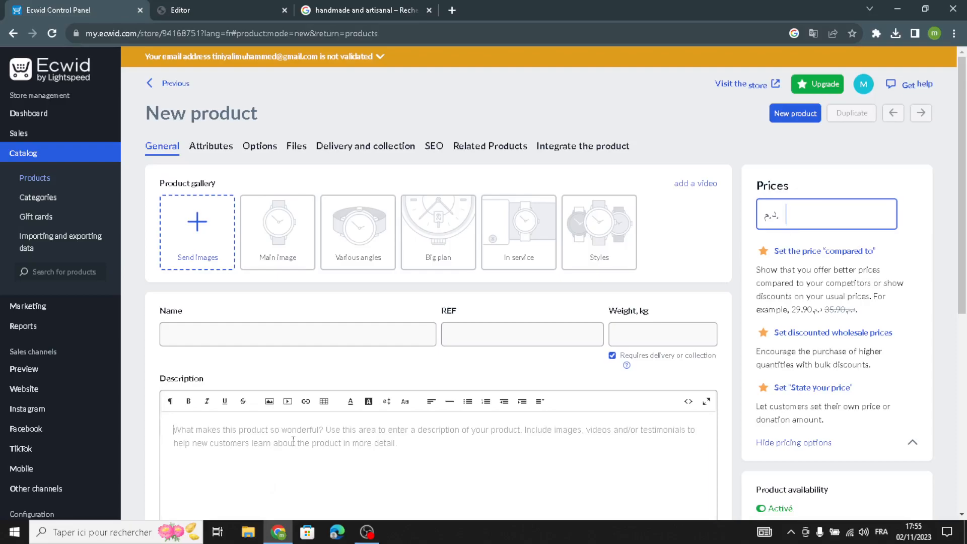
{"action": "scroll", "coordinate": [286, 450], "scroll_direction": "down", "scroll_amount": 2}
{"action": "scroll", "coordinate": [210, 388], "scroll_direction": "up", "scroll_amount": 2}
{"action": "scroll", "coordinate": [208, 398], "scroll_direction": "down", "scroll_amount": 3}
{"action": "scroll", "coordinate": [420, 327], "scroll_direction": "up", "scroll_amount": 1}
{"action": "scroll", "coordinate": [419, 327], "scroll_direction": "up", "scroll_amount": 2}
{"action": "scroll", "coordinate": [422, 338], "scroll_direction": "down", "scroll_amount": 4}
{"action": "scroll", "coordinate": [426, 354], "scroll_direction": "up", "scroll_amount": 4}
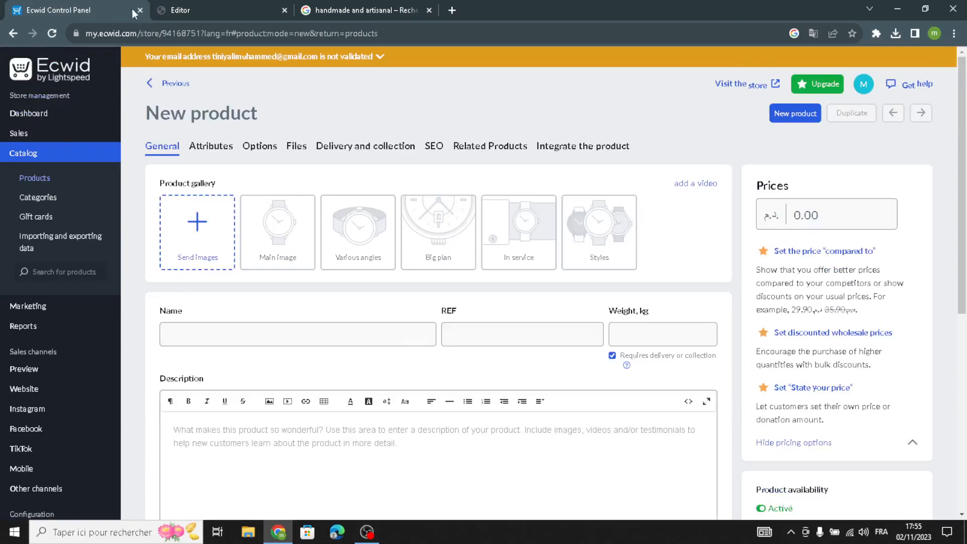
Step: Return to the website editor and examine the Store section's design options
{"action": "left_click", "coordinate": [180, 10]}
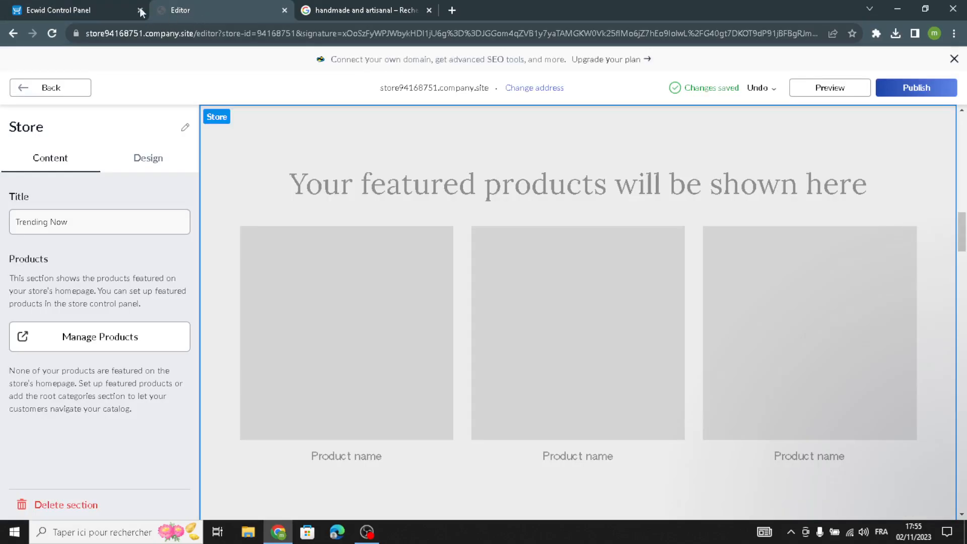
{"action": "left_click", "coordinate": [82, 5]}
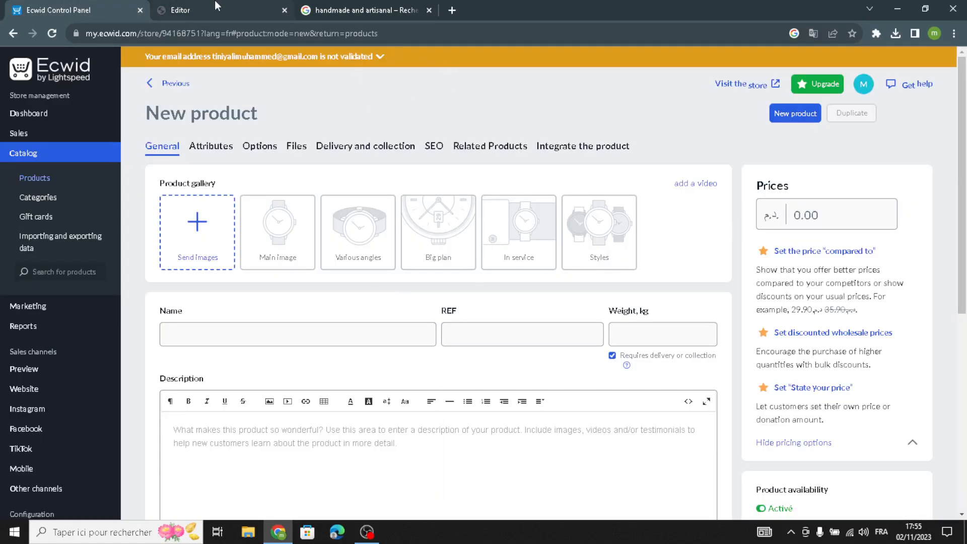
{"action": "left_click", "coordinate": [214, 2]}
{"action": "left_click", "coordinate": [150, 160]}
{"action": "left_click", "coordinate": [18, 205]}
{"action": "scroll", "coordinate": [3, 343], "scroll_direction": "down", "scroll_amount": 3}
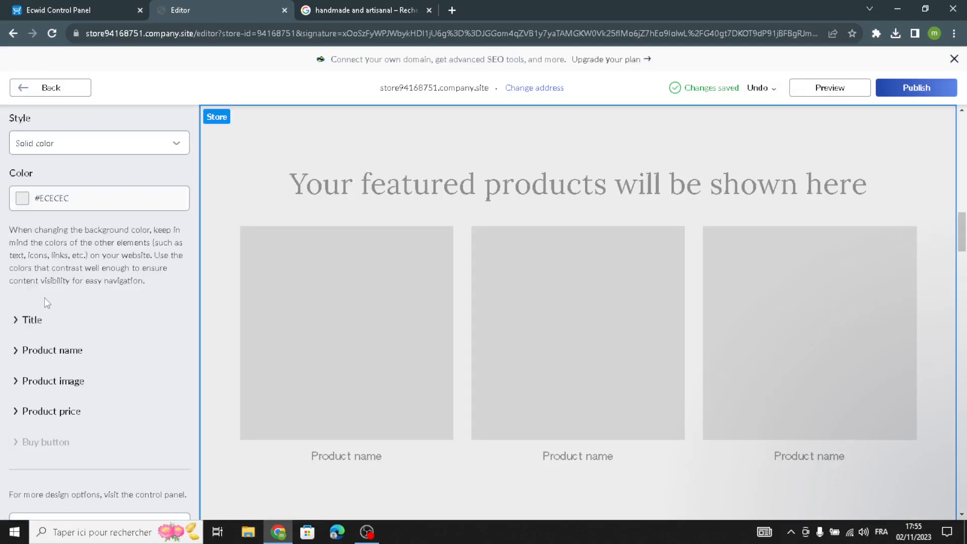
{"action": "scroll", "coordinate": [44, 298], "scroll_direction": "up", "scroll_amount": 2}
{"action": "scroll", "coordinate": [39, 348], "scroll_direction": "down", "scroll_amount": 3}
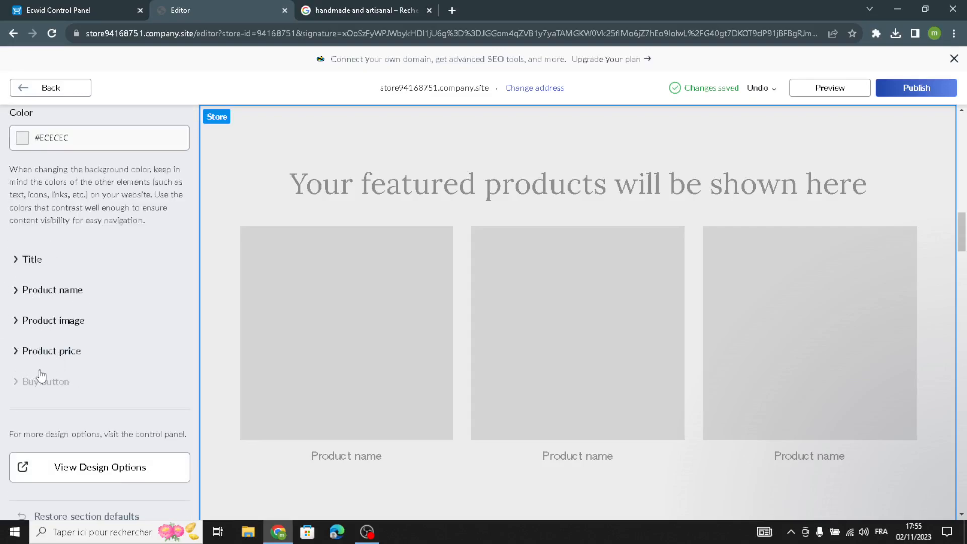
{"action": "scroll", "coordinate": [28, 270], "scroll_direction": "up", "scroll_amount": 5}
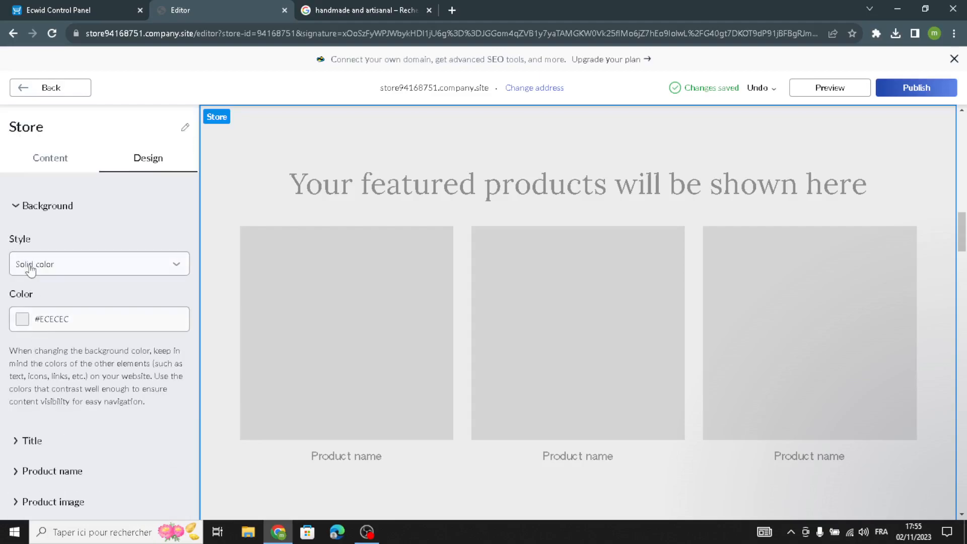
Step: Open the Bestseller Highlight section and review its title, description and action link settings
{"action": "left_click", "coordinate": [38, 92]}
{"action": "left_click", "coordinate": [67, 299]}
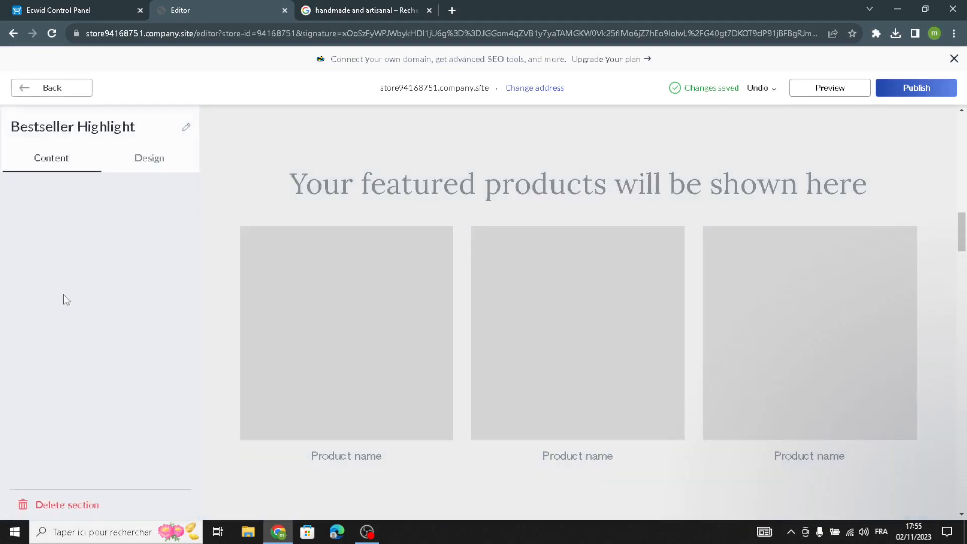
{"action": "scroll", "coordinate": [84, 383], "scroll_direction": "down", "scroll_amount": 3}
{"action": "scroll", "coordinate": [84, 384], "scroll_direction": "up", "scroll_amount": 3}
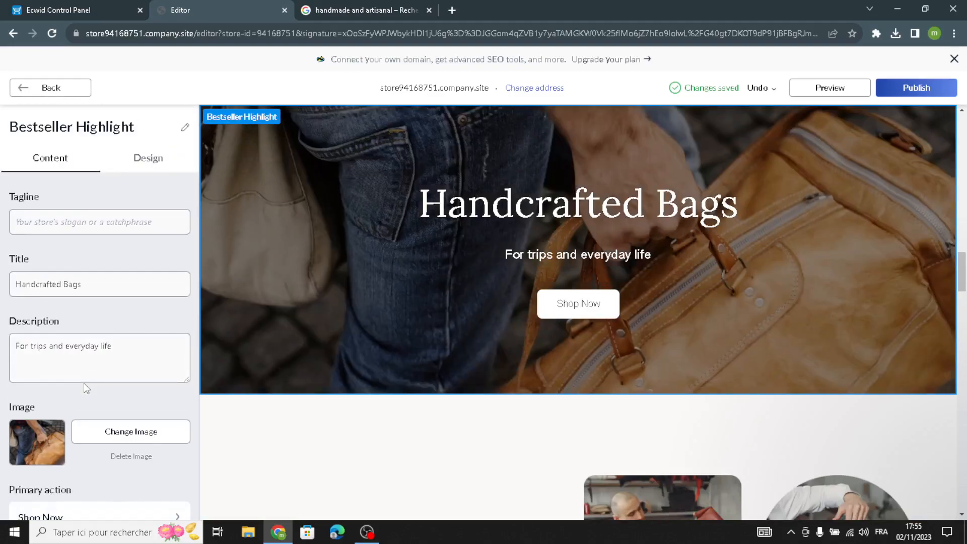
{"action": "scroll", "coordinate": [98, 408], "scroll_direction": "down", "scroll_amount": 3}
{"action": "left_click_drag", "start_coordinate": [133, 224], "coordinate": [1, 239]}
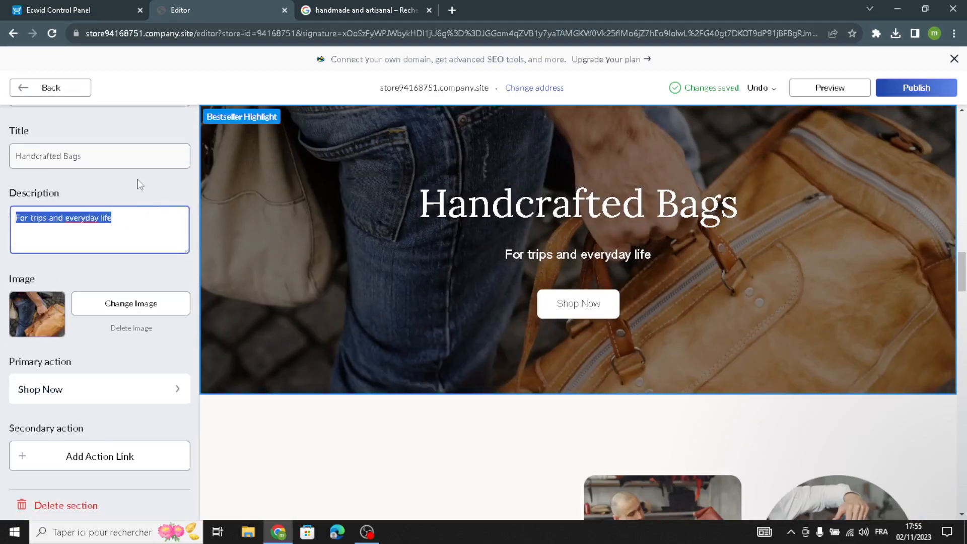
{"action": "left_click_drag", "start_coordinate": [113, 164], "coordinate": [4, 159]}
Step: Replace the Bestseller Highlight image with the saved picture of the Hand Made Markets display
{"action": "left_click", "coordinate": [131, 313]}
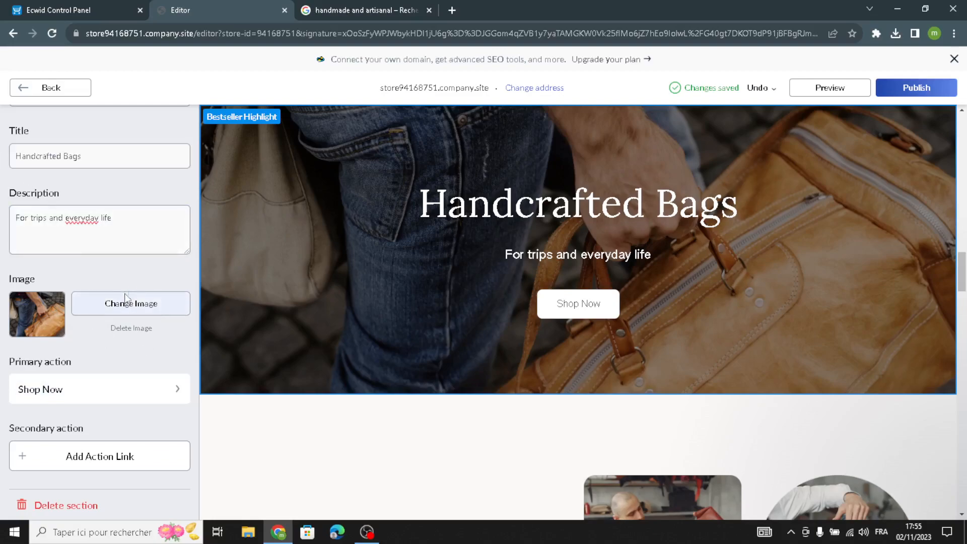
{"action": "left_click", "coordinate": [297, 345]}
{"action": "left_click", "coordinate": [468, 497]}
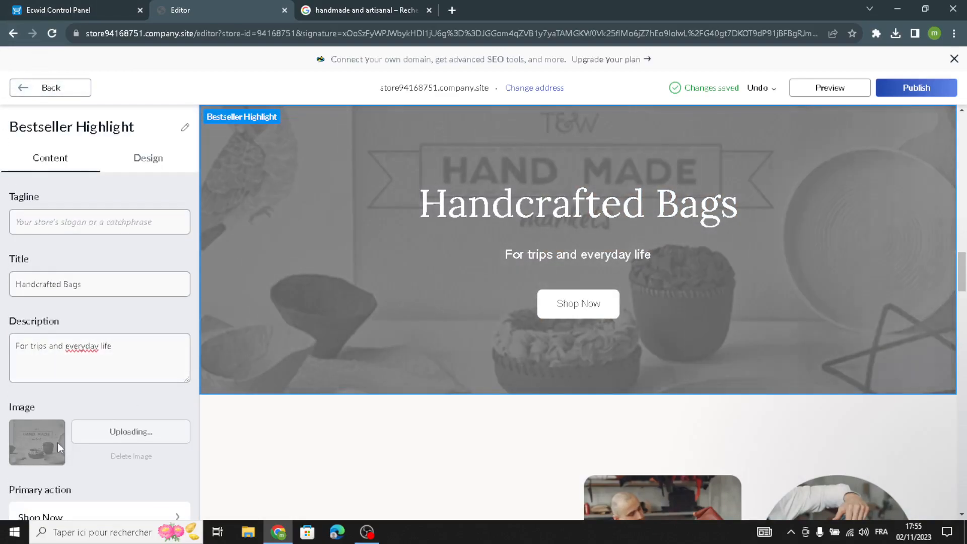
Step: Look through the Google image results for handmade and artisanal, and return to the Bestseller Highlight settings
{"action": "left_click", "coordinate": [340, 9]}
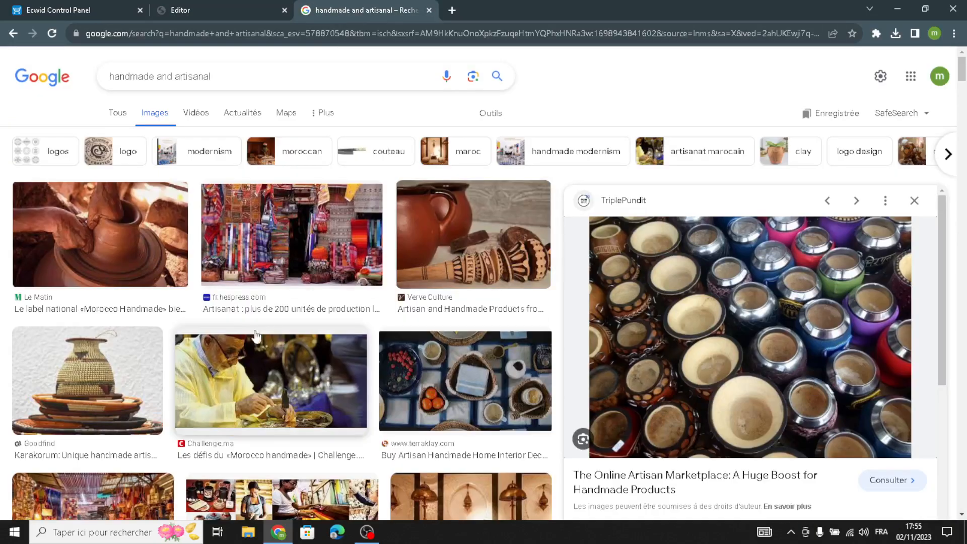
{"action": "scroll", "coordinate": [306, 280], "scroll_direction": "down", "scroll_amount": 3}
{"action": "scroll", "coordinate": [306, 279], "scroll_direction": "up", "scroll_amount": 3}
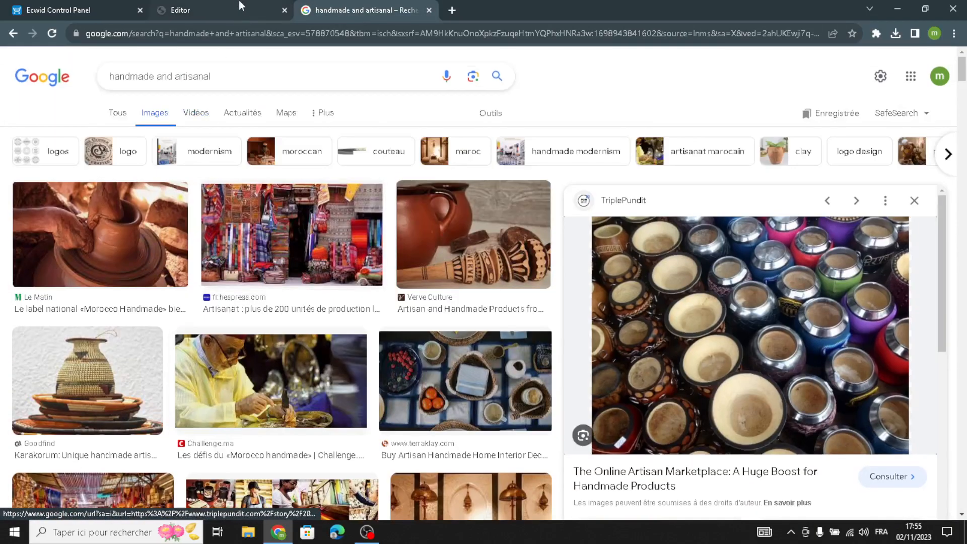
{"action": "left_click", "coordinate": [232, 5]}
{"action": "scroll", "coordinate": [84, 403], "scroll_direction": "down", "scroll_amount": 3}
{"action": "scroll", "coordinate": [83, 403], "scroll_direction": "up", "scroll_amount": 3}
Step: Change the Bestseller Highlight layout to a wide image with centred text along its lower edge, and leave the section
{"action": "left_click", "coordinate": [164, 158]}
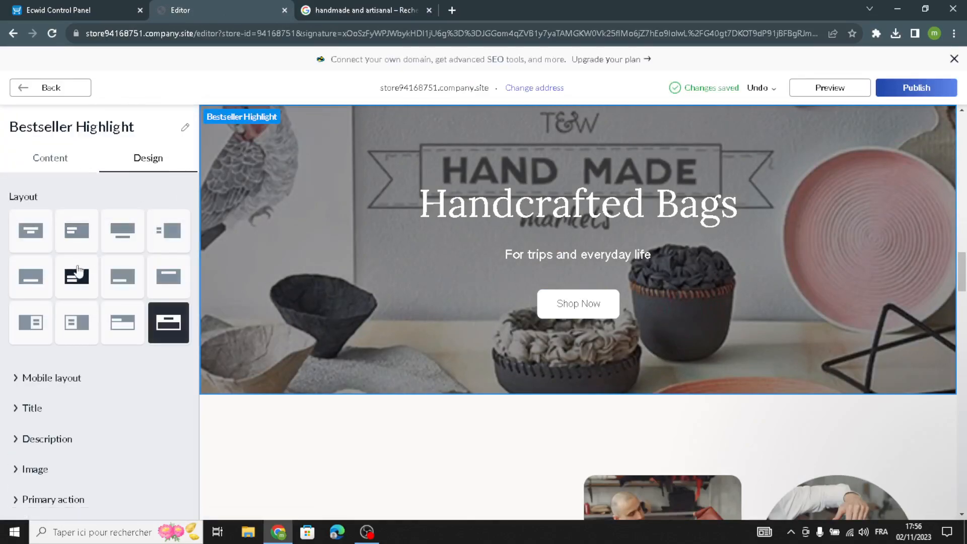
{"action": "left_click", "coordinate": [126, 235]}
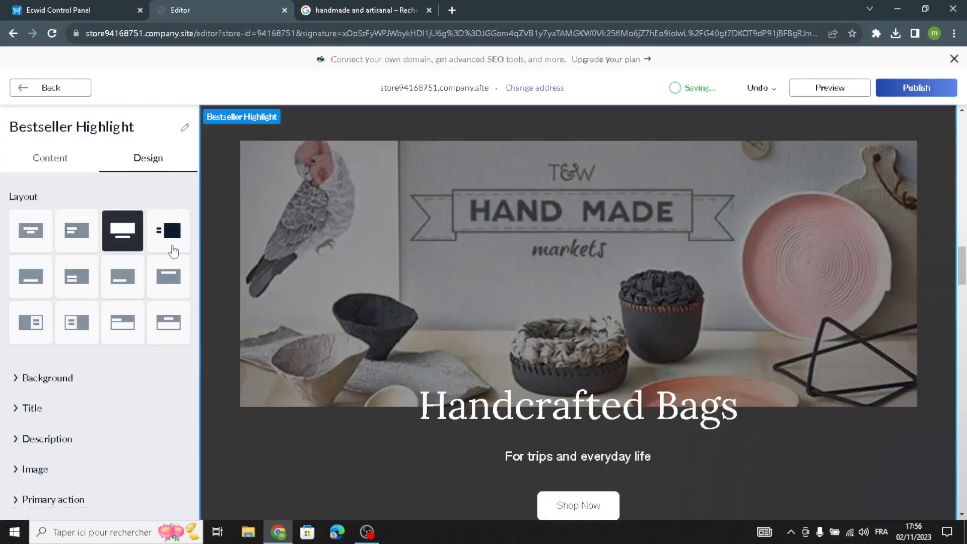
{"action": "left_click", "coordinate": [27, 89]}
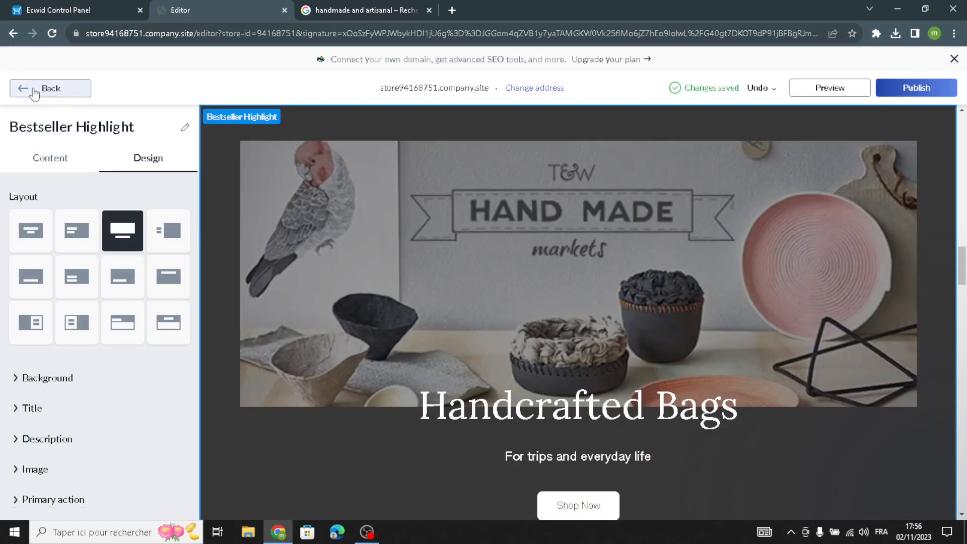
Step: Open the Our Benefits section and review its description text
{"action": "left_click", "coordinate": [95, 325]}
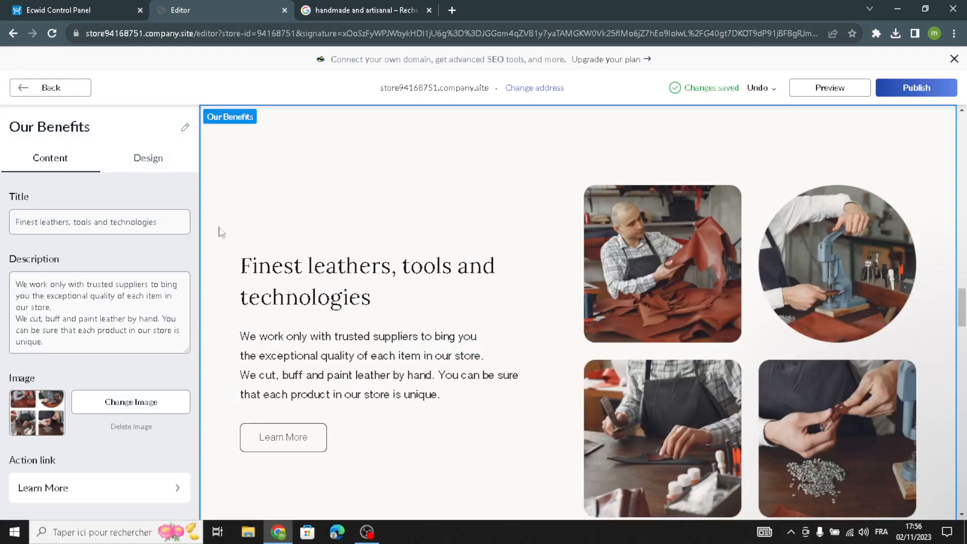
{"action": "left_click_drag", "start_coordinate": [52, 339], "coordinate": [7, 268]}
{"action": "left_click_drag", "start_coordinate": [52, 349], "coordinate": [5, 271]}
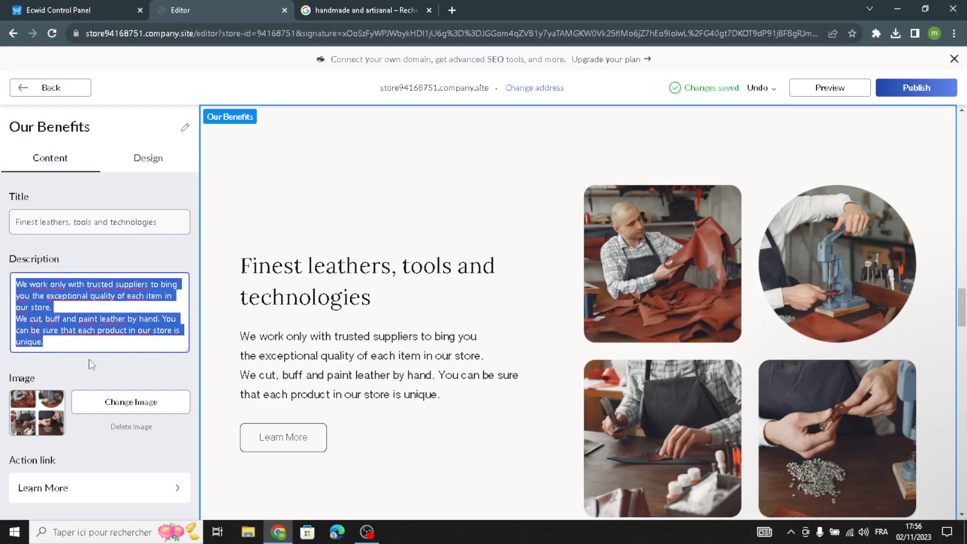
Step: Try several layouts for the Our Benefits section, settle on the one with images to the left of the text, and leave the section
{"action": "left_click", "coordinate": [146, 159]}
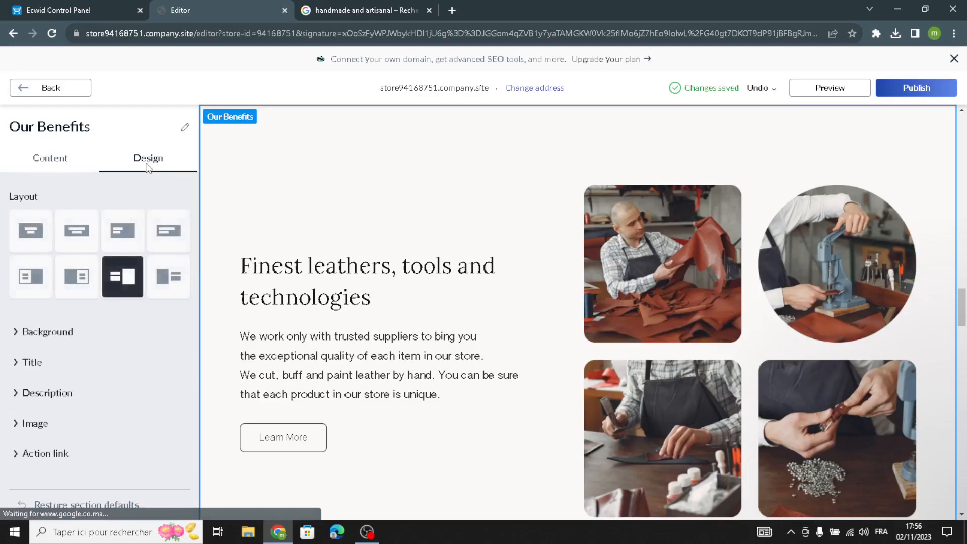
{"action": "left_click", "coordinate": [30, 230]}
{"action": "left_click", "coordinate": [154, 285]}
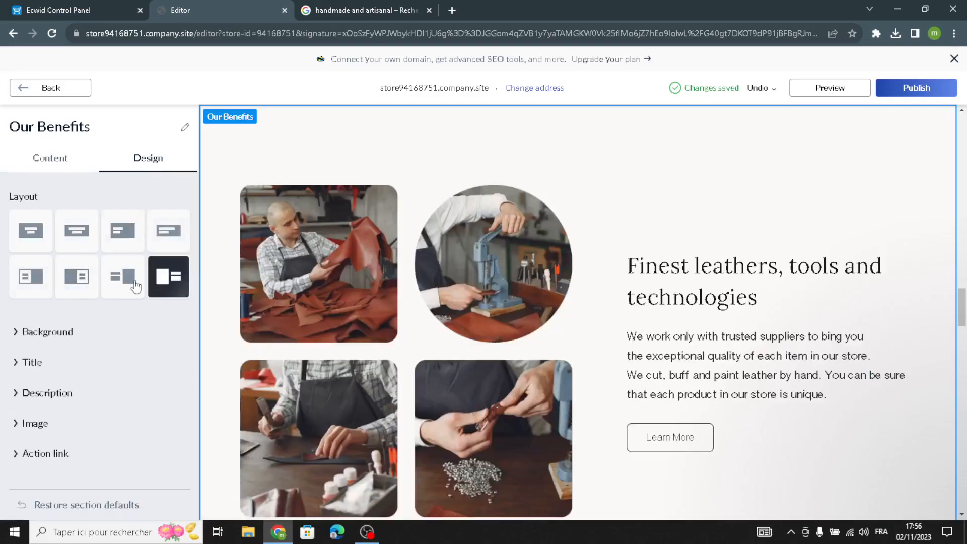
{"action": "left_click", "coordinate": [113, 277]}
{"action": "left_click", "coordinate": [157, 246]}
{"action": "left_click", "coordinate": [25, 333]}
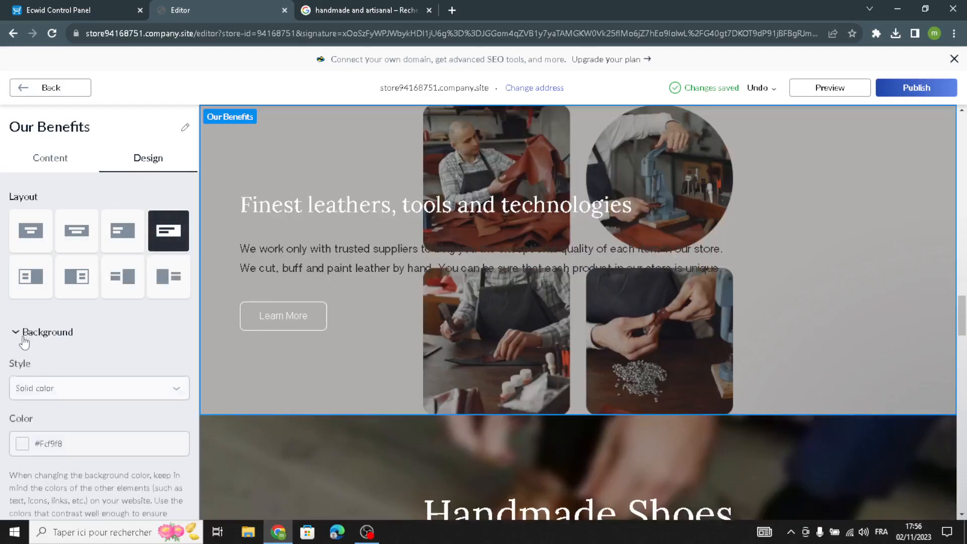
{"action": "left_click", "coordinate": [117, 232]}
{"action": "left_click", "coordinate": [71, 237]}
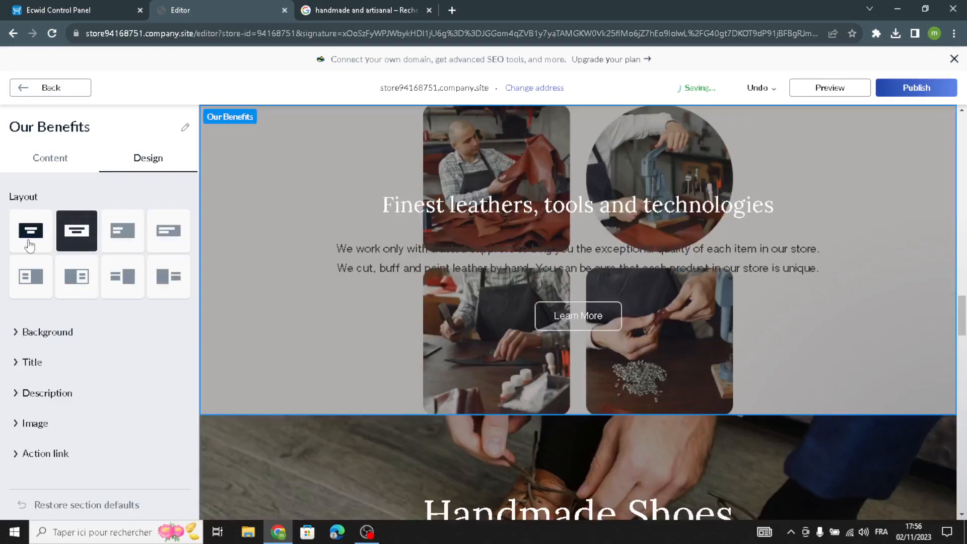
{"action": "left_click", "coordinate": [30, 240]}
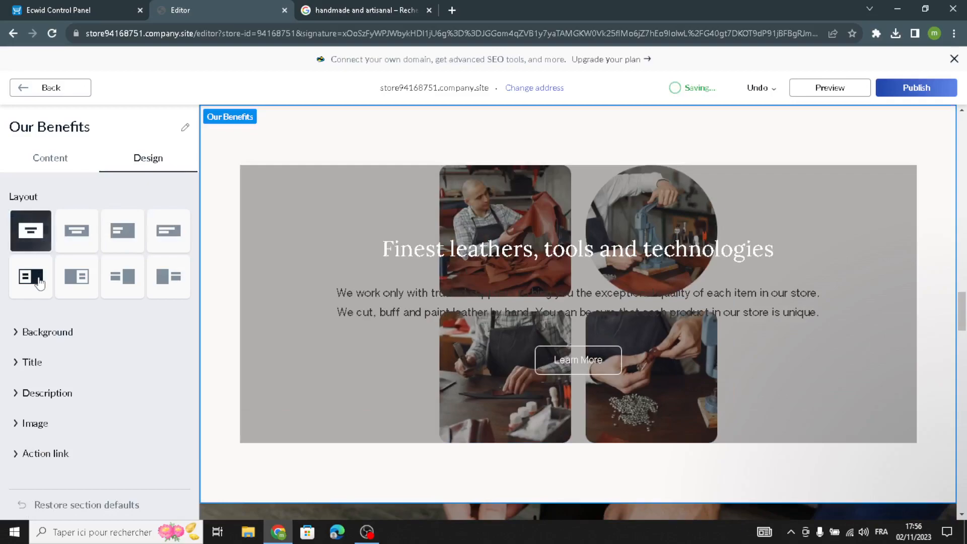
{"action": "left_click", "coordinate": [155, 235]}
{"action": "left_click", "coordinate": [174, 284]}
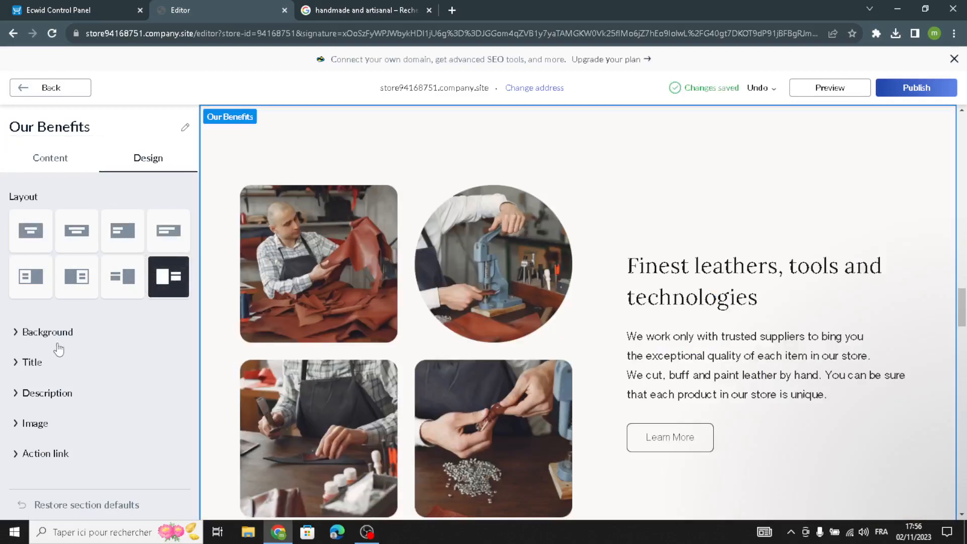
{"action": "left_click", "coordinate": [50, 92]}
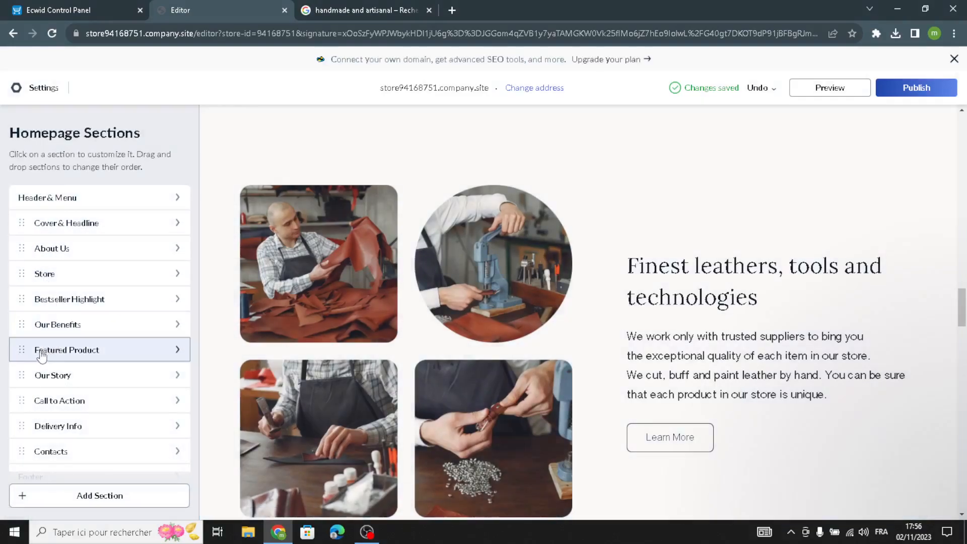
Step: Open the Featured Product section and review its title, description, image and action settings
{"action": "mouse_move", "coordinate": [42, 355]}
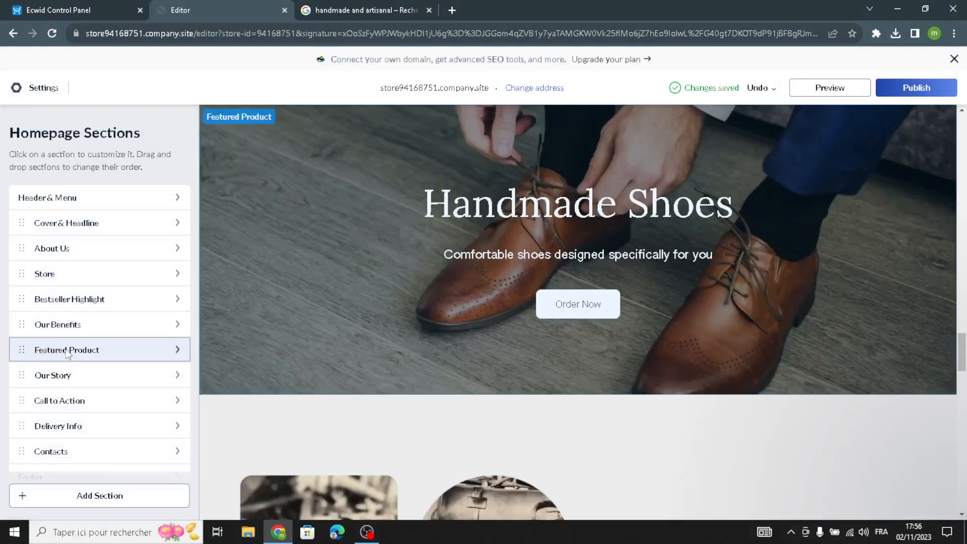
{"action": "left_click", "coordinate": [67, 354]}
{"action": "left_click_drag", "start_coordinate": [156, 364], "coordinate": [1, 344]}
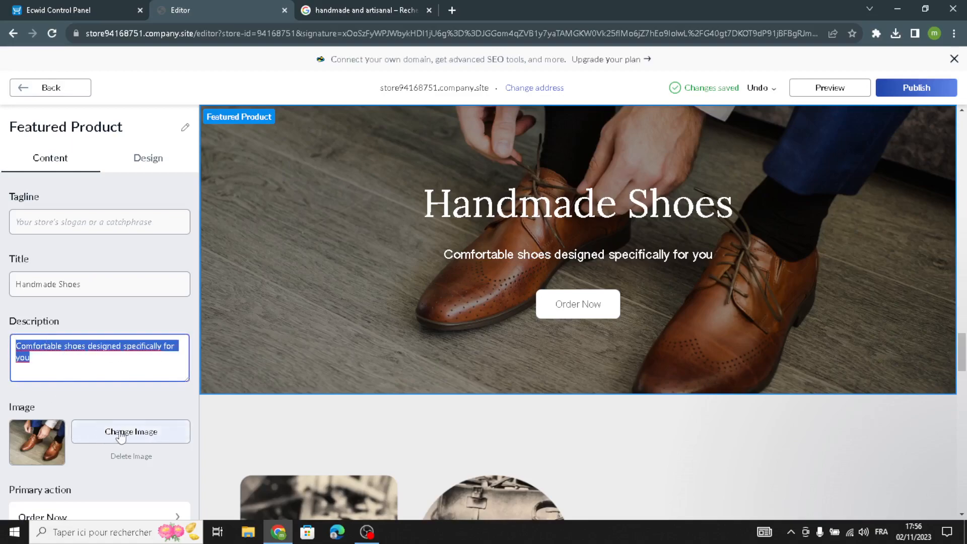
{"action": "scroll", "coordinate": [121, 437], "scroll_direction": "down", "scroll_amount": 2}
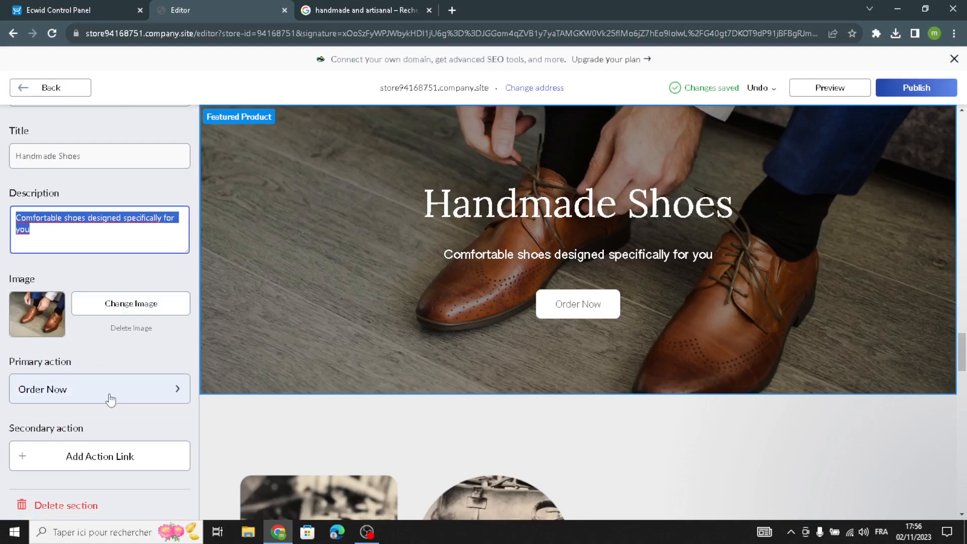
{"action": "scroll", "coordinate": [117, 377], "scroll_direction": "up", "scroll_amount": 2}
{"action": "left_click_drag", "start_coordinate": [105, 291], "coordinate": [2, 286]}
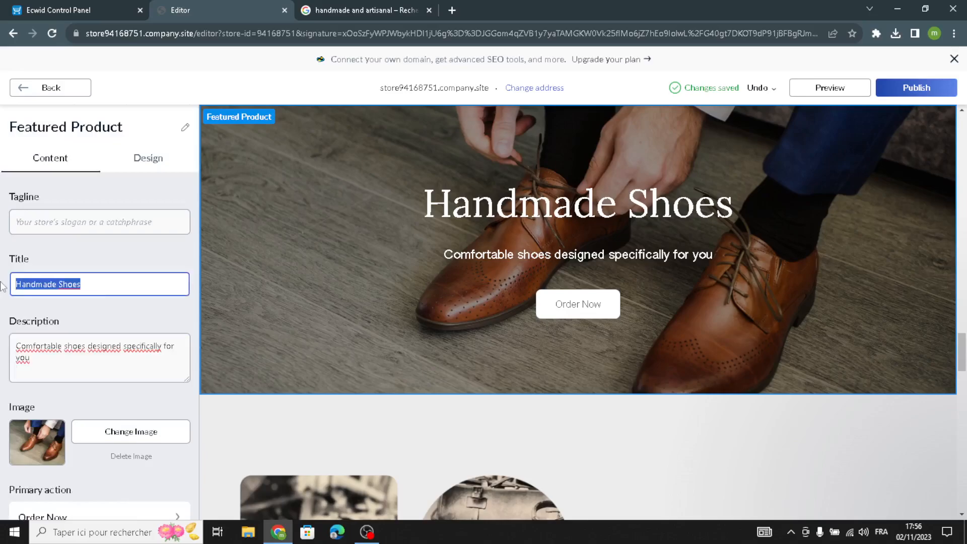
Step: Change the Featured Product layout to left-aligned text beside a large image on the right, and leave the section
{"action": "left_click", "coordinate": [157, 159]}
{"action": "left_click", "coordinate": [95, 234]}
{"action": "left_click", "coordinate": [167, 241]}
{"action": "scroll", "coordinate": [76, 371], "scroll_direction": "down", "scroll_amount": 1}
{"action": "scroll", "coordinate": [77, 371], "scroll_direction": "up", "scroll_amount": 1}
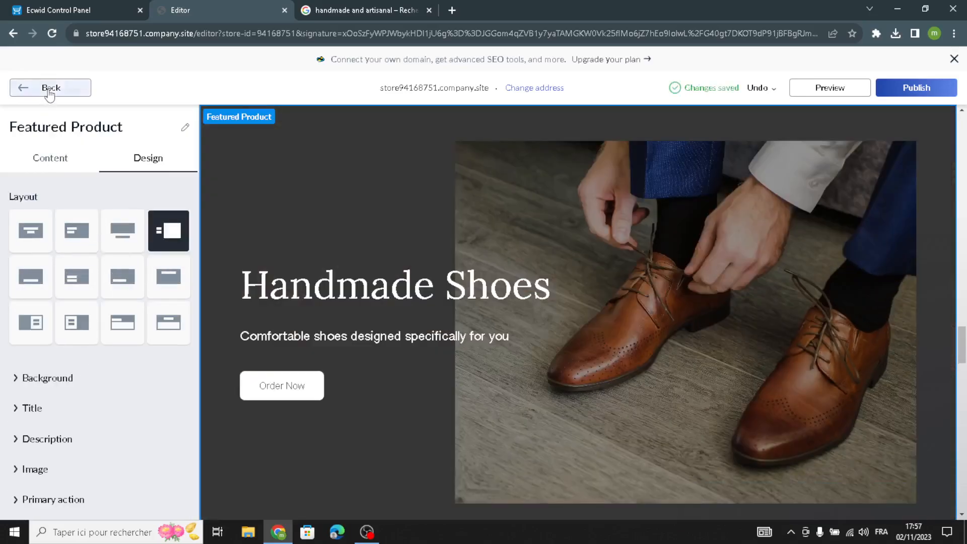
{"action": "left_click", "coordinate": [49, 91]}
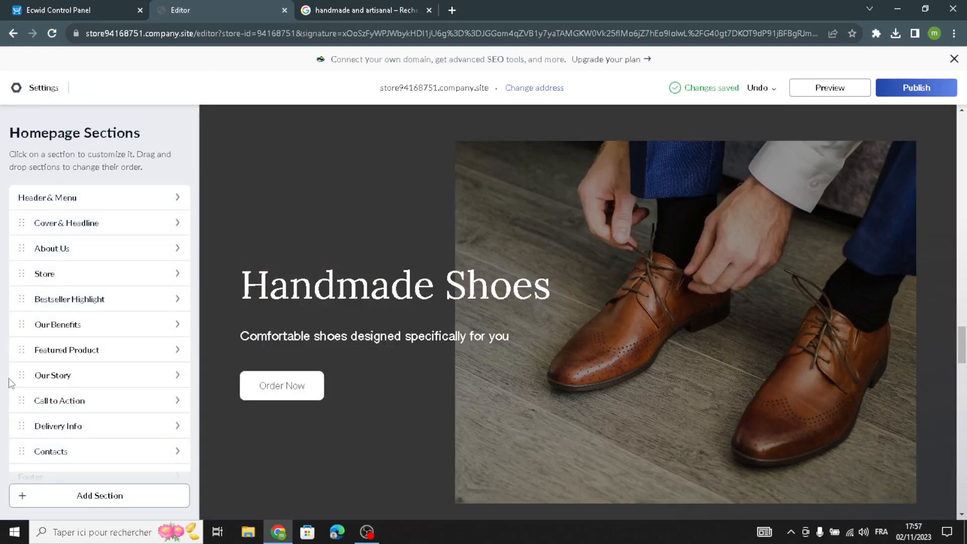
Step: Open the Our Story section, review its description text and layout options, and return to the homepage sections
{"action": "left_click", "coordinate": [47, 378]}
{"action": "left_click_drag", "start_coordinate": [89, 377], "coordinate": [18, 223]}
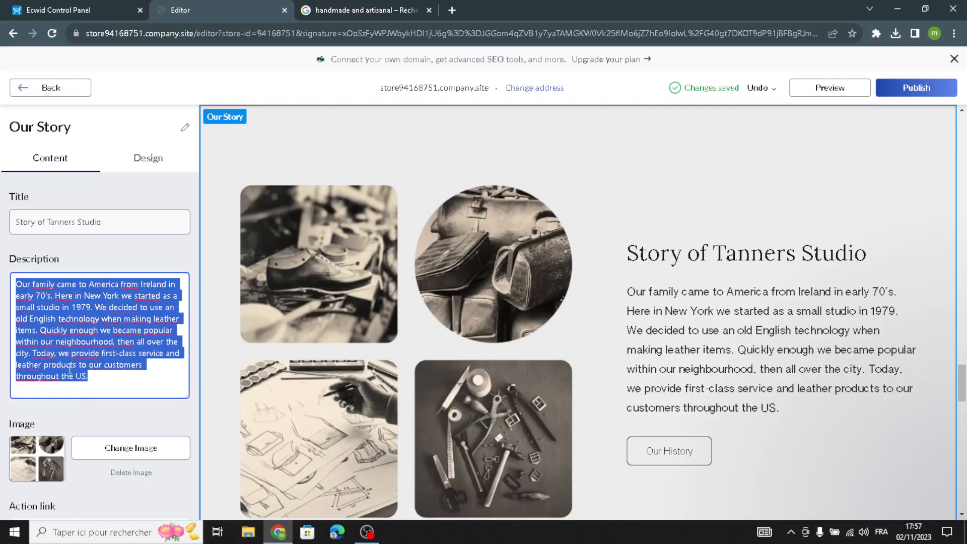
{"action": "left_click_drag", "start_coordinate": [93, 381], "coordinate": [2, 272]}
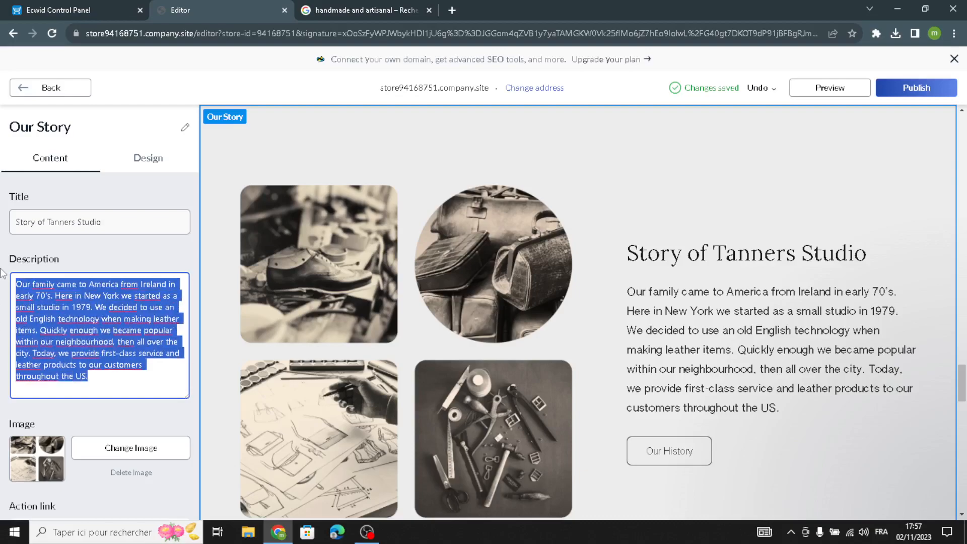
{"action": "left_click", "coordinate": [100, 384]}
{"action": "left_click_drag", "start_coordinate": [91, 380], "coordinate": [2, 287]}
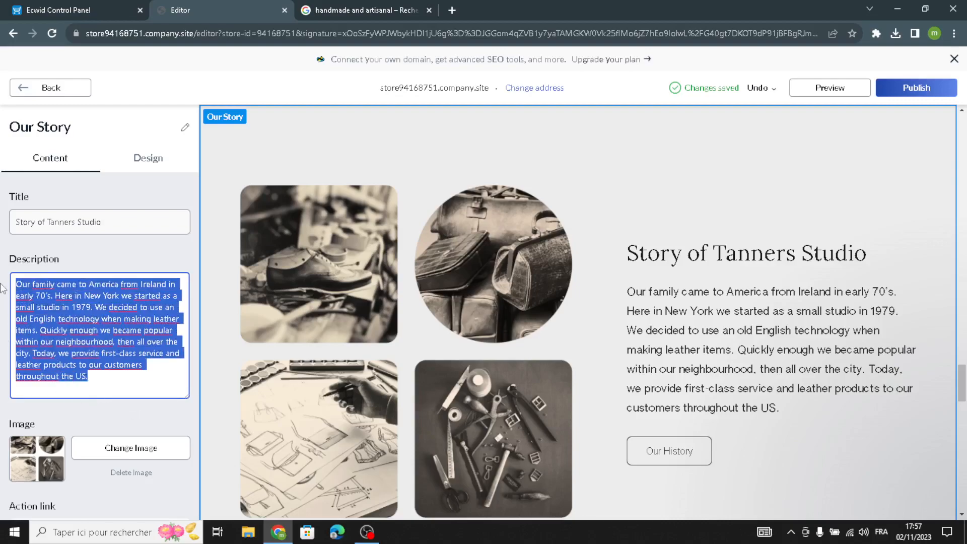
{"action": "left_click", "coordinate": [121, 394]}
{"action": "scroll", "coordinate": [96, 382], "scroll_direction": "down", "scroll_amount": 2}
{"action": "scroll", "coordinate": [97, 383], "scroll_direction": "up", "scroll_amount": 2}
{"action": "left_click", "coordinate": [148, 158]}
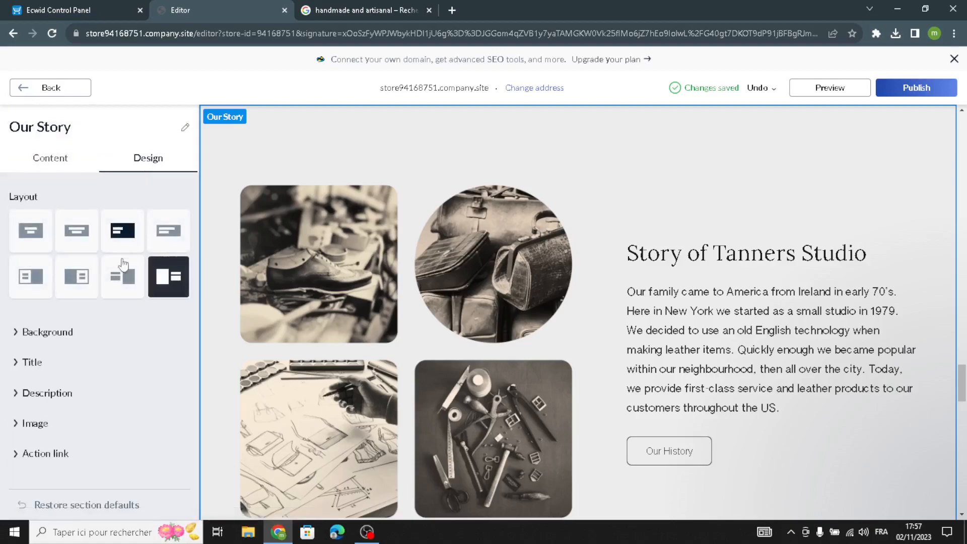
{"action": "left_click", "coordinate": [48, 89]}
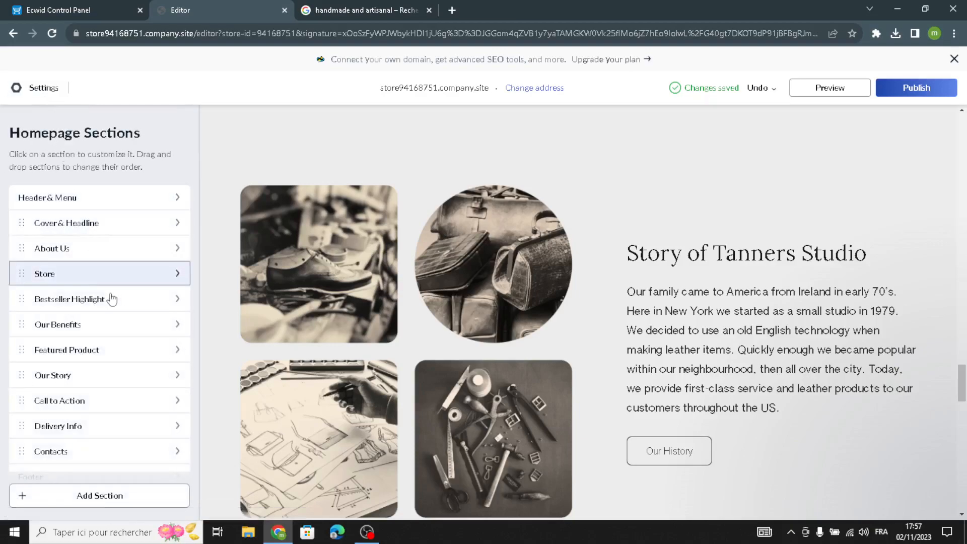
Step: Open the Call to Action section, review its title, description and layout options, and return to the homepage sections
{"action": "left_click", "coordinate": [73, 406]}
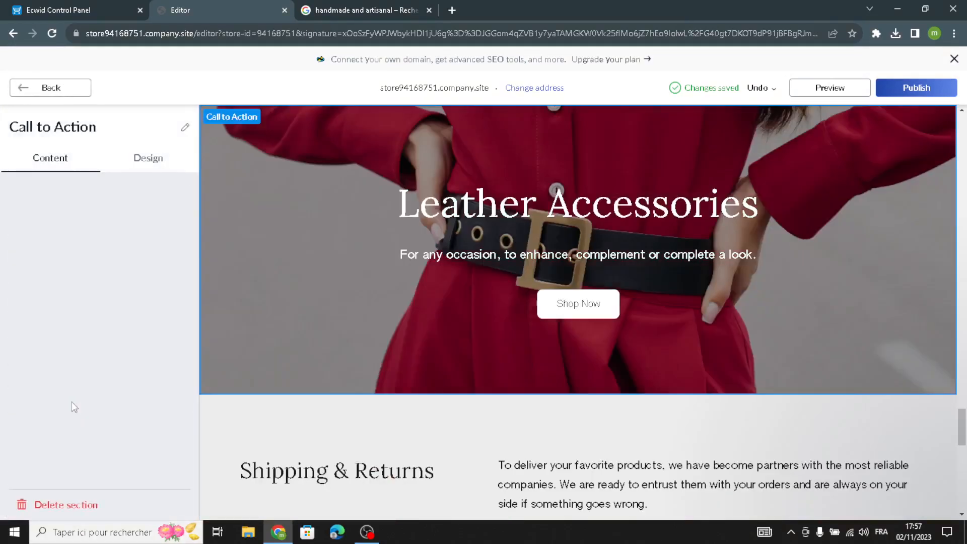
{"action": "scroll", "coordinate": [71, 448], "scroll_direction": "down", "scroll_amount": 1}
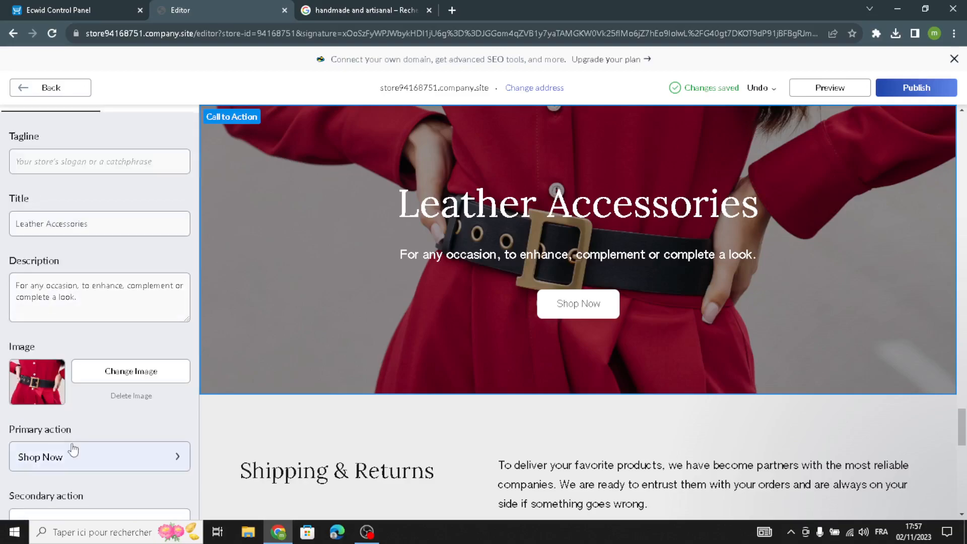
{"action": "left_click_drag", "start_coordinate": [129, 319], "coordinate": [3, 259]}
{"action": "scroll", "coordinate": [24, 235], "scroll_direction": "up", "scroll_amount": 1}
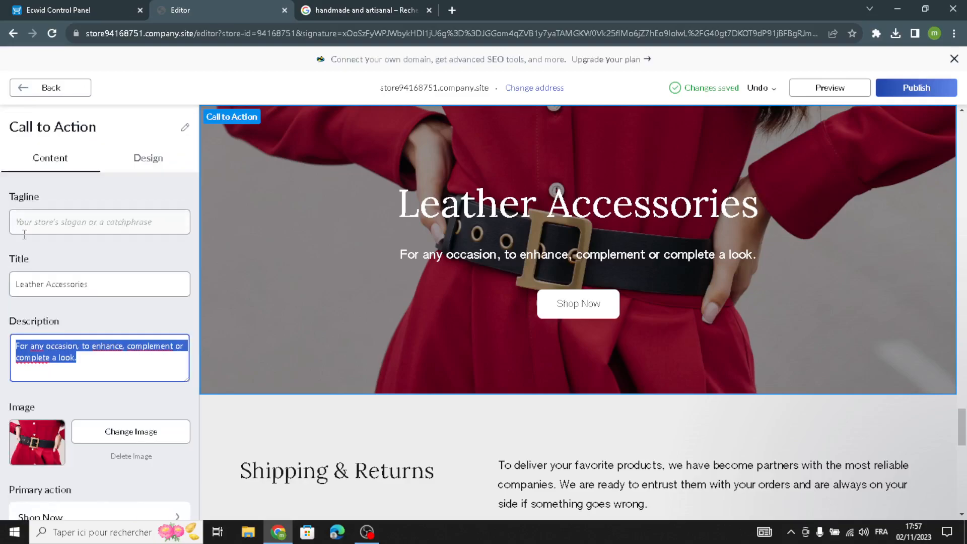
{"action": "left_click_drag", "start_coordinate": [107, 286], "coordinate": [11, 260]}
{"action": "left_click", "coordinate": [157, 156]}
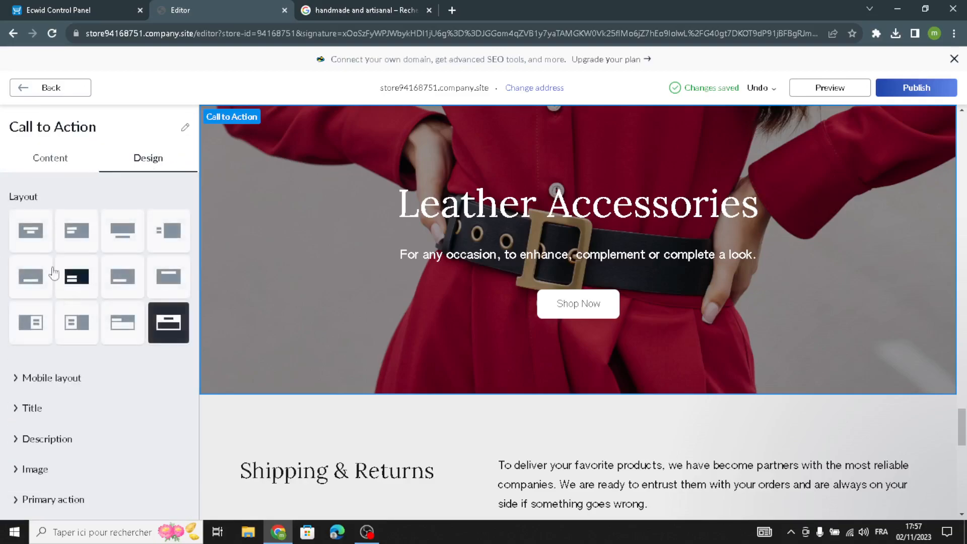
{"action": "left_click", "coordinate": [54, 91]}
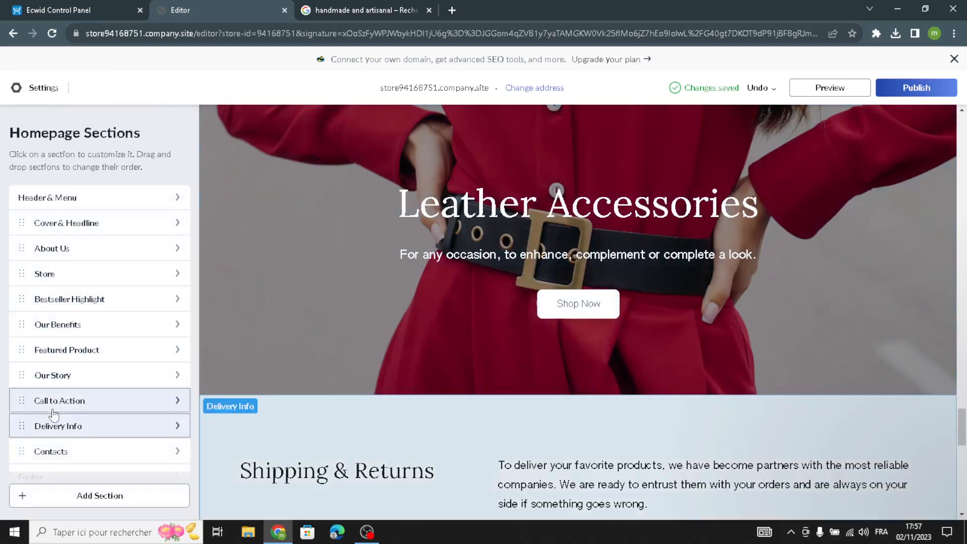
Step: Open the Delivery Info section, review its shipping and returns description, and return to the homepage sections
{"action": "left_click", "coordinate": [38, 430]}
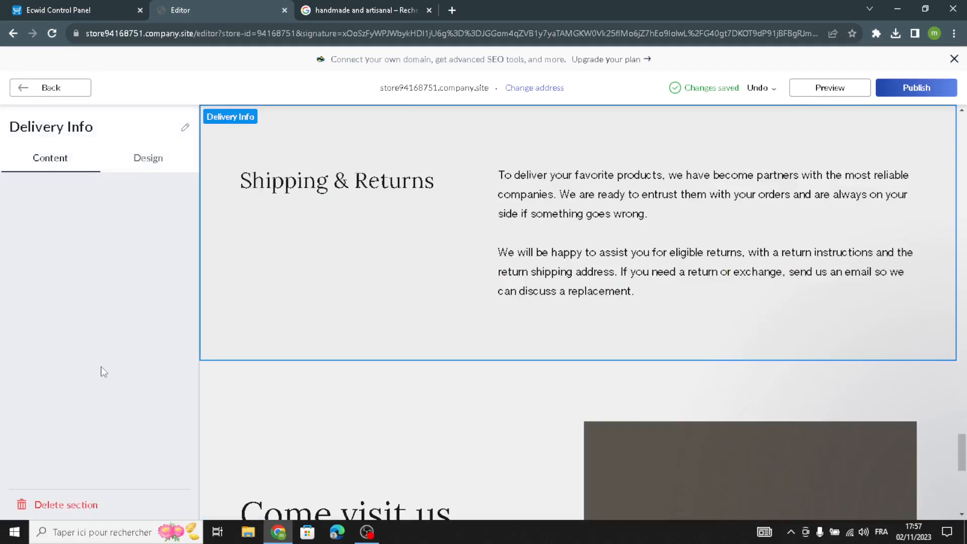
{"action": "scroll", "coordinate": [92, 401], "scroll_direction": "down", "scroll_amount": 1}
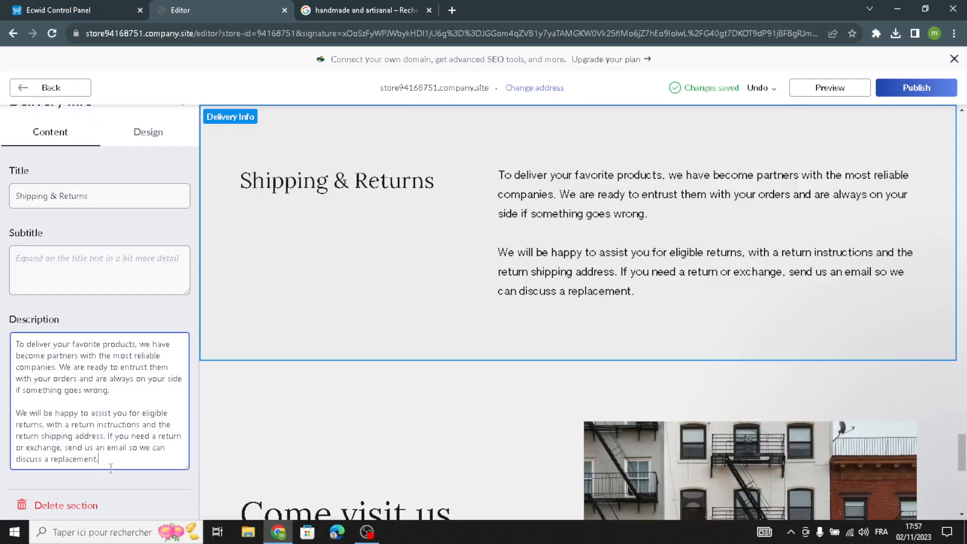
{"action": "left_click_drag", "start_coordinate": [112, 468], "coordinate": [3, 282]}
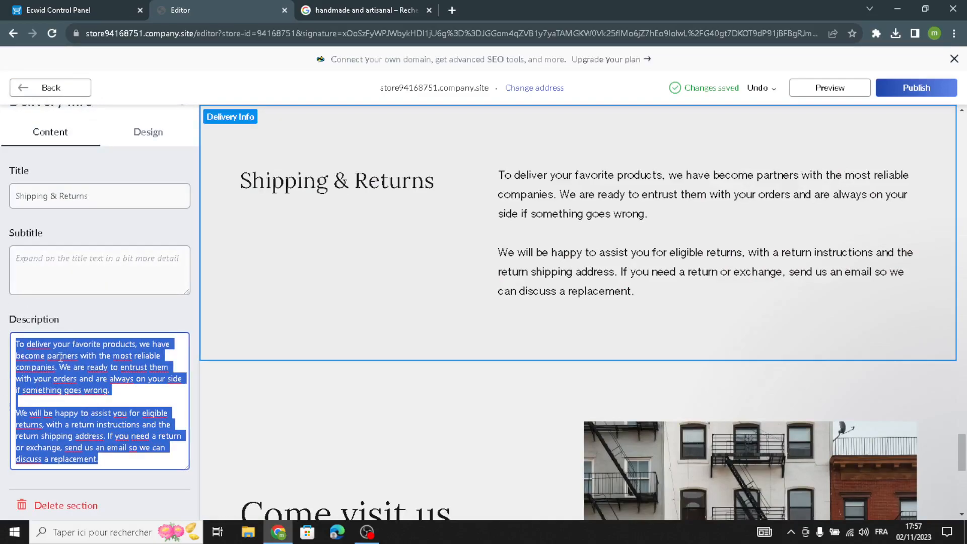
{"action": "scroll", "coordinate": [79, 228], "scroll_direction": "up", "scroll_amount": 1}
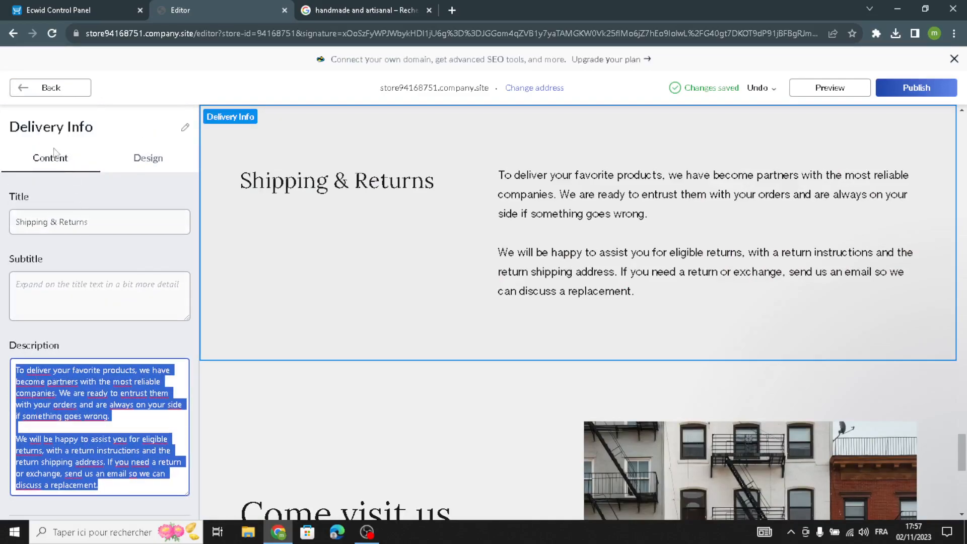
{"action": "left_click", "coordinate": [42, 87]}
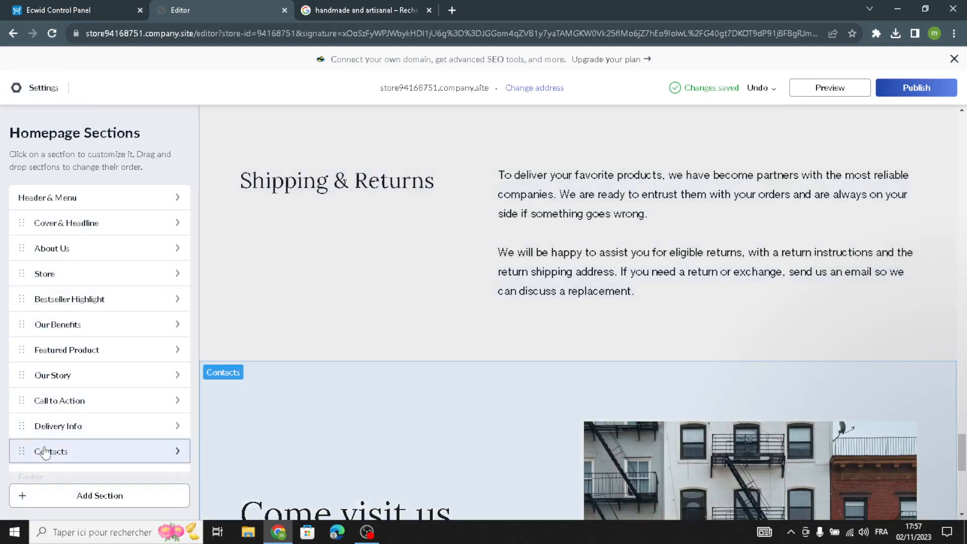
Step: Open the Contacts section and set its description to "We are always happy to see you."
{"action": "left_click", "coordinate": [45, 454]}
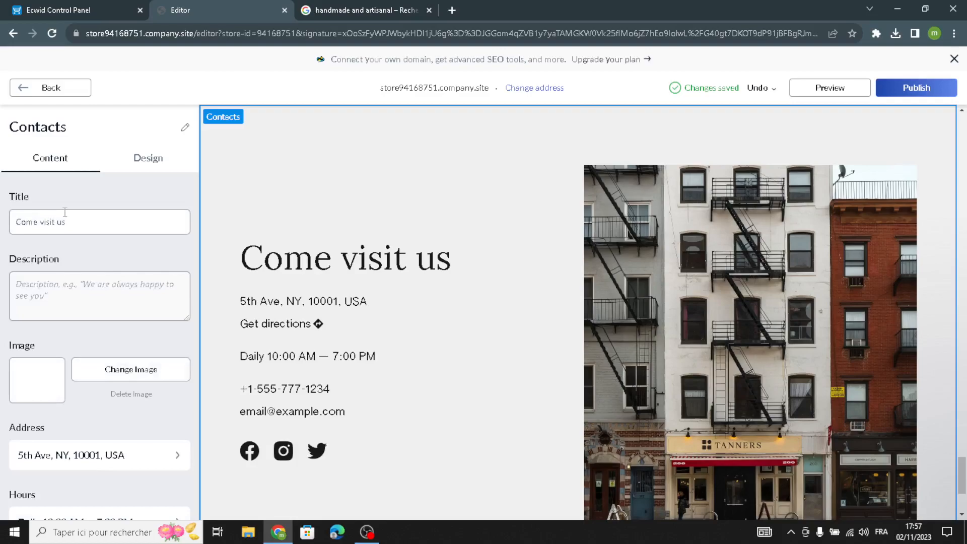
{"action": "left_click", "coordinate": [57, 291]}
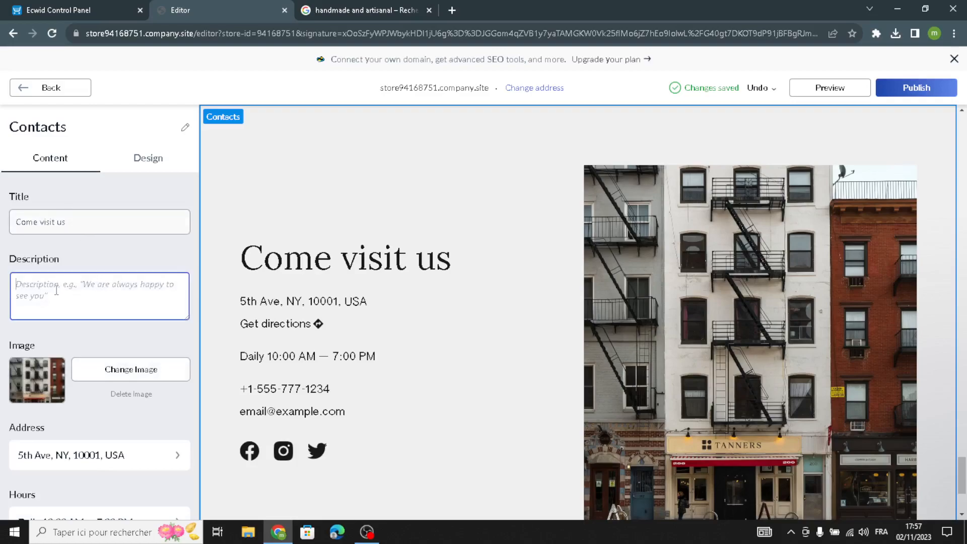
{"action": "type", "text": "We a"}
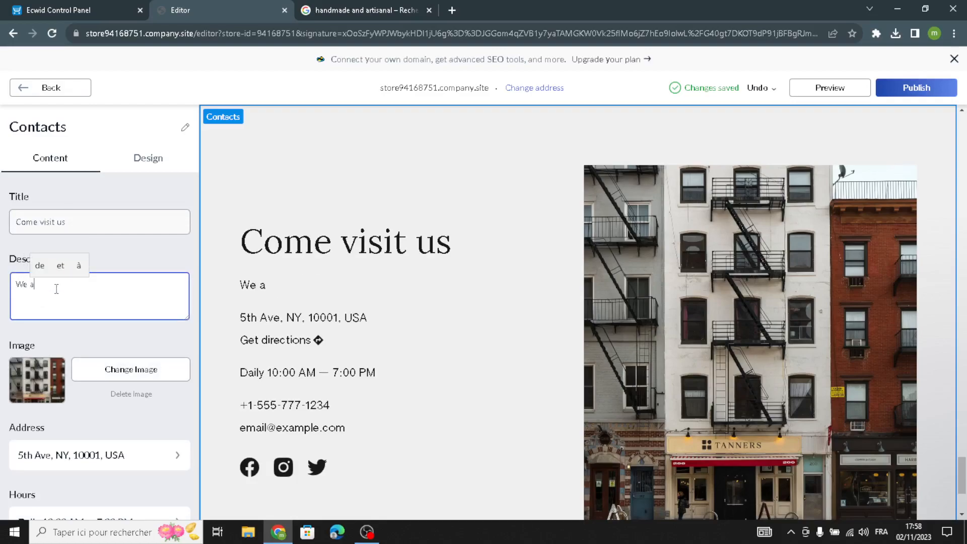
{"action": "type", "text": "re always "}
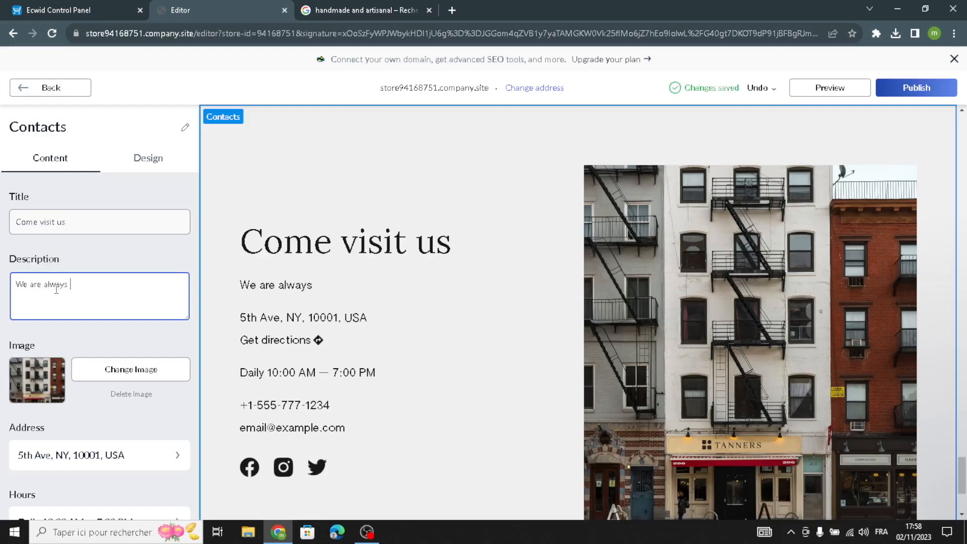
{"action": "type", "text": "happy to"}
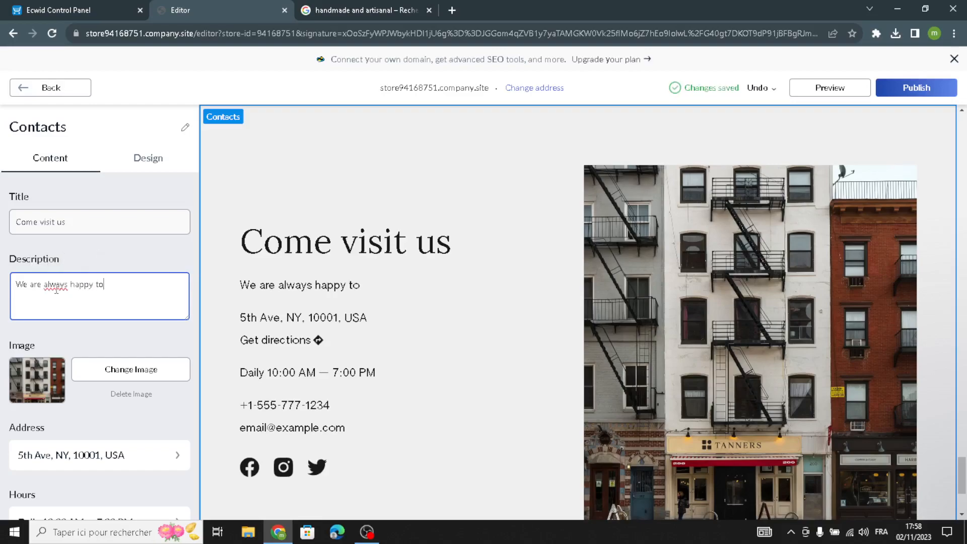
{"action": "type", "text": " see you"}
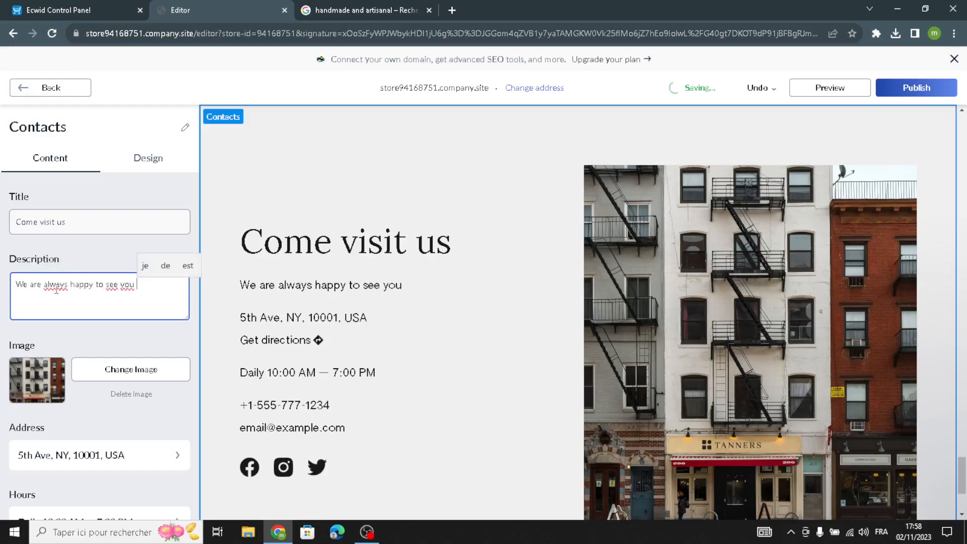
{"action": "type", "text": "."}
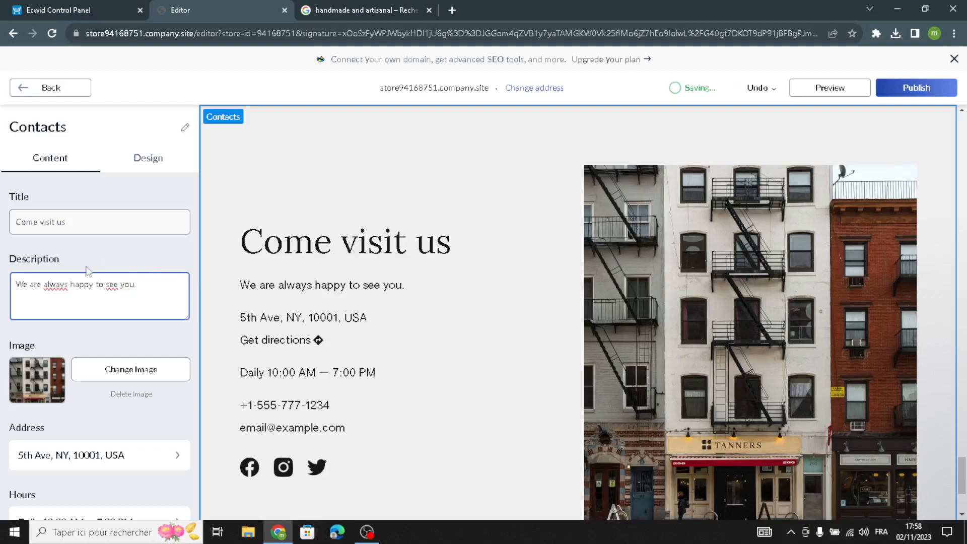
Step: Set the subheading of the Contacts section's address block to "Address" and return to the Contacts settings
{"action": "scroll", "coordinate": [106, 412], "scroll_direction": "down", "scroll_amount": 2}
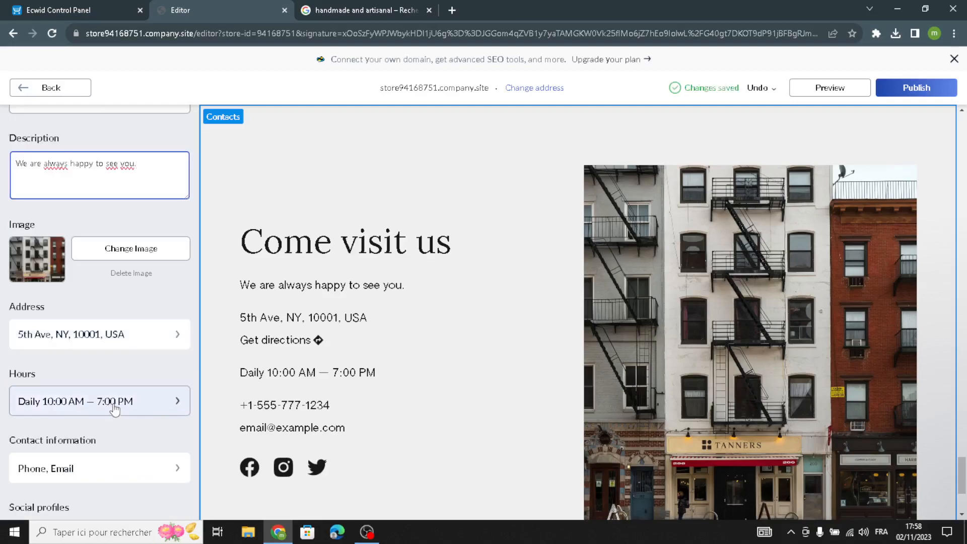
{"action": "left_click", "coordinate": [126, 344]}
{"action": "left_click", "coordinate": [130, 187]}
{"action": "type", "text": "Address"}
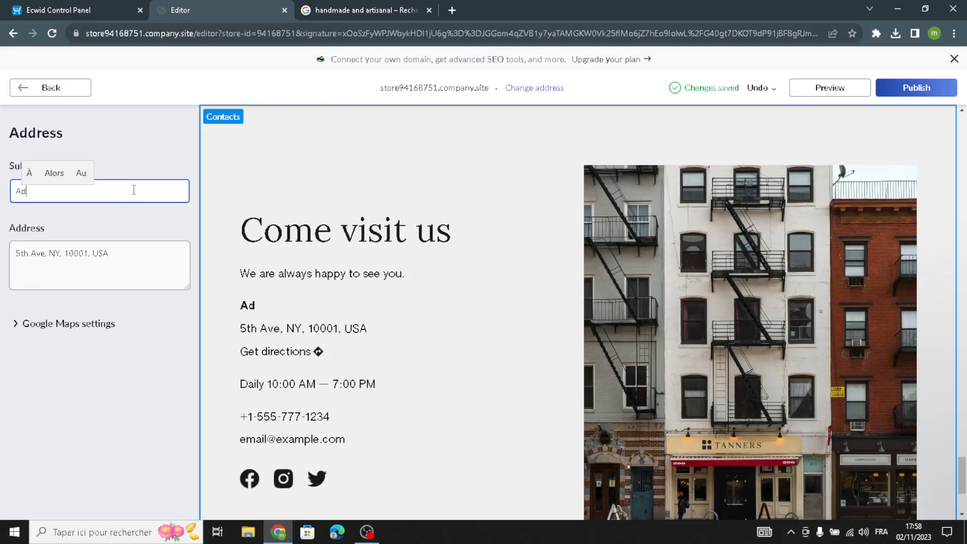
{"action": "left_click", "coordinate": [14, 95]}
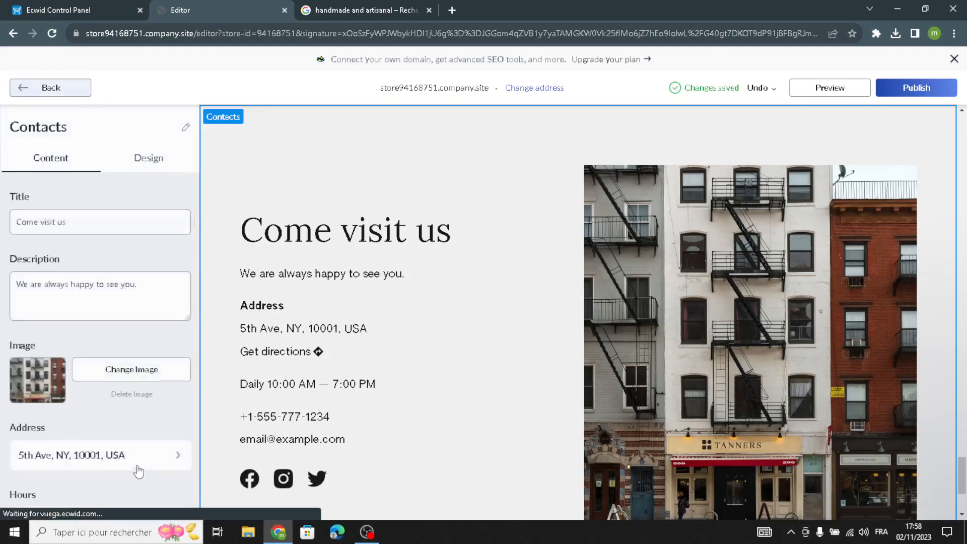
Step: Change the Contacts section's layout to a left-aligned text card over a full-width map and return to the homepage sections
{"action": "scroll", "coordinate": [95, 457], "scroll_direction": "down", "scroll_amount": 1}
{"action": "scroll", "coordinate": [84, 460], "scroll_direction": "down", "scroll_amount": 1}
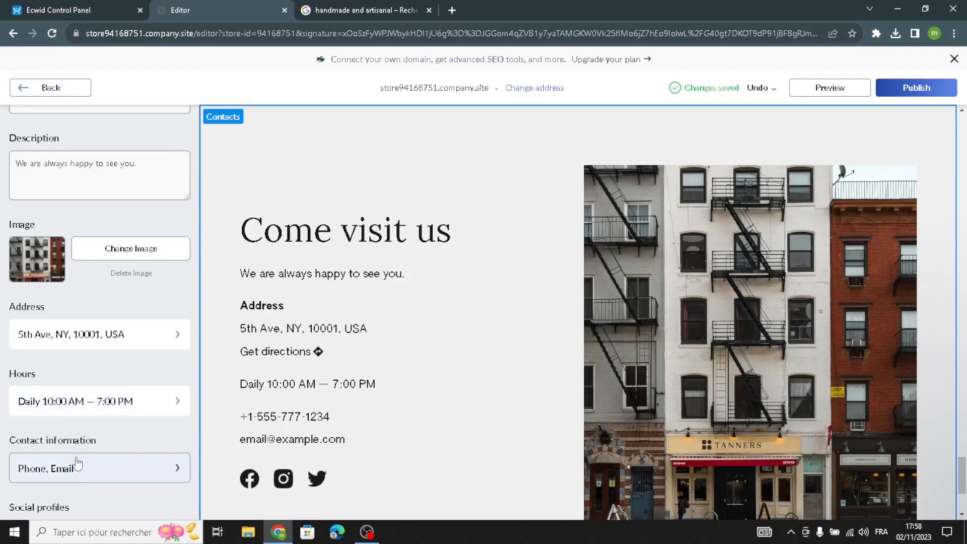
{"action": "scroll", "coordinate": [73, 461], "scroll_direction": "down", "scroll_amount": 1}
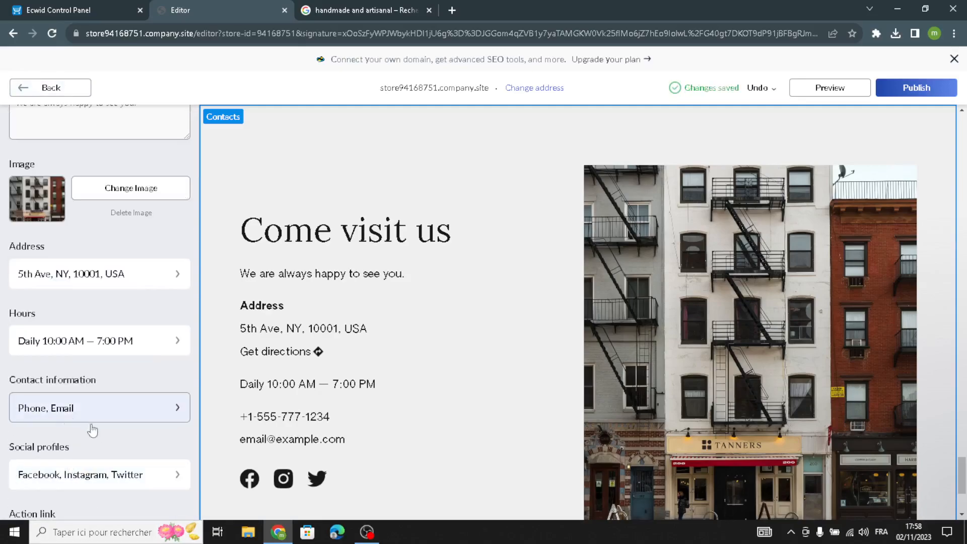
{"action": "scroll", "coordinate": [96, 430], "scroll_direction": "down", "scroll_amount": 2}
{"action": "scroll", "coordinate": [47, 364], "scroll_direction": "up", "scroll_amount": 5}
{"action": "left_click", "coordinate": [173, 172]}
{"action": "left_click", "coordinate": [77, 285]}
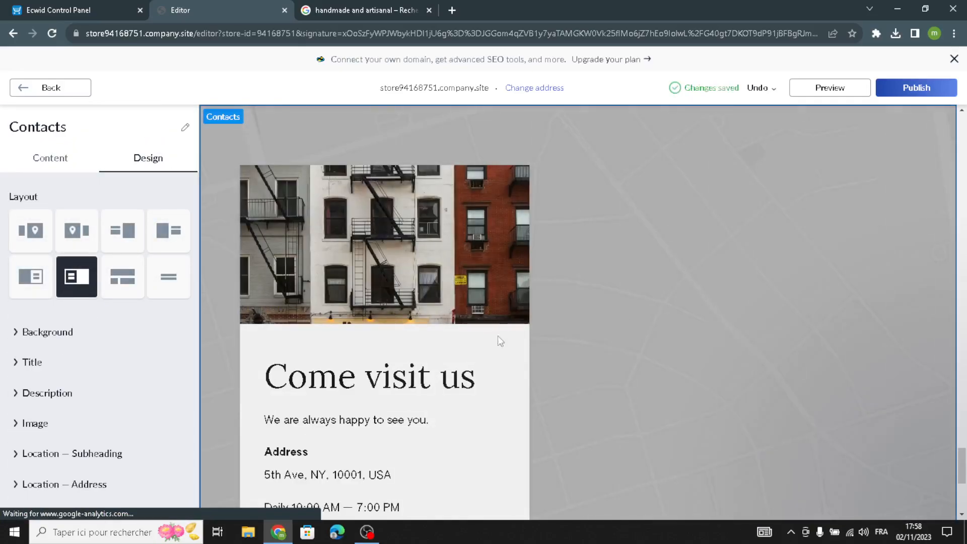
{"action": "scroll", "coordinate": [95, 312], "scroll_direction": "down", "scroll_amount": 3}
{"action": "scroll", "coordinate": [102, 340], "scroll_direction": "up", "scroll_amount": 3}
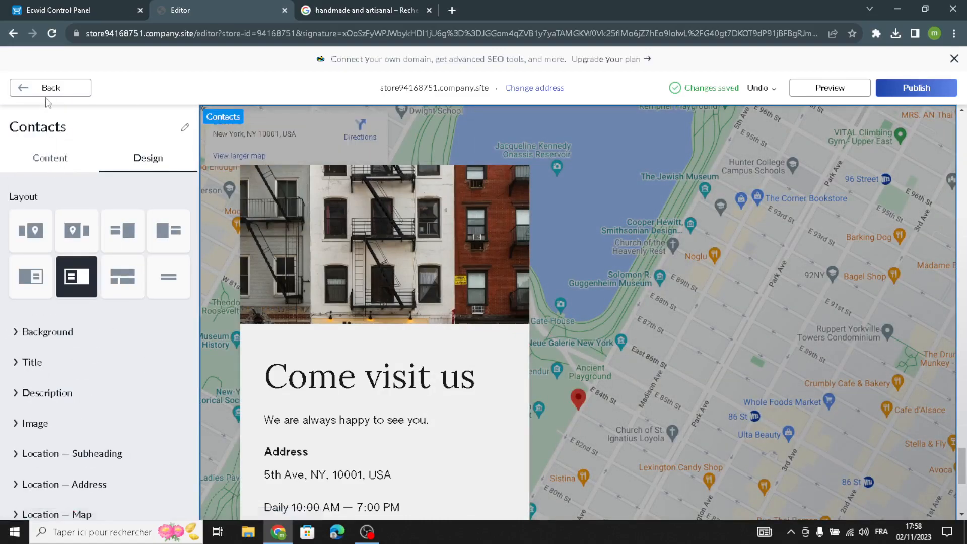
{"action": "left_click", "coordinate": [47, 93]}
Step: Replace the Footer section's copyright text with "Artisan Haven" and return to the homepage sections
{"action": "scroll", "coordinate": [76, 313], "scroll_direction": "down", "scroll_amount": 1}
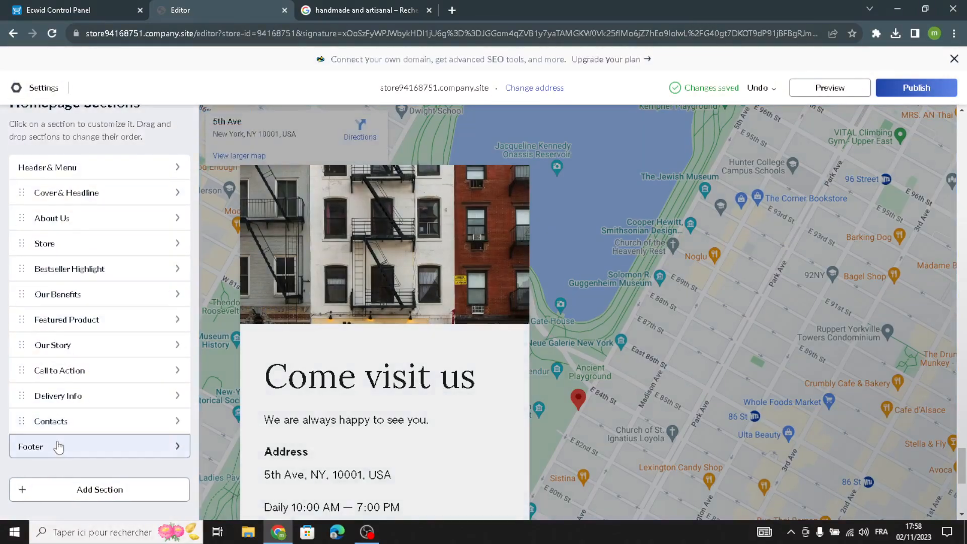
{"action": "left_click", "coordinate": [59, 446]}
{"action": "left_click_drag", "start_coordinate": [147, 234], "coordinate": [2, 234]}
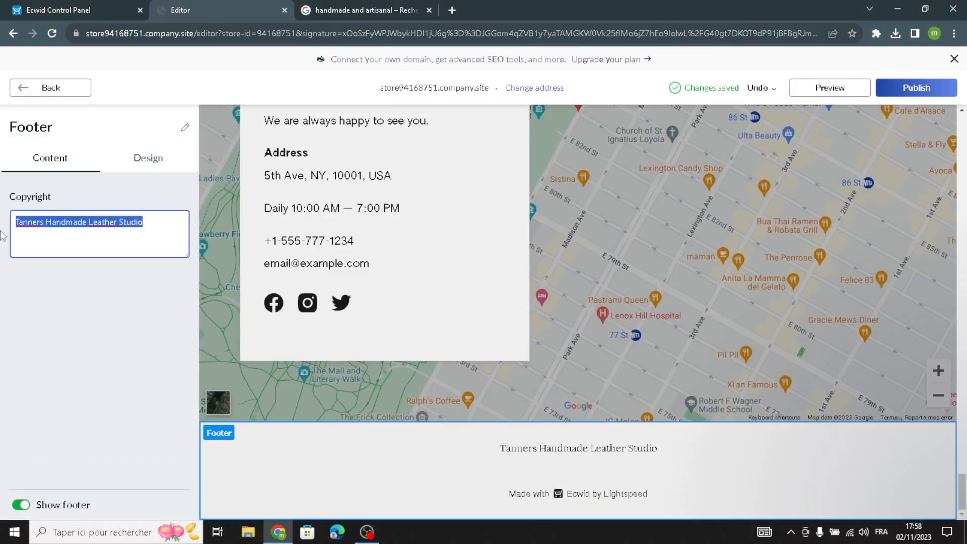
{"action": "type", "text": "Artisan Haven"}
{"action": "left_click", "coordinate": [48, 87]}
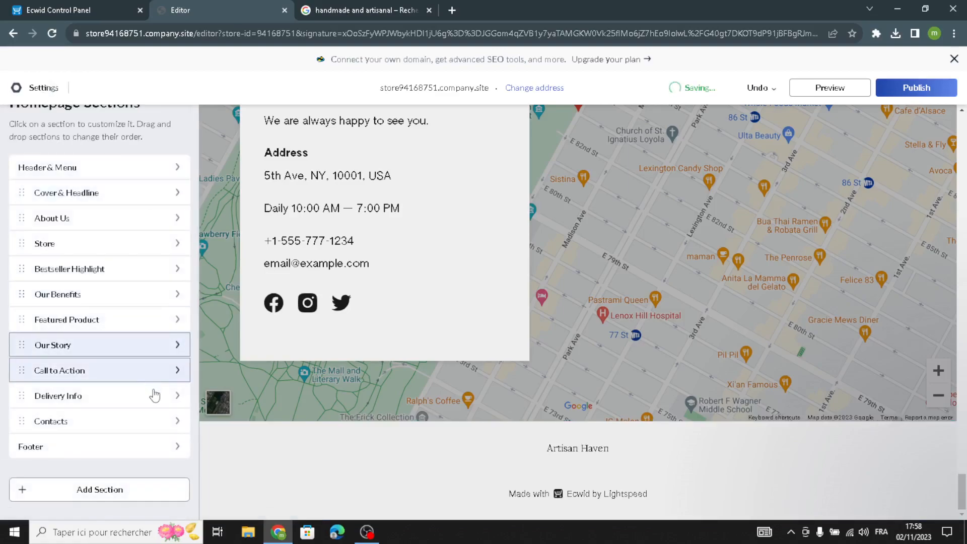
Step: Browse every category of section templates available for adding, from Announcements to Products and Intro & Cover, without adding a section
{"action": "left_click", "coordinate": [88, 491]}
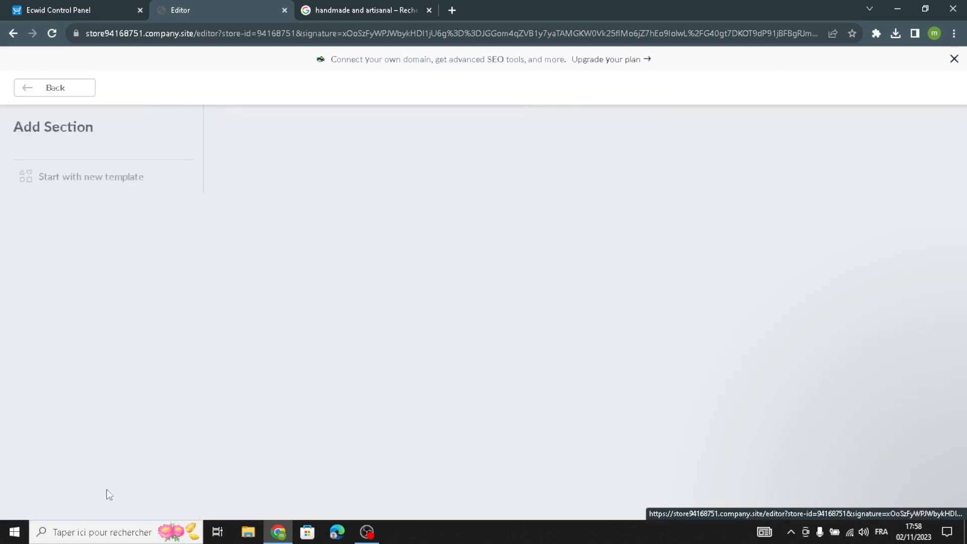
{"action": "left_click", "coordinate": [74, 211]}
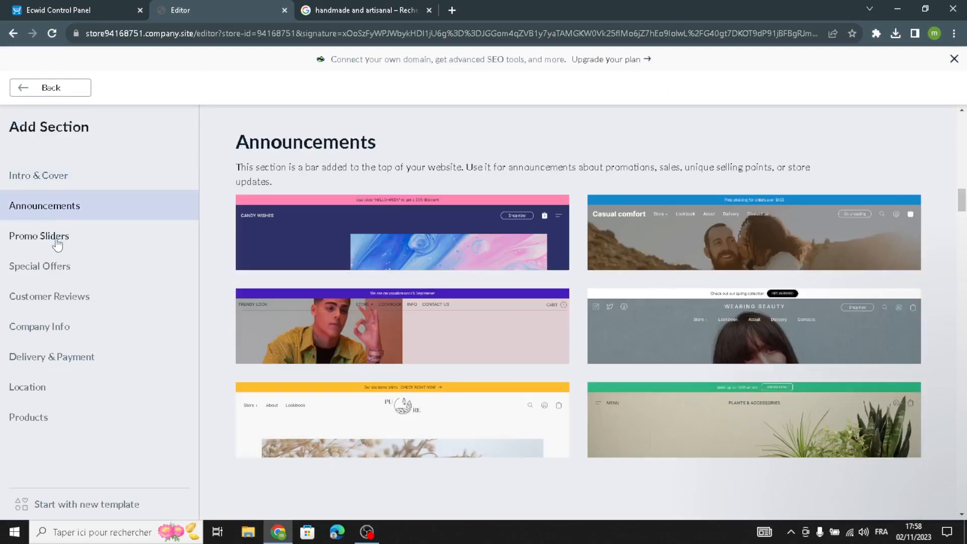
{"action": "left_click", "coordinate": [47, 236]}
{"action": "left_click", "coordinate": [58, 266]}
{"action": "left_click", "coordinate": [54, 295]}
{"action": "left_click", "coordinate": [68, 326]}
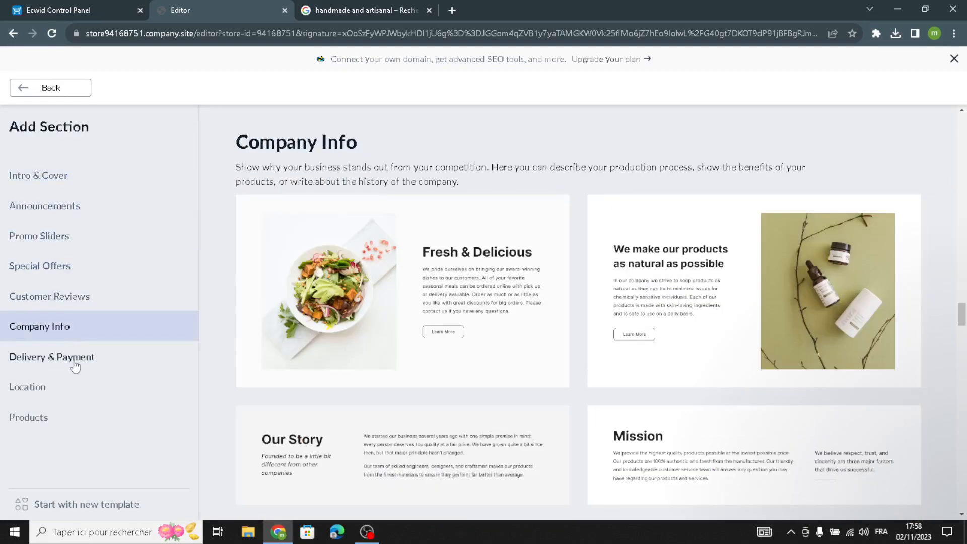
{"action": "left_click", "coordinate": [75, 358]}
{"action": "left_click", "coordinate": [36, 388]}
{"action": "left_click", "coordinate": [36, 422]}
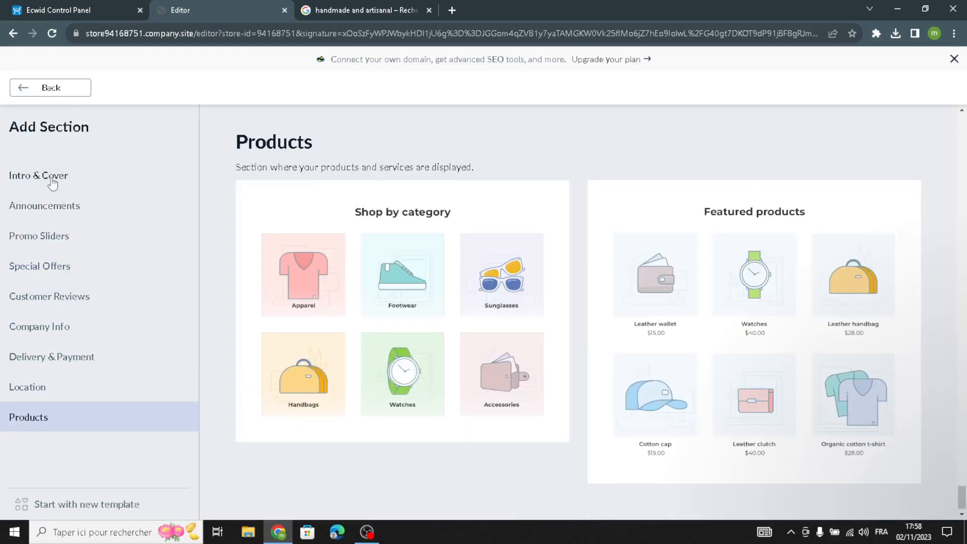
{"action": "left_click", "coordinate": [37, 177]}
Step: Publish the site and look back over the homepage from Our Story up to the Store section
{"action": "scroll", "coordinate": [457, 287], "scroll_direction": "up", "scroll_amount": 20}
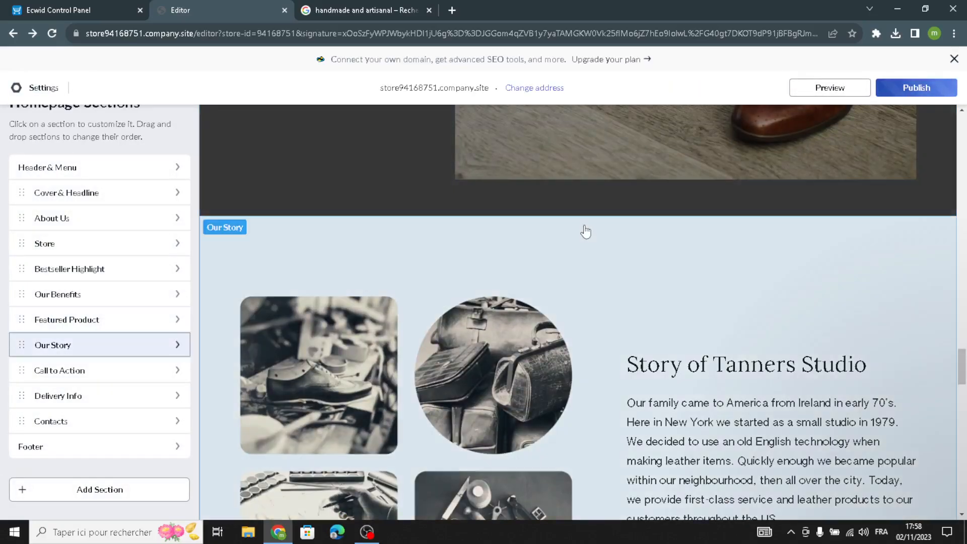
{"action": "left_click", "coordinate": [361, 321]}
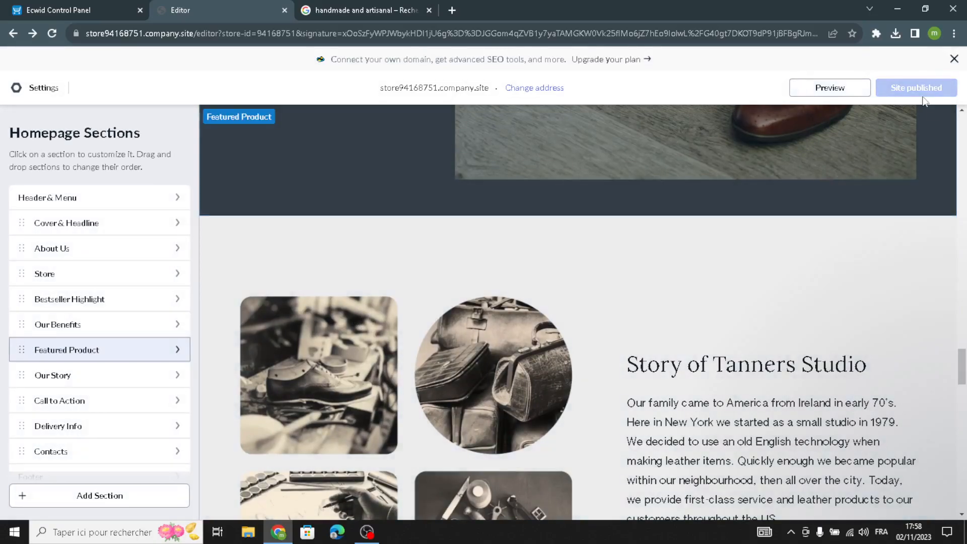
{"action": "scroll", "coordinate": [620, 193], "scroll_direction": "up", "scroll_amount": 15}
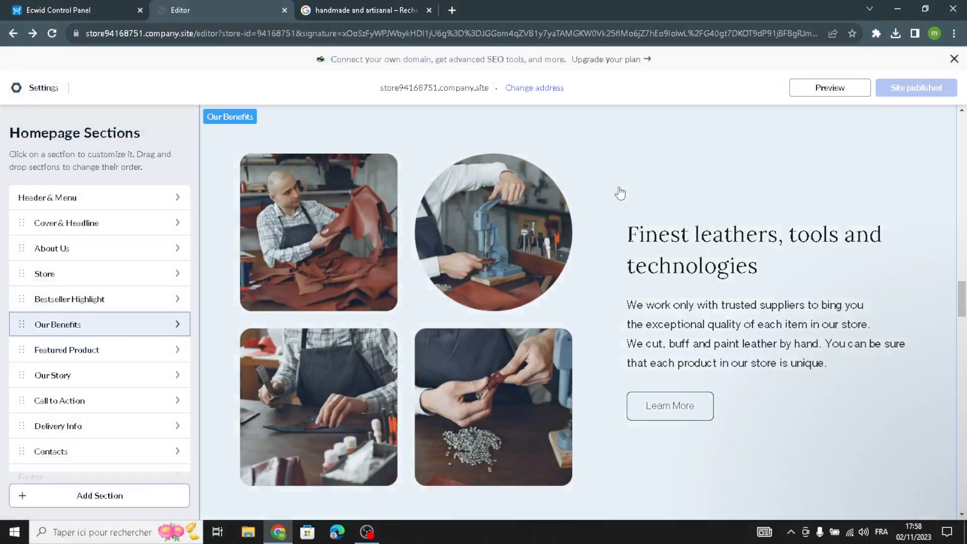
{"action": "scroll", "coordinate": [620, 194], "scroll_direction": "up", "scroll_amount": 10}
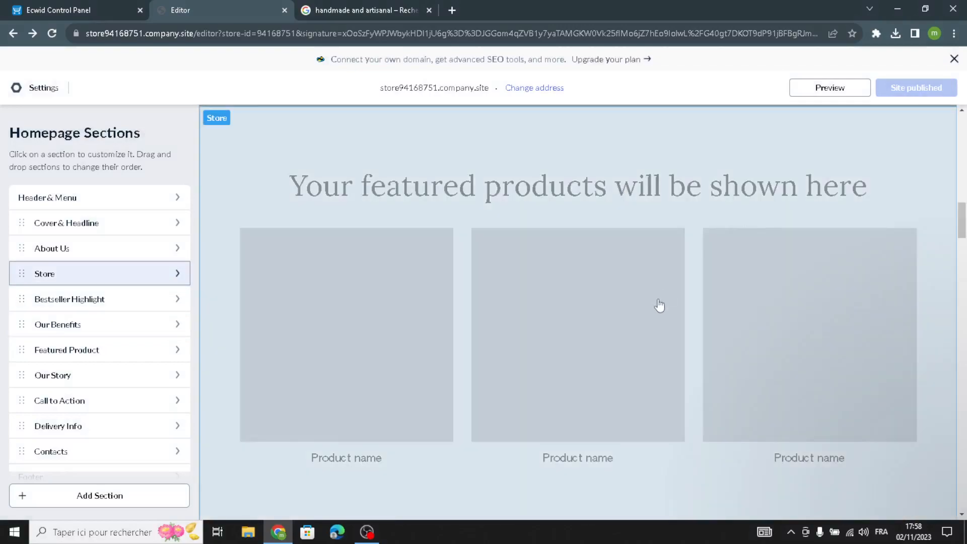